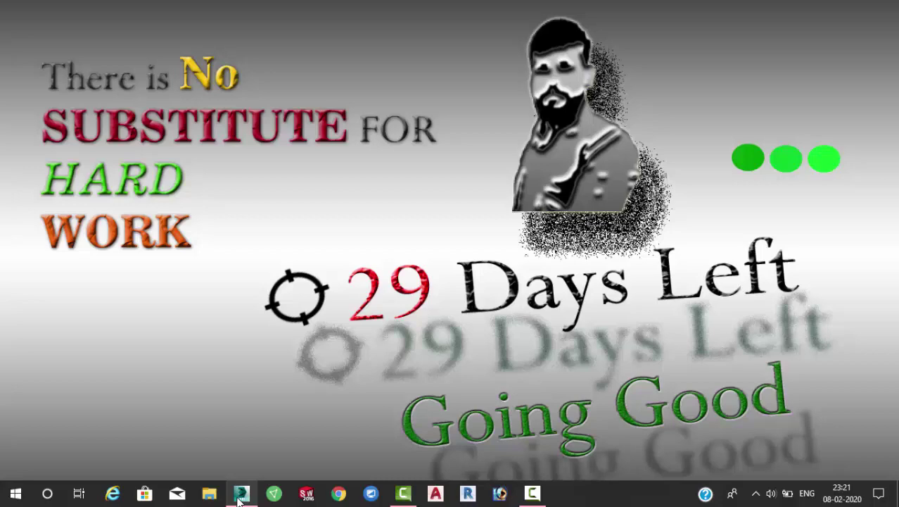
Restore the 3ds Max 2014 window from the taskbar
click(240, 494)
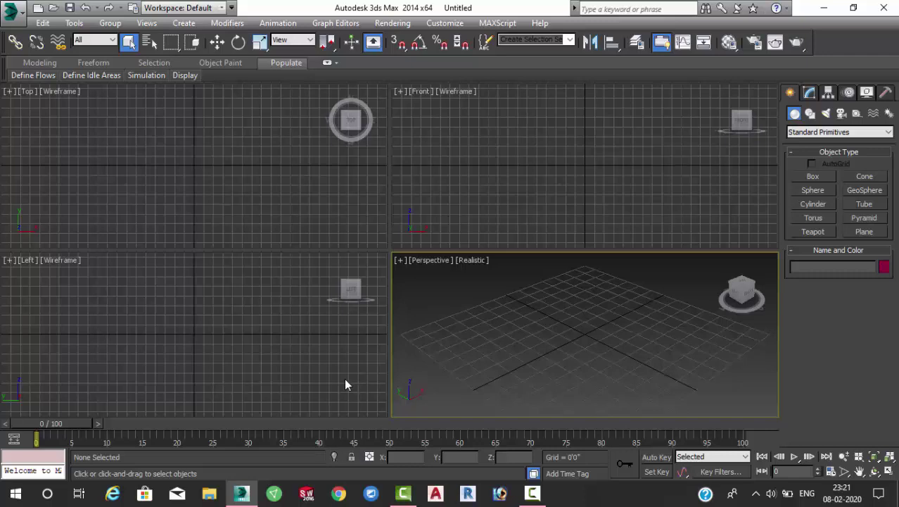
Switch the Create panel's object category from Standard to Extended Primitives
click(821, 133)
click(807, 153)
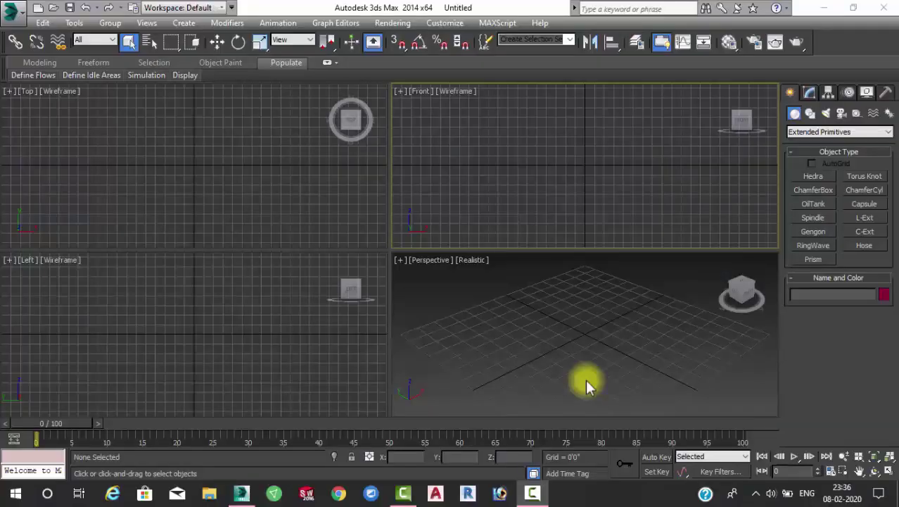
Create a Tetra-family Hedra at the scene centre and maximize the Perspective viewport
click(818, 178)
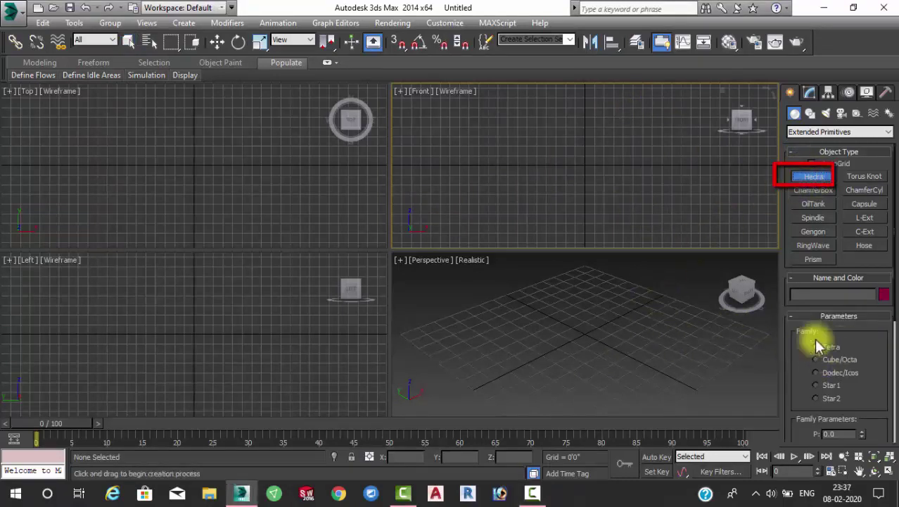
drag(588, 330, 598, 359)
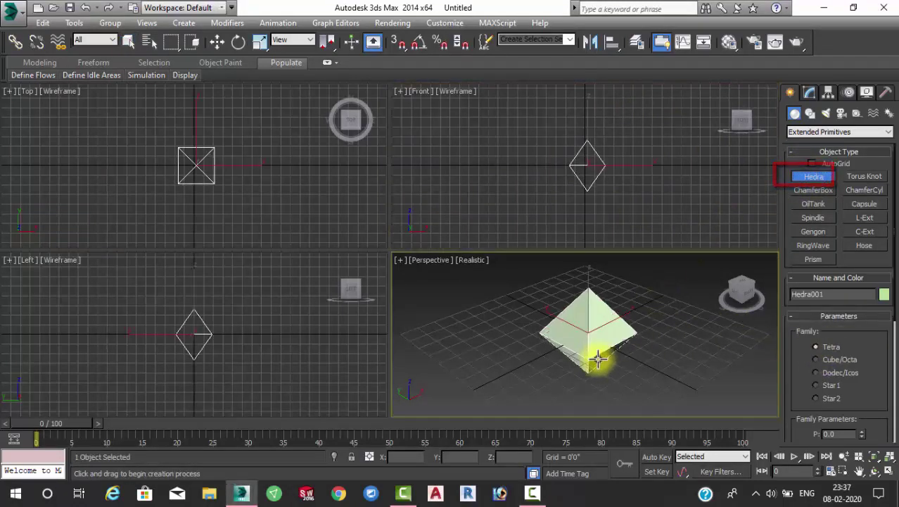
right_click(606, 333)
key(alt+w)
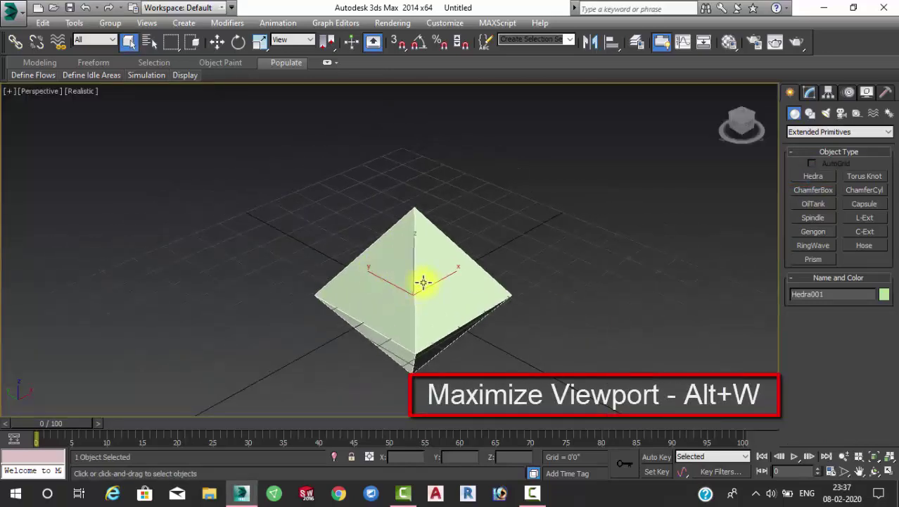
mouse_move(423, 282)
alt+middle_down()
mouse_move(372, 242)
mouse_move(428, 226)
mouse_move(499, 261)
mouse_move(502, 237)
mouse_move(436, 281)
mouse_move(386, 267)
mouse_move(462, 259)
mouse_move(516, 266)
mouse_move(441, 306)
mouse_move(424, 275)
mouse_move(430, 294)
mouse_move(492, 268)
alt+middle_up()
Increase the Hedra's radius in the Modify panel and frame it in a side-on view
click(807, 94)
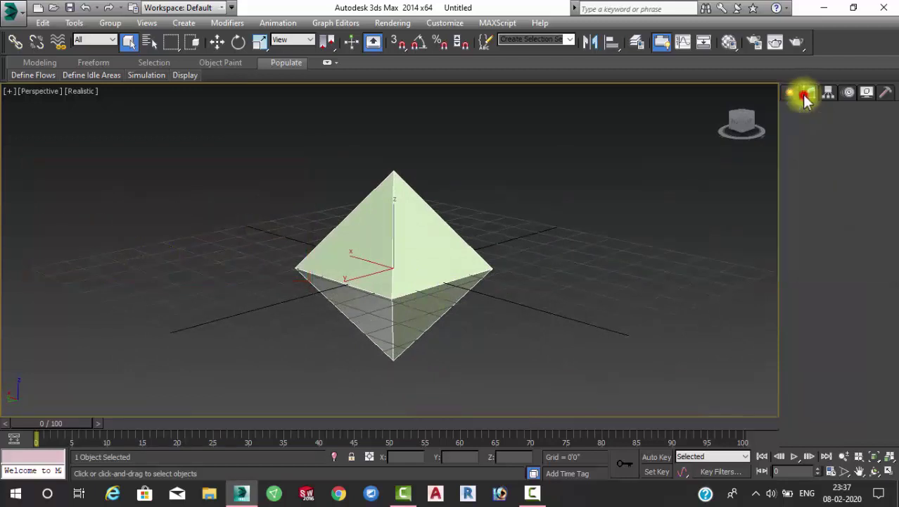
mouse_move(867, 371)
mouse_down()
mouse_move(875, 352)
mouse_move(867, 201)
mouse_up()
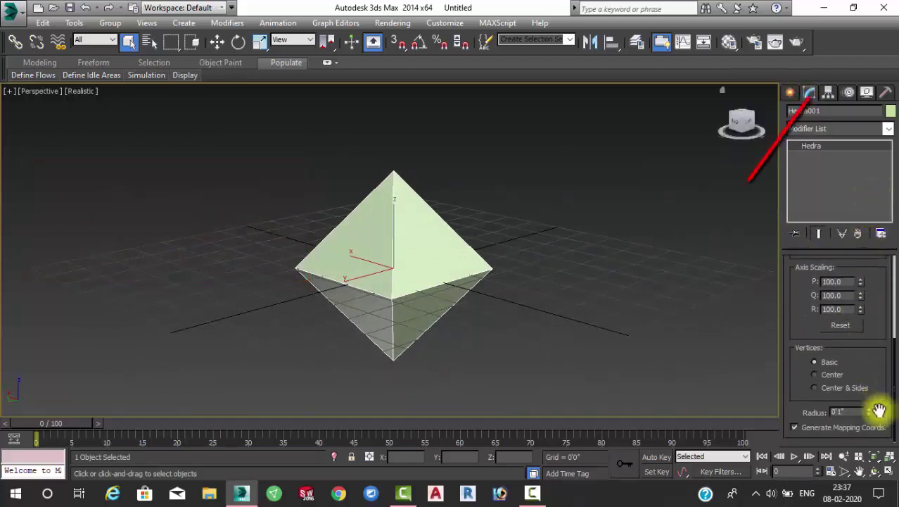
mouse_move(871, 414)
mouse_down()
mouse_move(874, 281)
mouse_move(867, 418)
mouse_move(863, 339)
mouse_up()
scroll(863, 310, up, 1)
scroll(864, 301, up, 2)
scroll(863, 296, up, 1)
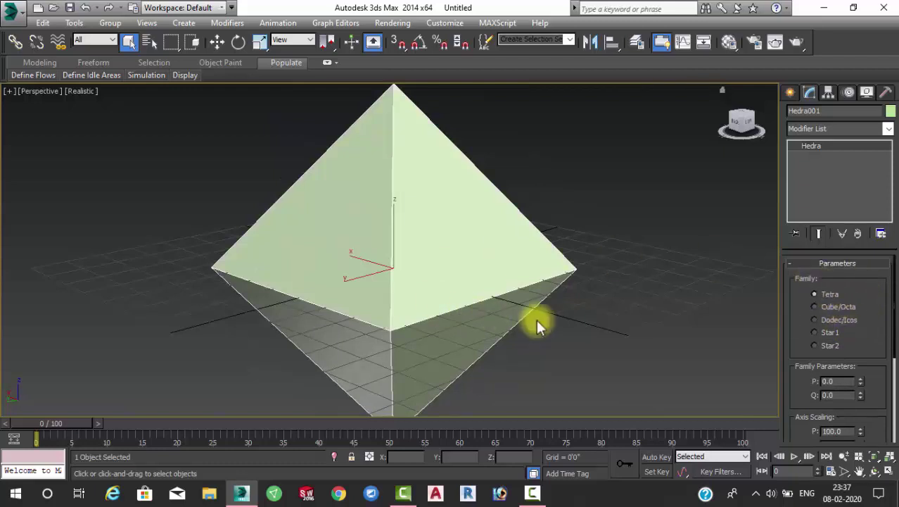
middle_drag(536, 322, 529, 296)
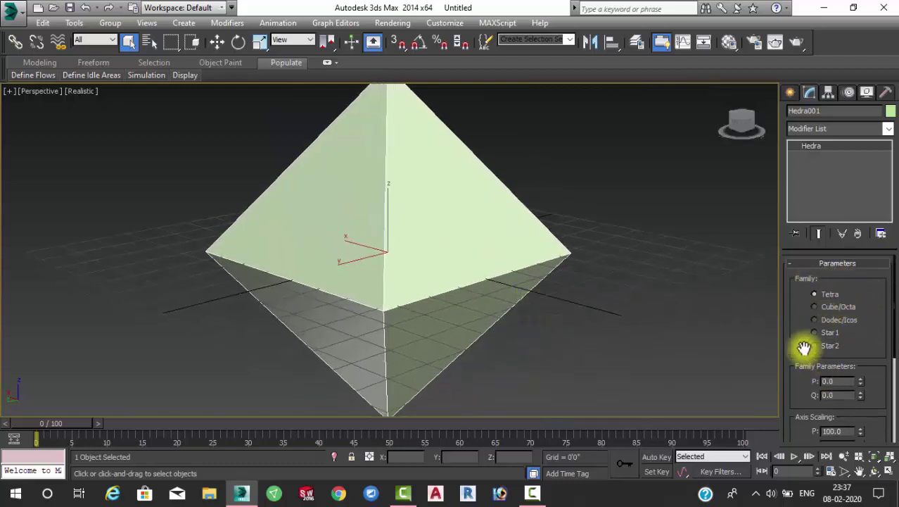
mouse_move(581, 284)
alt+middle_down()
mouse_move(576, 304)
mouse_move(470, 315)
mouse_move(504, 303)
mouse_move(441, 308)
mouse_move(430, 334)
alt+middle_up()
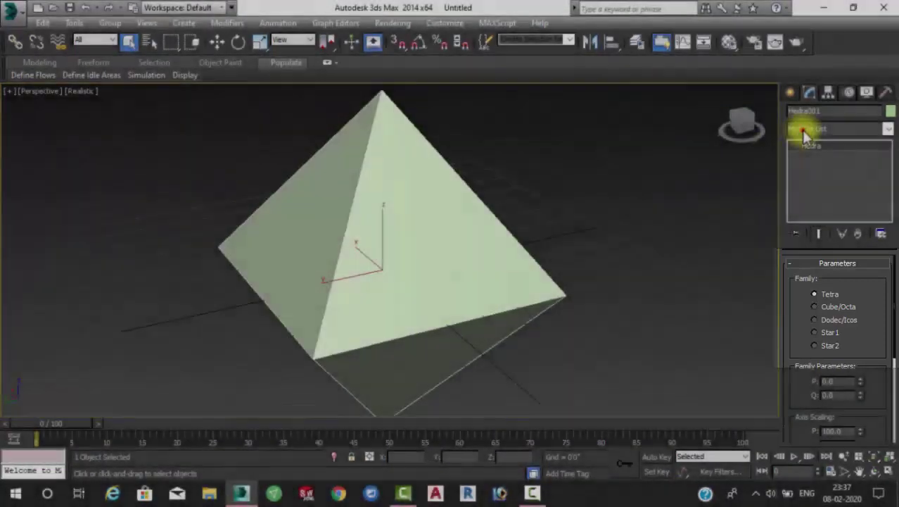
Check the modifier and object category lists, then return to the Hedra's parameters
click(802, 129)
click(787, 95)
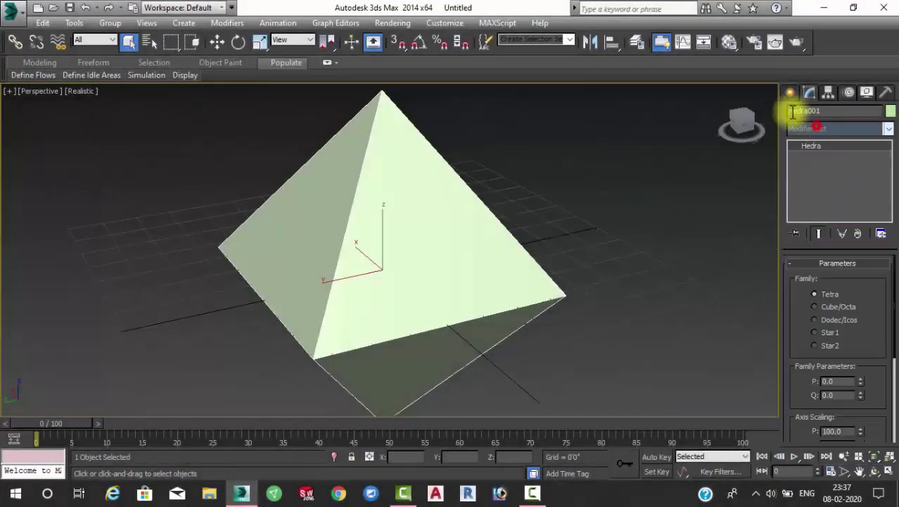
click(787, 94)
click(828, 134)
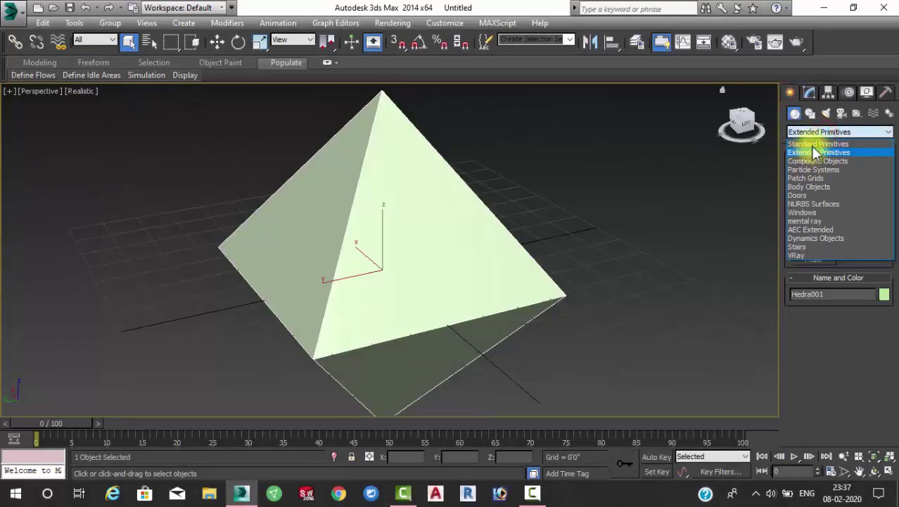
click(822, 151)
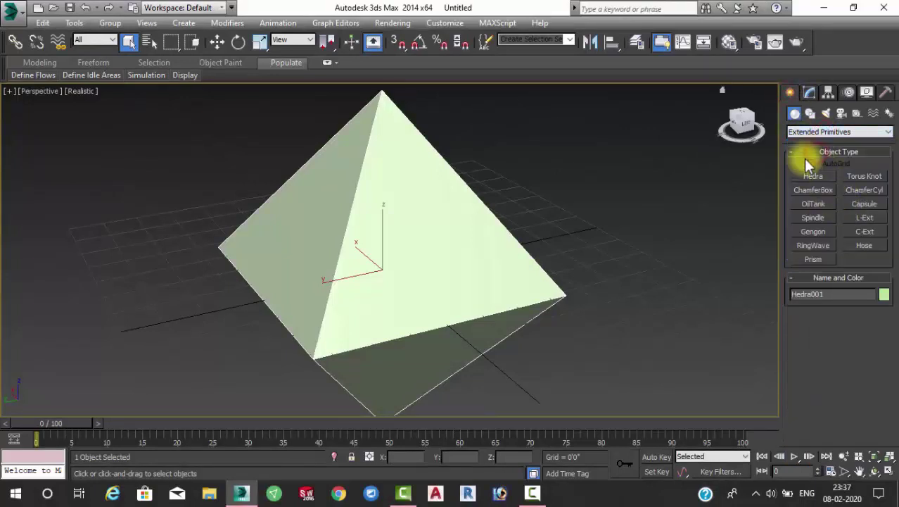
click(810, 93)
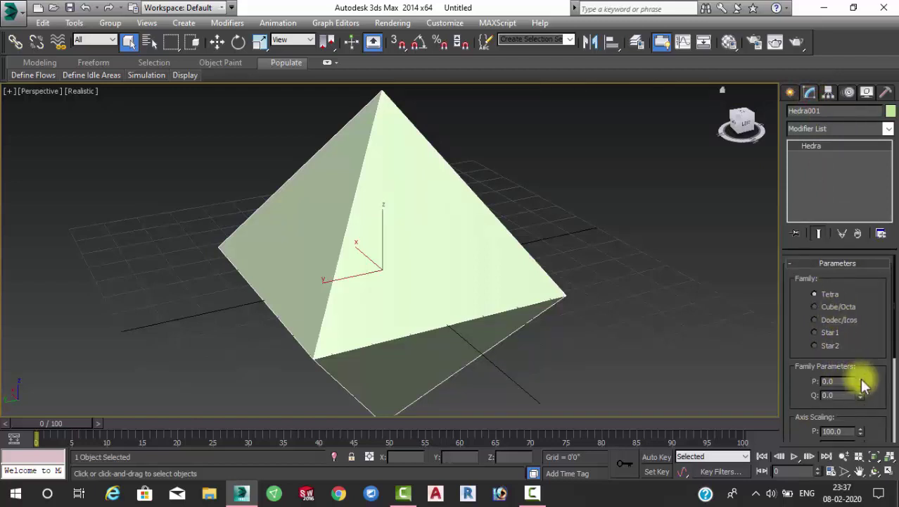
Set the Hedra's P to 0.3, Q to 0.64 and axis scaling P to 79.5
mouse_move(861, 380)
mouse_down()
mouse_move(865, 332)
mouse_move(864, 369)
mouse_up()
mouse_move(465, 303)
middle_down()
mouse_move(454, 289)
mouse_move(461, 264)
mouse_move(533, 301)
middle_up()
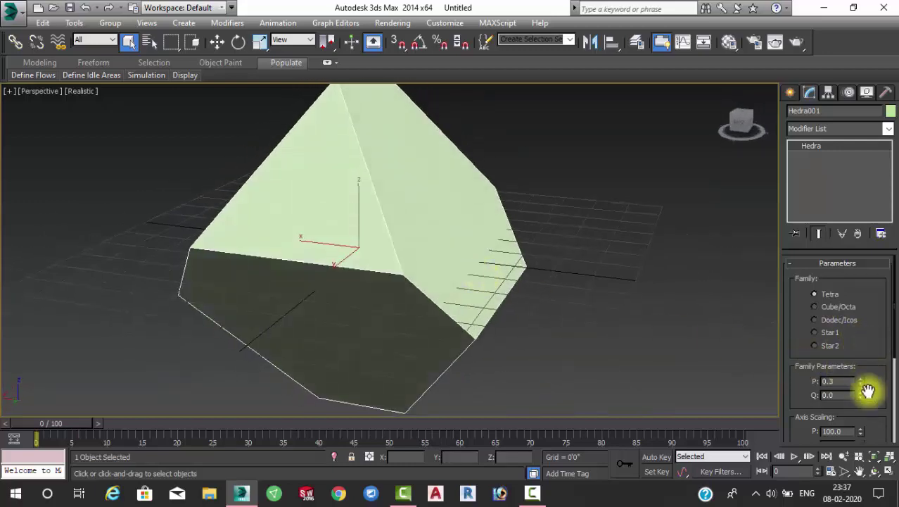
mouse_move(861, 394)
mouse_down()
mouse_move(856, 353)
mouse_move(857, 383)
mouse_up()
mouse_move(874, 416)
mouse_down()
mouse_move(861, 368)
mouse_move(859, 277)
mouse_move(848, 402)
mouse_move(859, 305)
mouse_move(865, 385)
mouse_move(857, 381)
mouse_move(857, 241)
mouse_up()
Switch the Hedra to the Cube/Octa family and view the whole star
mouse_move(539, 237)
alt+middle_down()
mouse_move(406, 228)
mouse_move(454, 257)
mouse_move(718, 246)
alt+middle_up()
scroll(837, 300, up, 2)
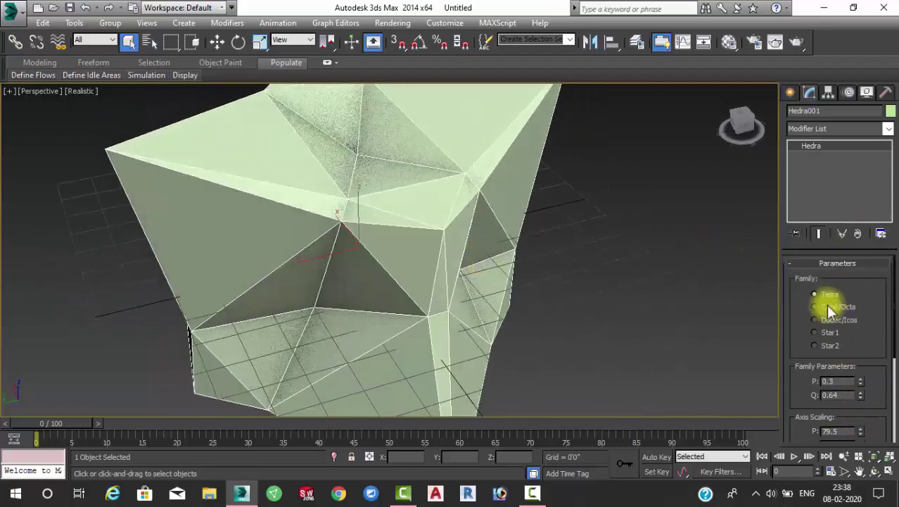
click(816, 307)
scroll(485, 297, down, 5)
mouse_move(486, 297)
alt+middle_down()
mouse_move(548, 277)
mouse_move(648, 295)
alt+middle_up()
Reset the Hedra's P, Q and axis scaling fields to 0
double_click(844, 381)
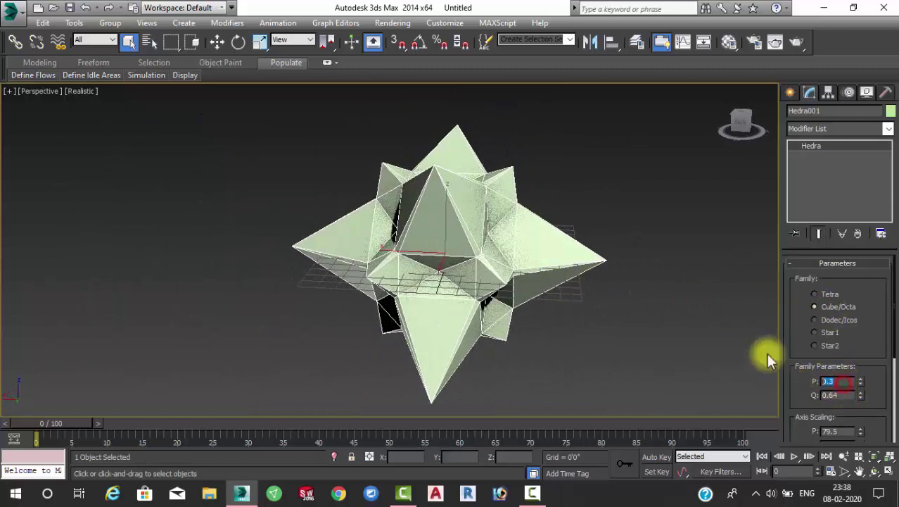
text(0)
key(Tab)
text(0)
key(Tab)
text(0)
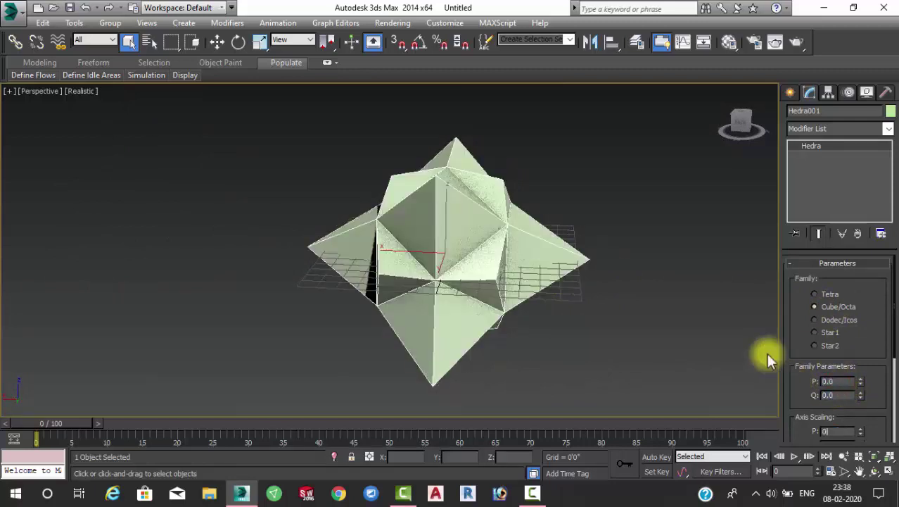
key(Tab)
scroll(838, 415, down, 1)
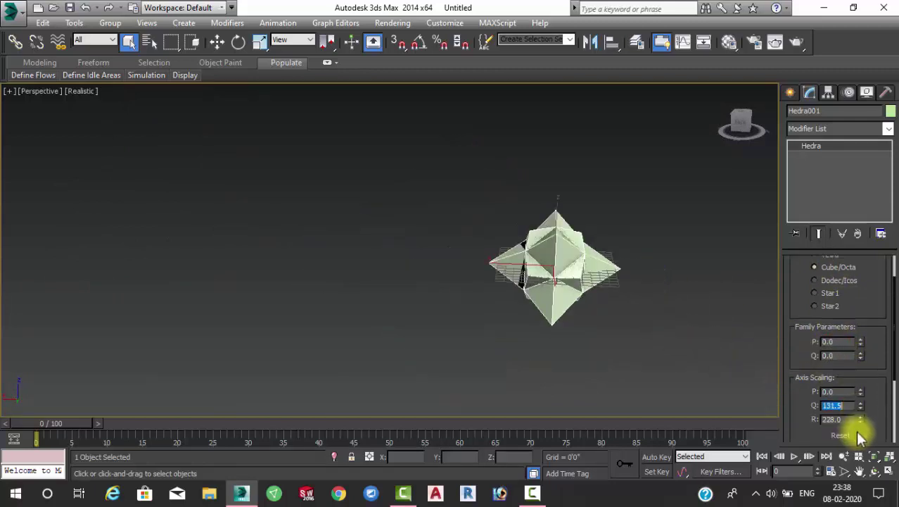
key(Tab)
text(0)
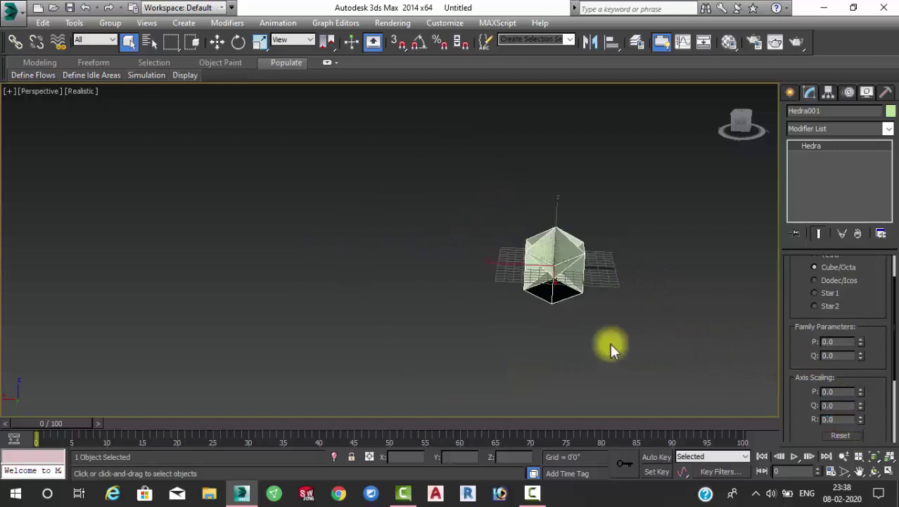
scroll(570, 300, up, 5)
scroll(502, 342, down, 3)
Raise the Hedra's axis scaling P, Q and R to 70.5, 210.5 and 232.0
mouse_move(502, 342)
alt+middle_down()
mouse_move(491, 301)
mouse_move(422, 316)
alt+middle_up()
scroll(855, 290, up, 2)
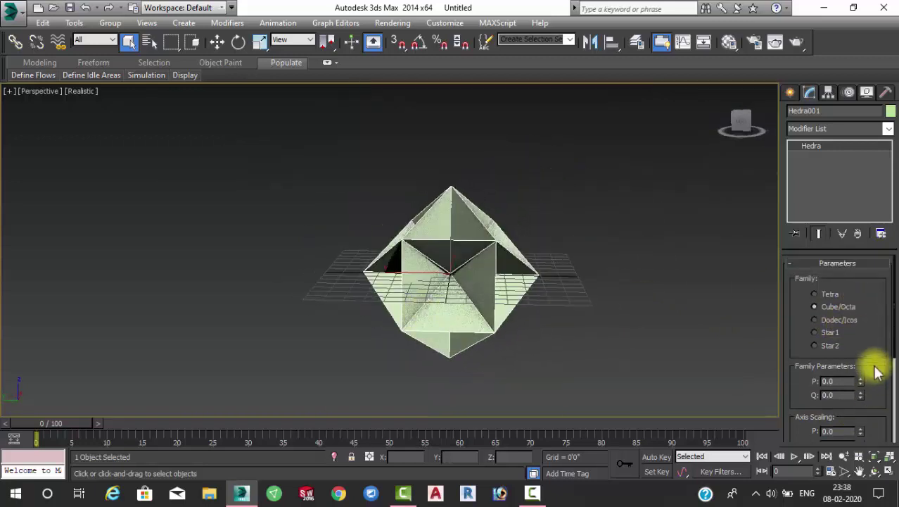
scroll(872, 367, down, 3)
drag(859, 348, 859, 271)
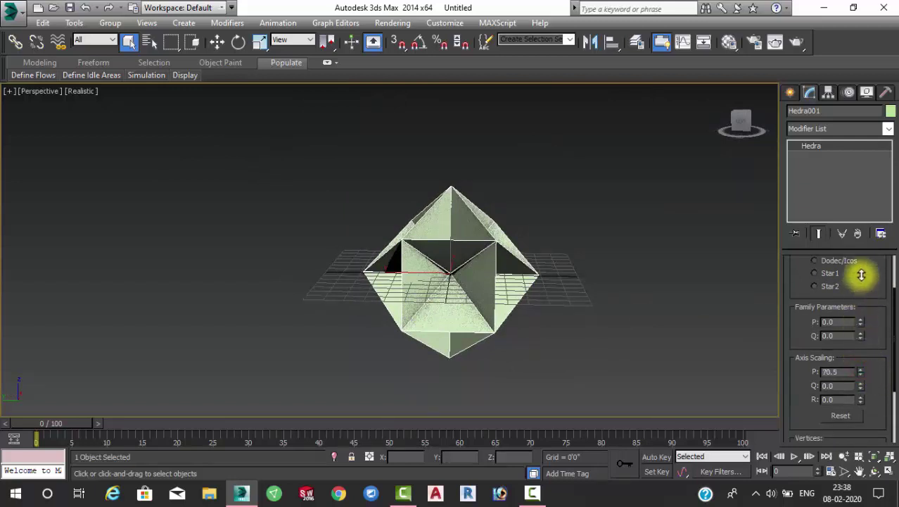
mouse_move(860, 385)
mouse_down()
mouse_move(878, 177)
mouse_move(869, 75)
mouse_up()
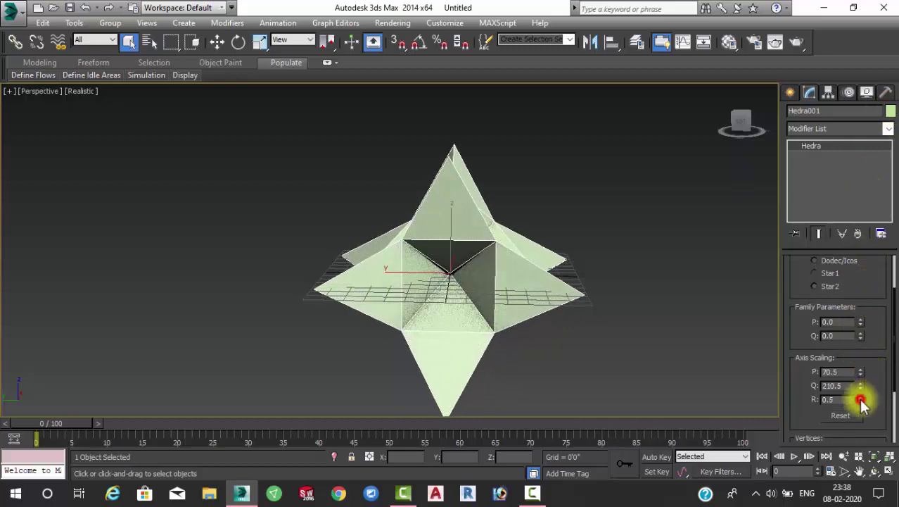
drag(860, 401, 851, 130)
mouse_move(497, 206)
alt+middle_down()
mouse_move(455, 256)
mouse_move(392, 261)
mouse_move(401, 291)
mouse_move(410, 280)
alt+middle_up()
Switch the Hedra to Dodec/Icos with P 0.32 and axis scaling P 48.5, Q 127.0
scroll(853, 295, up, 2)
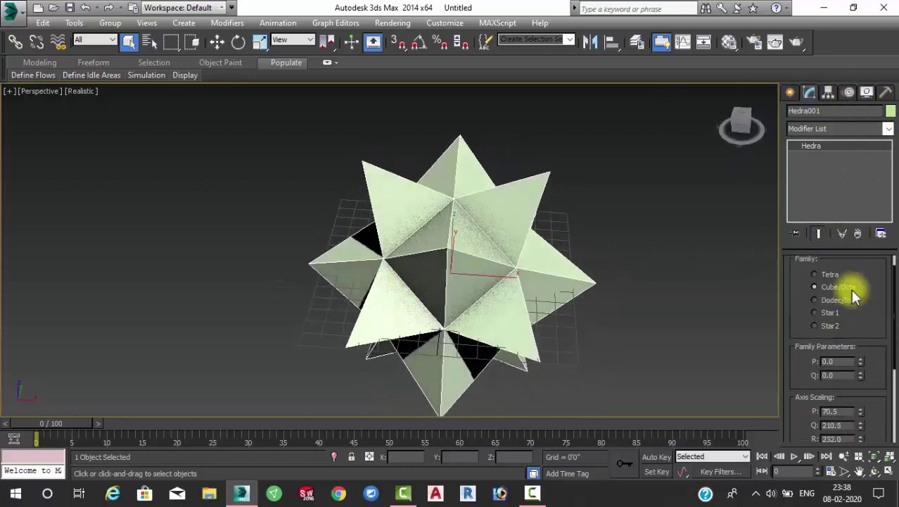
scroll(854, 296, up, 1)
click(822, 322)
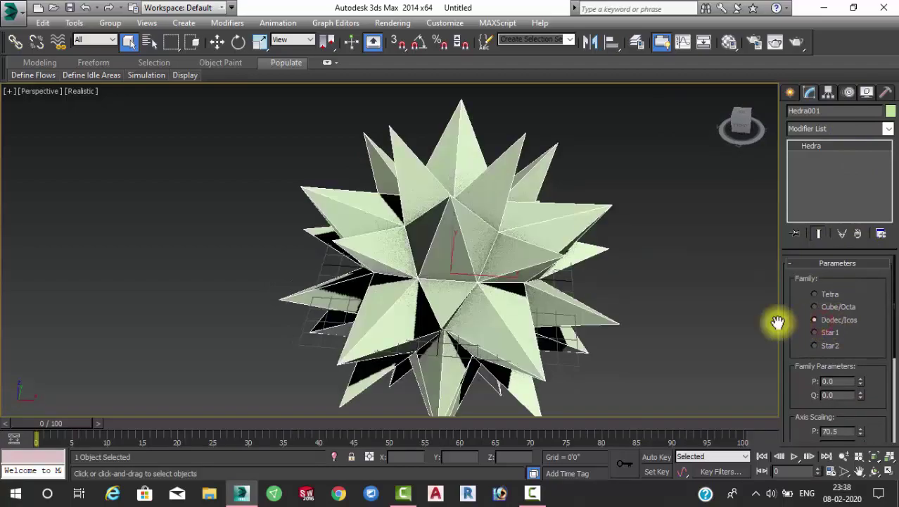
mouse_move(772, 321)
alt+middle_down()
mouse_move(598, 287)
mouse_move(678, 266)
mouse_move(690, 315)
mouse_move(572, 301)
mouse_move(423, 299)
mouse_move(412, 311)
mouse_move(440, 292)
mouse_move(514, 277)
mouse_move(542, 281)
alt+middle_up()
mouse_move(860, 381)
mouse_down()
mouse_move(869, 321)
mouse_move(863, 388)
mouse_move(859, 363)
mouse_move(866, 392)
mouse_move(867, 327)
mouse_move(863, 413)
mouse_up()
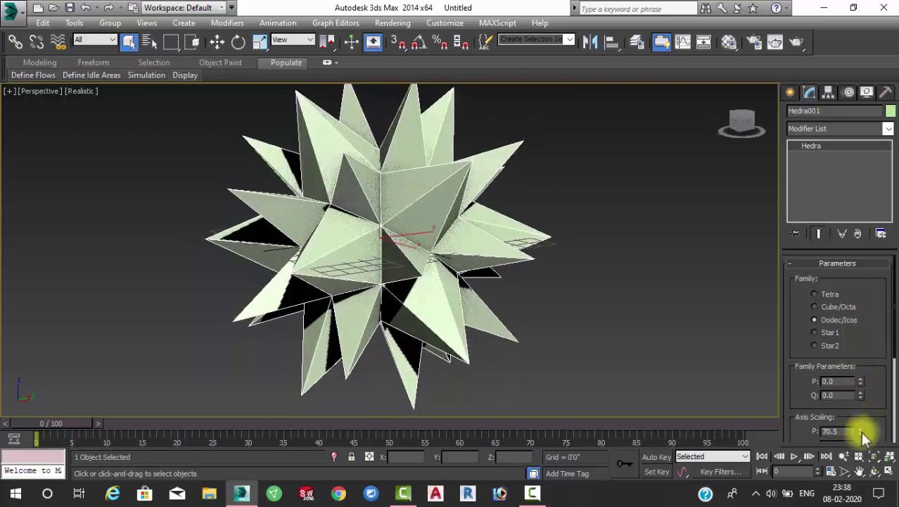
scroll(866, 394, down, 3)
mouse_move(861, 376)
mouse_down()
mouse_move(863, 357)
mouse_move(853, 405)
mouse_move(857, 305)
mouse_move(849, 492)
mouse_move(847, 20)
mouse_up()
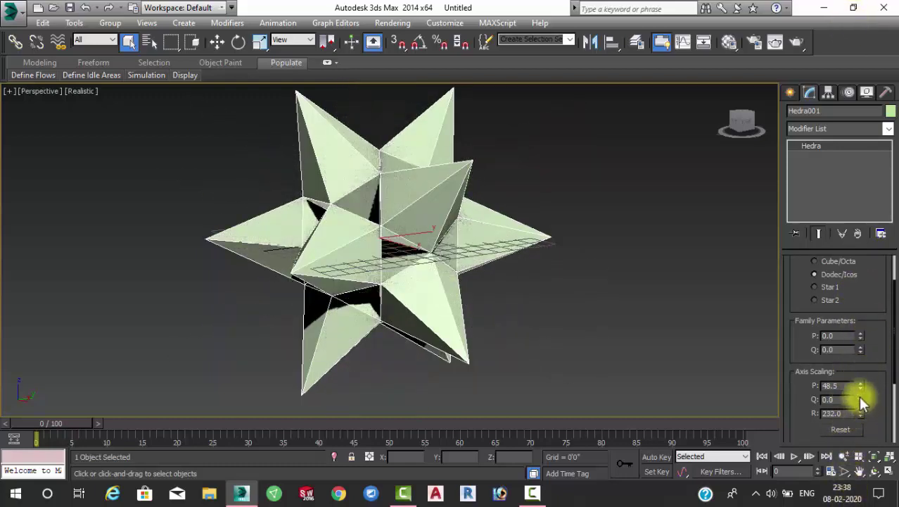
drag(864, 403, 849, 227)
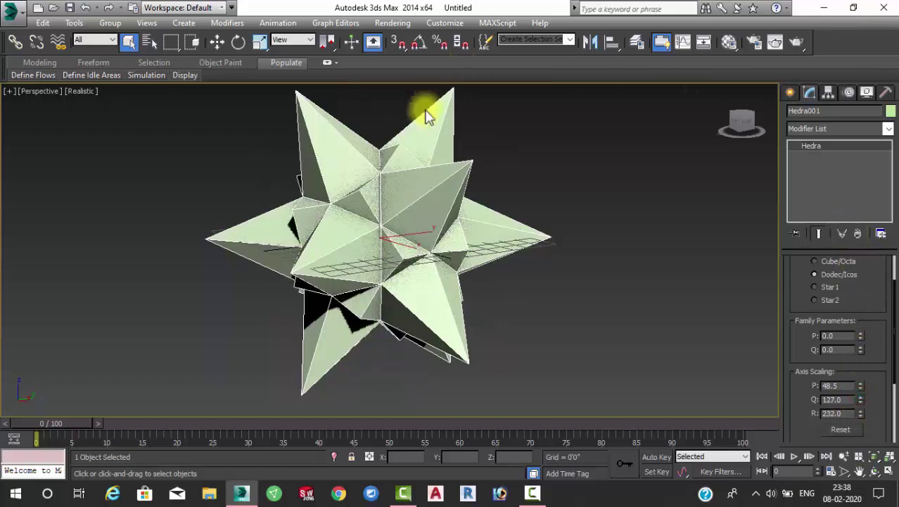
mouse_move(425, 116)
alt+middle_down()
mouse_move(458, 203)
mouse_move(526, 221)
mouse_move(546, 237)
alt+middle_up()
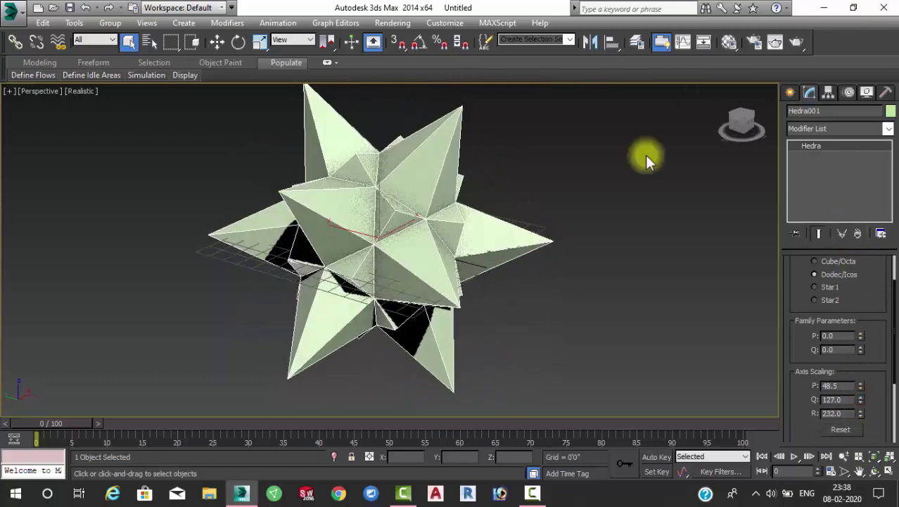
Change the Hedra's family to Star2 and inspect the resulting star
click(828, 287)
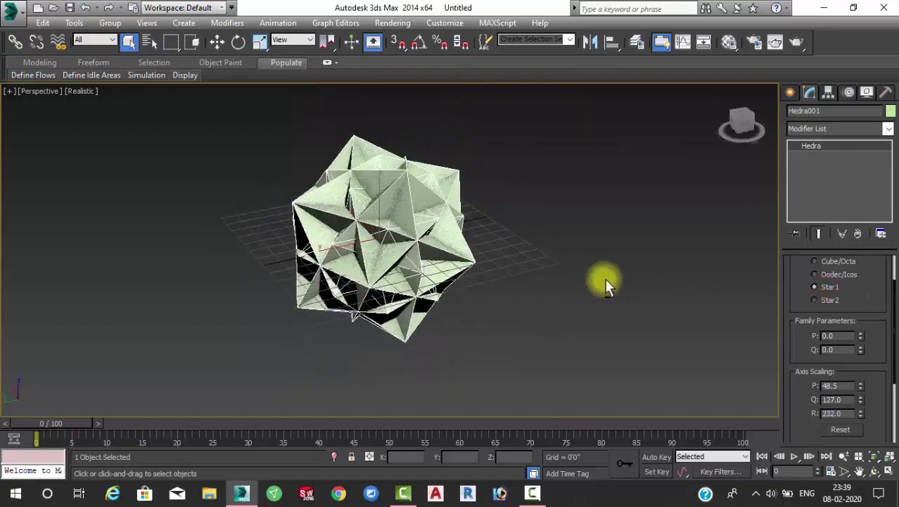
click(816, 300)
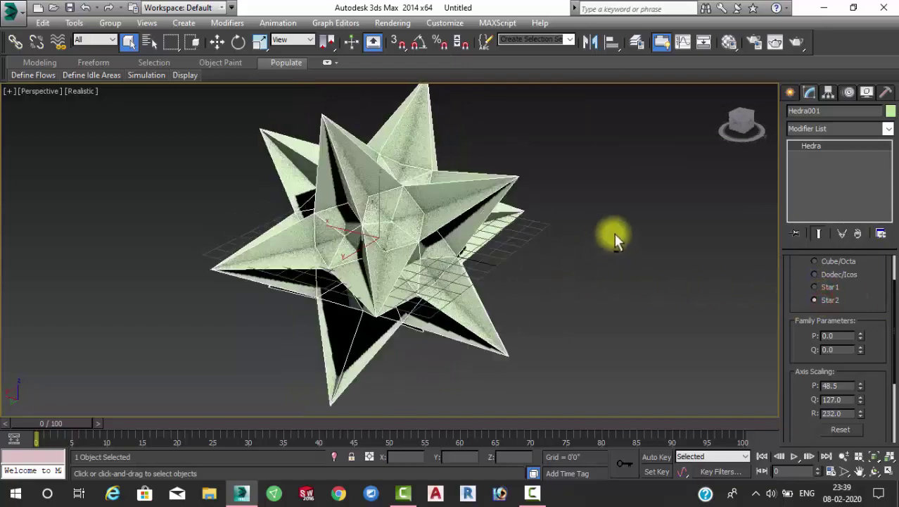
mouse_move(612, 237)
alt+middle_down()
mouse_move(712, 237)
mouse_move(634, 255)
mouse_move(526, 252)
alt+middle_up()
scroll(478, 255, up, 3)
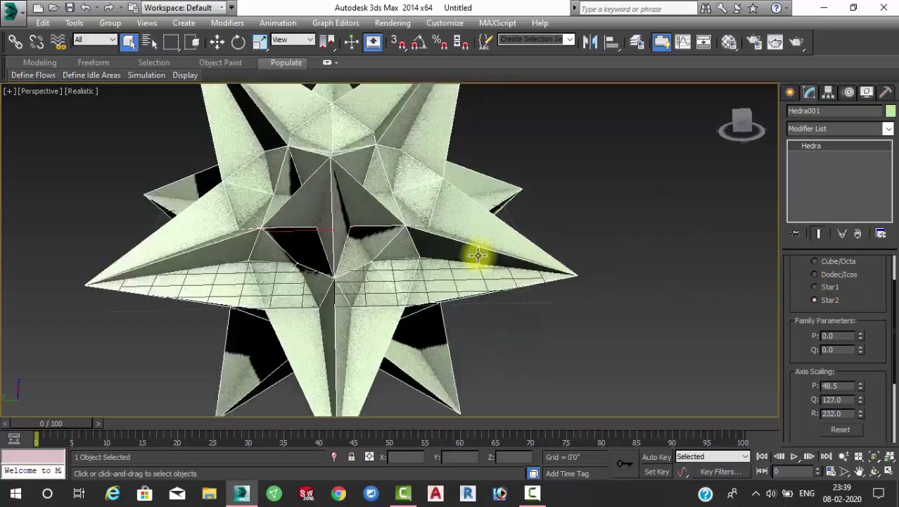
scroll(502, 271, up, 2)
scroll(502, 272, down, 5)
scroll(865, 367, down, 5)
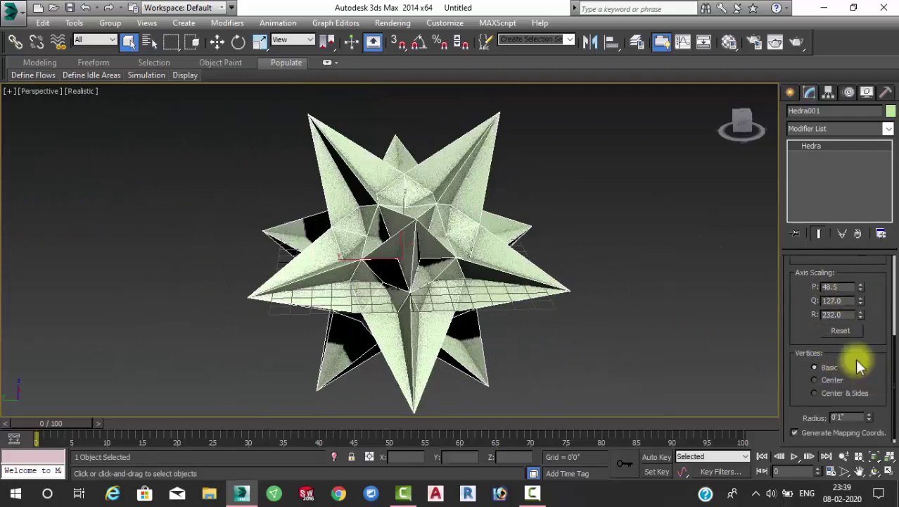
Set the Hedra's vertices to Center & Sides and enlarge its radius to 0'2"
click(819, 380)
mouse_move(732, 345)
alt+middle_down()
mouse_move(666, 312)
mouse_move(664, 337)
mouse_move(601, 333)
alt+middle_up()
click(846, 393)
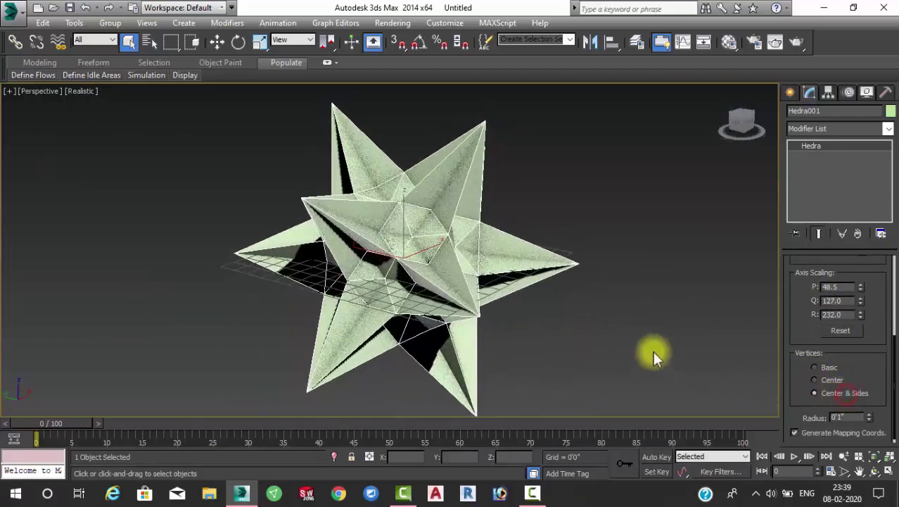
alt+middle_drag(654, 350, 552, 328)
drag(876, 406, 863, 368)
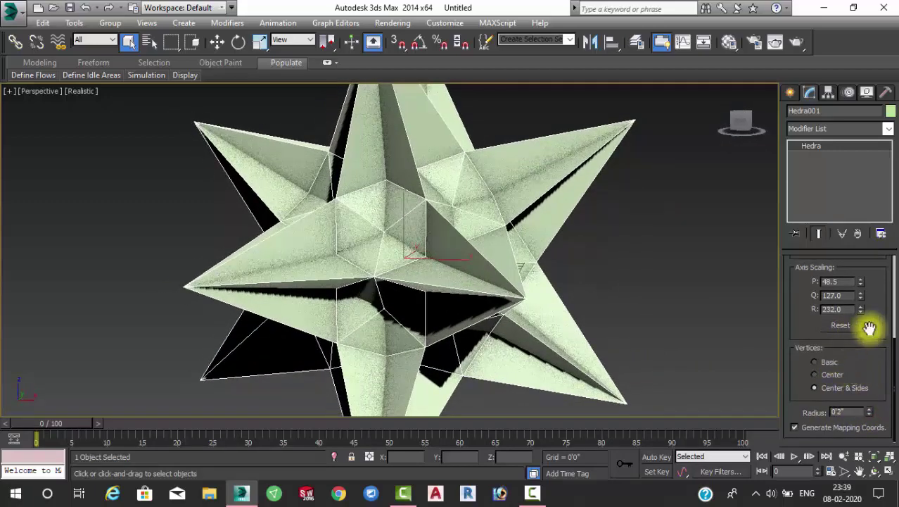
drag(867, 327, 863, 358)
Reset axis scaling to 100, choose the Star1 family, and deselect the Hedra
click(848, 366)
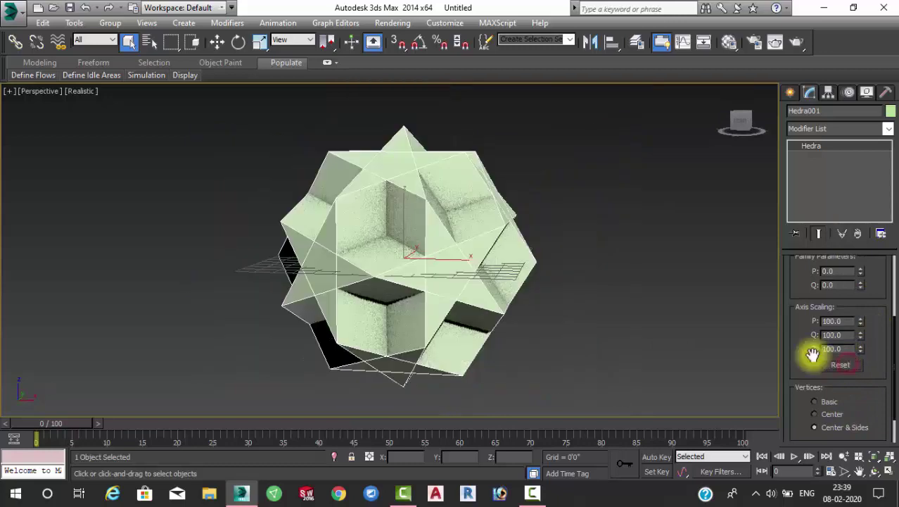
scroll(416, 258, up, 5)
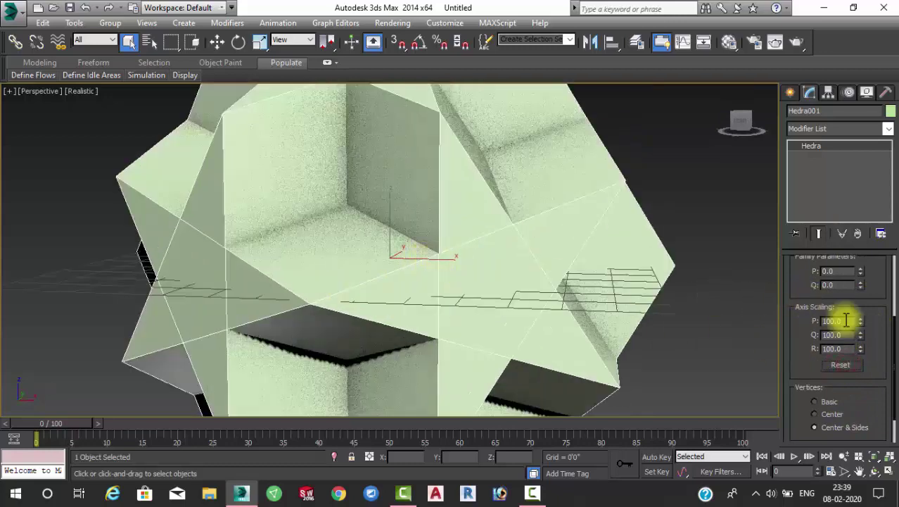
scroll(876, 296, up, 2)
scroll(866, 312, up, 2)
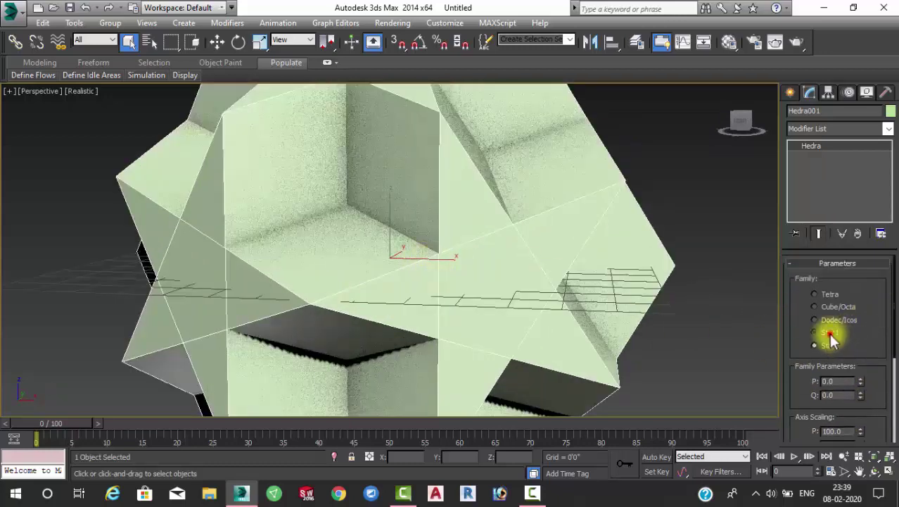
click(829, 320)
click(820, 294)
click(827, 321)
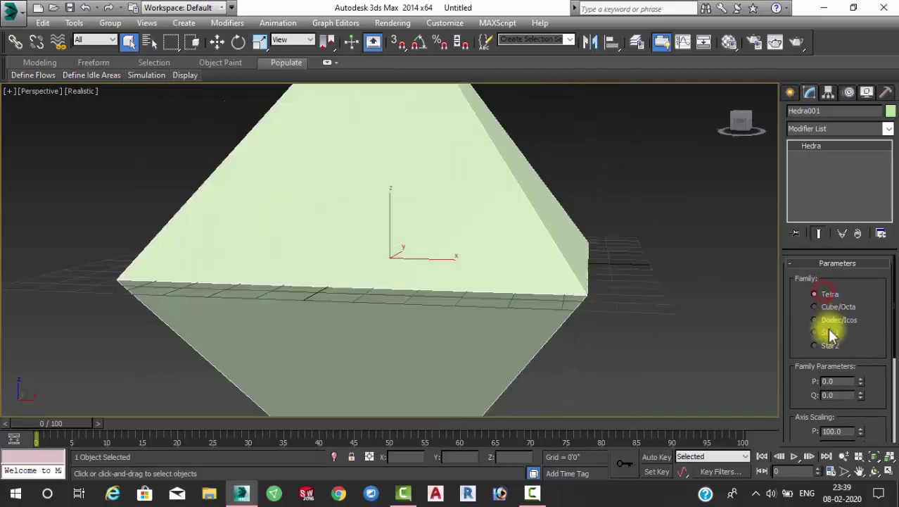
click(827, 333)
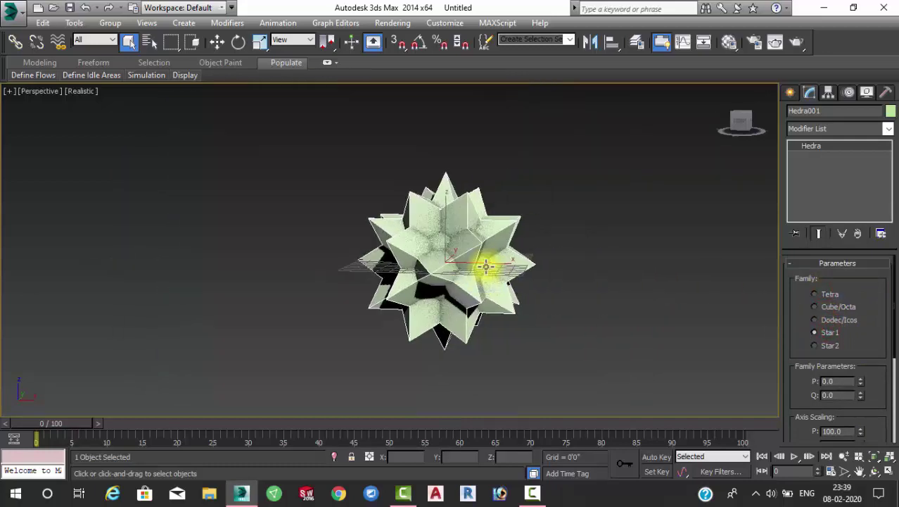
scroll(563, 261, up, 5)
click(662, 239)
Create a Torus Knot beside the star and show its parameters in the Modify panel
alt+middle_drag(528, 273, 572, 285)
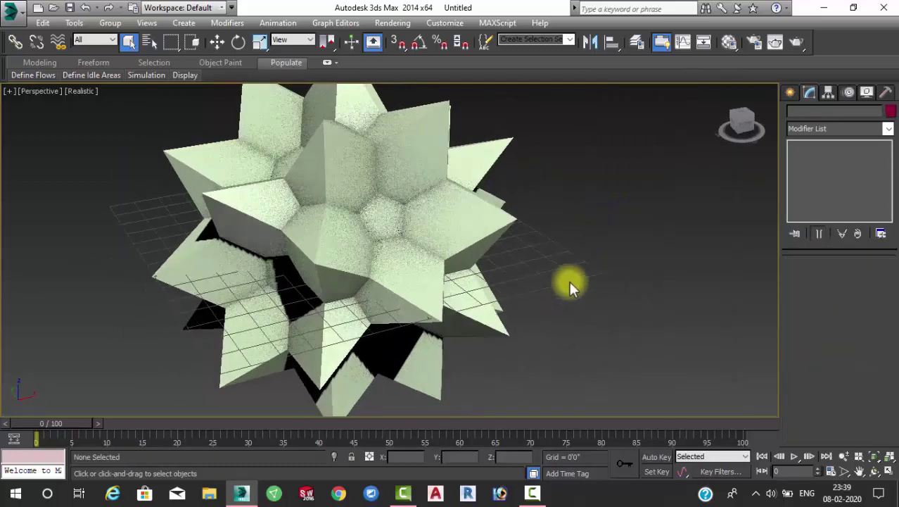
click(865, 176)
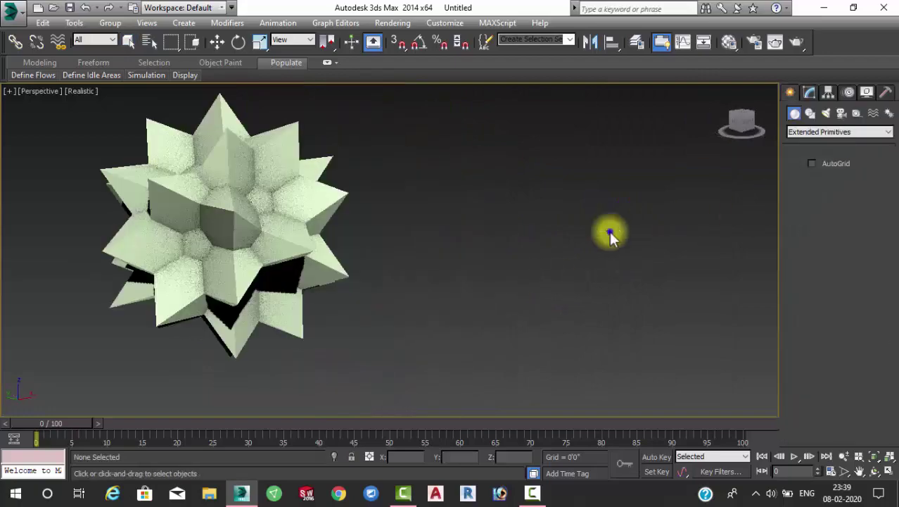
click(865, 176)
middle_drag(545, 245, 539, 247)
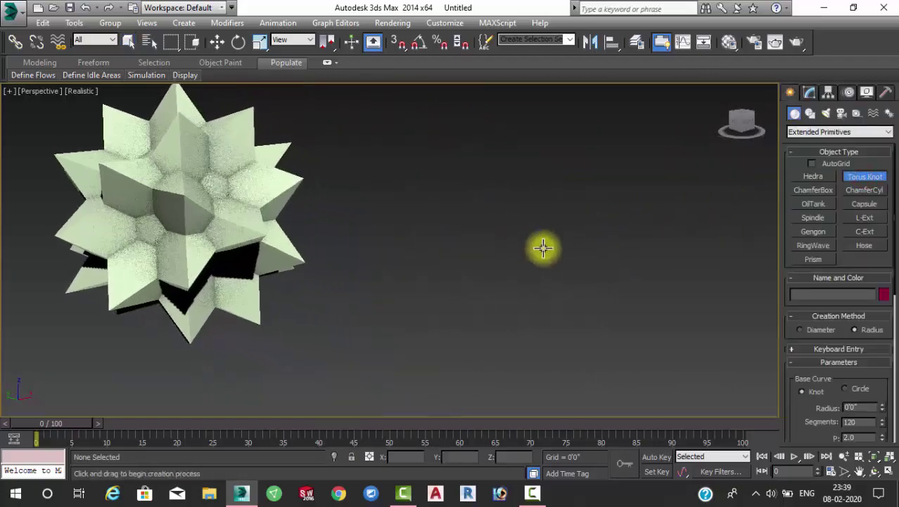
mouse_move(505, 251)
mouse_down()
mouse_move(541, 284)
mouse_move(581, 223)
mouse_up()
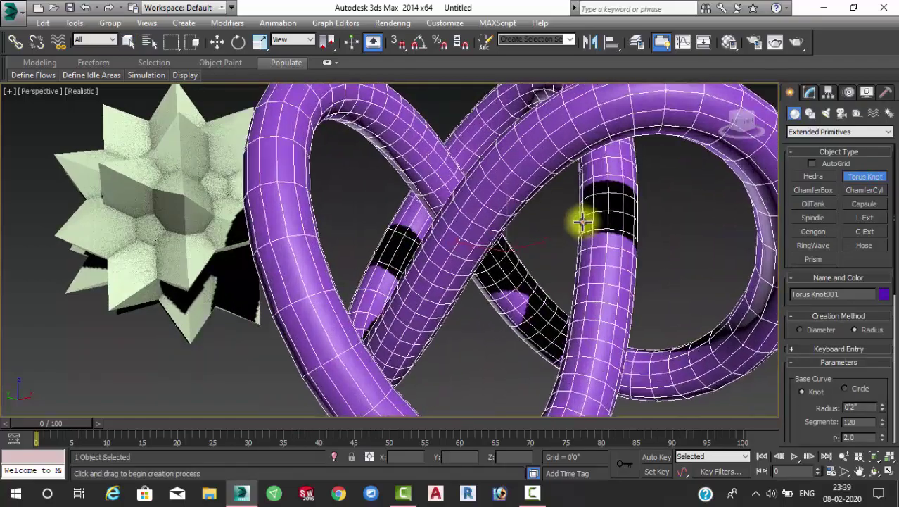
right_click(575, 221)
scroll(576, 222, down, 4)
mouse_move(591, 245)
alt+middle_down()
mouse_move(557, 243)
mouse_move(605, 252)
alt+middle_up()
click(809, 92)
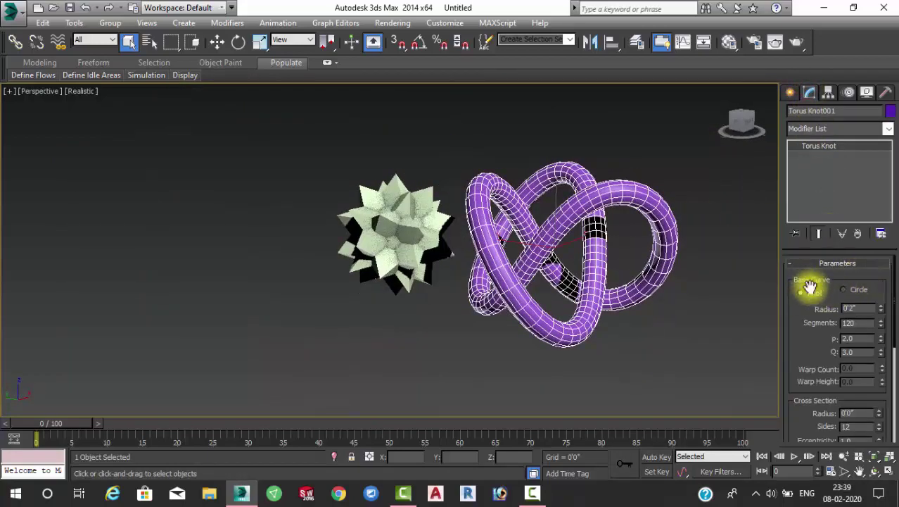
Toggle the torus knot's base curve between Circle and Knot, ending on Knot
click(854, 290)
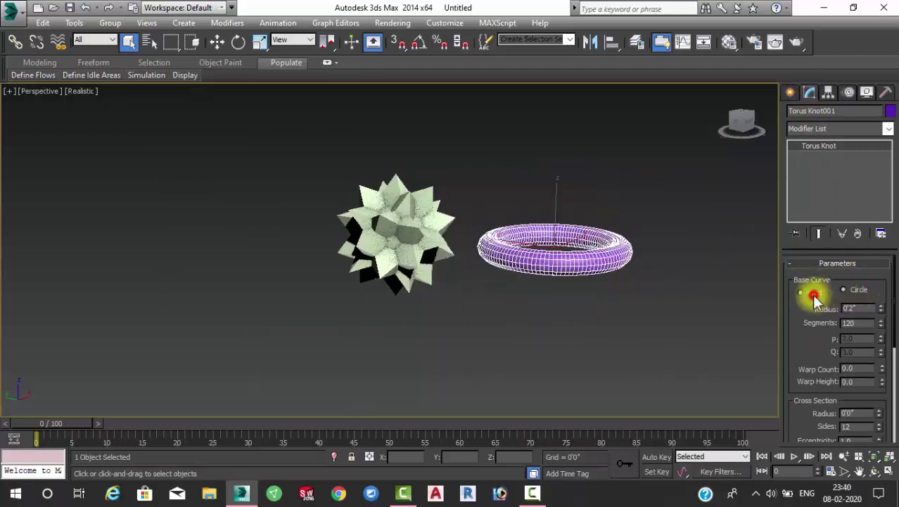
click(814, 295)
click(850, 289)
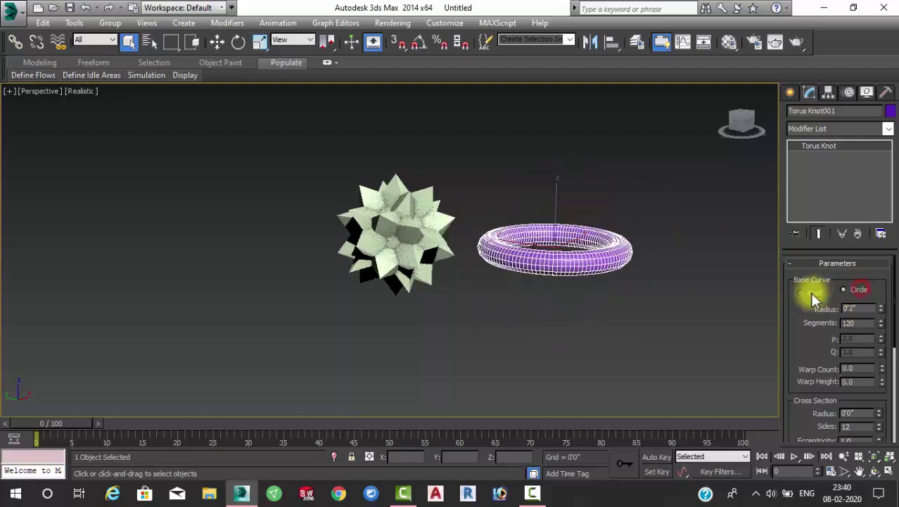
click(807, 292)
Set the torus knot to 203 segments, P 18.75 and Q 8.75
mouse_move(880, 309)
mouse_down()
mouse_move(877, 323)
mouse_move(879, 290)
mouse_up()
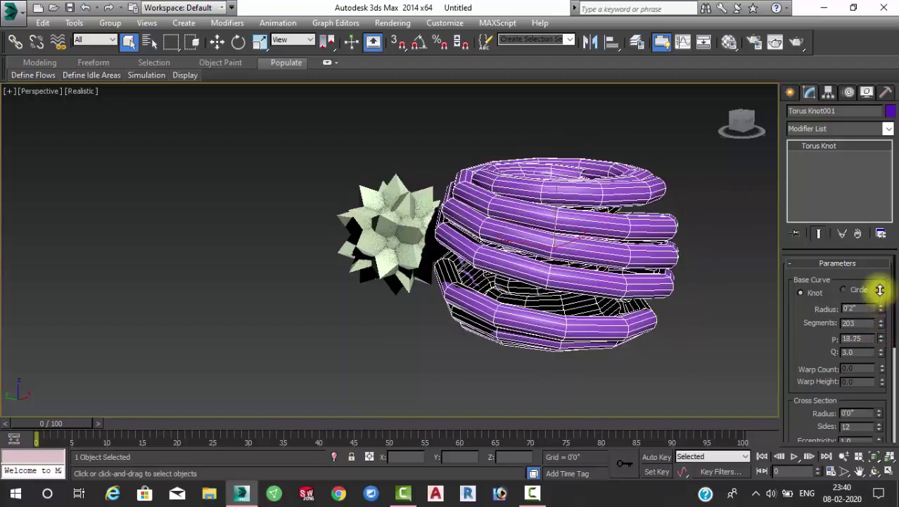
drag(882, 351, 884, 333)
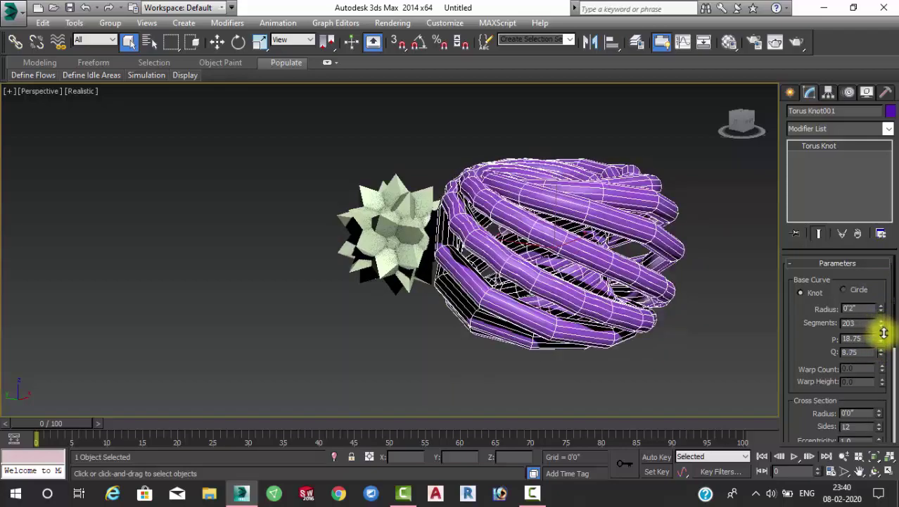
mouse_move(678, 294)
alt+middle_down()
mouse_move(621, 315)
mouse_move(729, 290)
mouse_move(706, 301)
alt+middle_up()
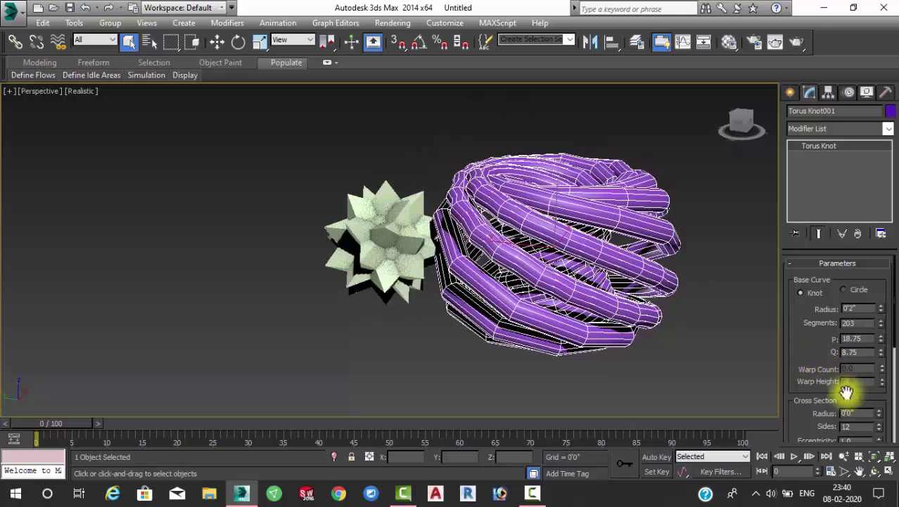
scroll(845, 392, down, 2)
mouse_move(846, 392)
mouse_down()
mouse_move(862, 393)
mouse_move(877, 354)
mouse_move(877, 364)
mouse_up()
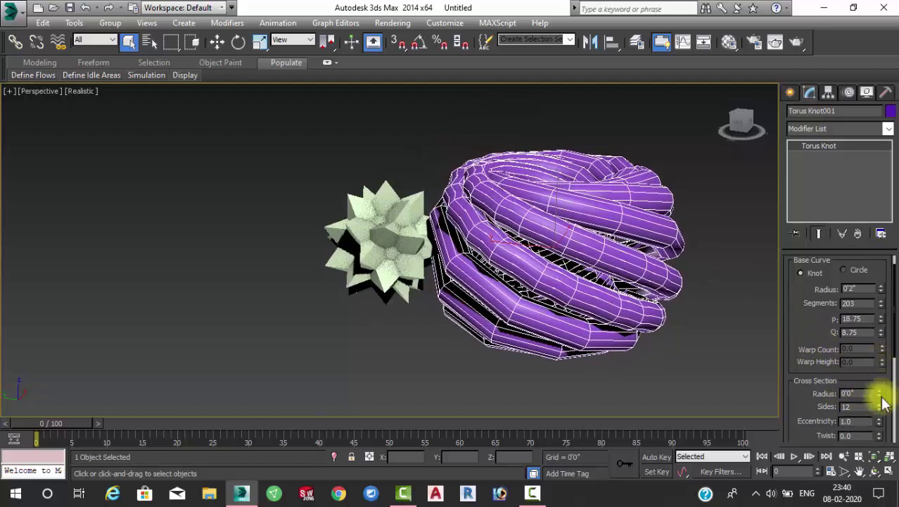
Set the torus knot's cross-section to 70 sides, eccentricity 2.15 and twist 13
drag(879, 407, 876, 362)
drag(813, 401, 854, 368)
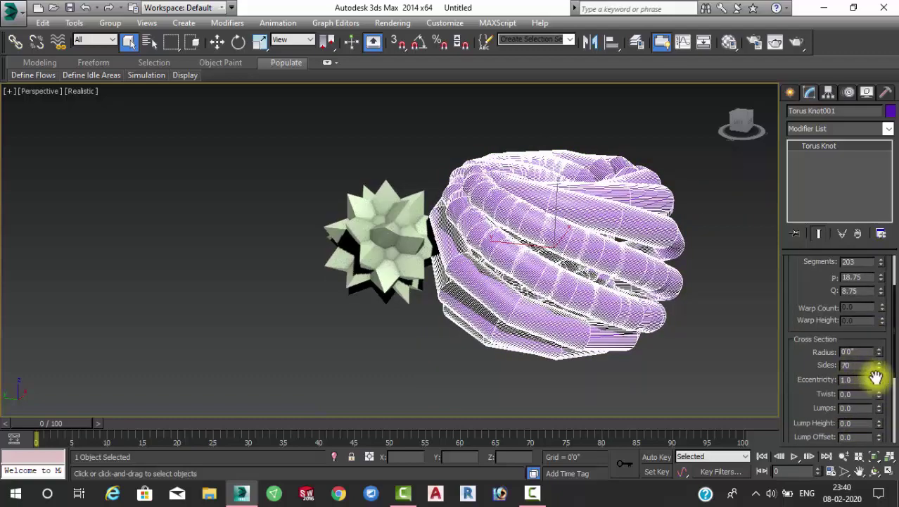
mouse_move(883, 383)
mouse_down()
mouse_move(878, 358)
mouse_move(715, 324)
mouse_up()
mouse_move(715, 323)
alt+middle_down()
mouse_move(692, 332)
mouse_move(639, 315)
mouse_move(586, 317)
mouse_move(630, 332)
alt+middle_up()
drag(805, 396, 803, 373)
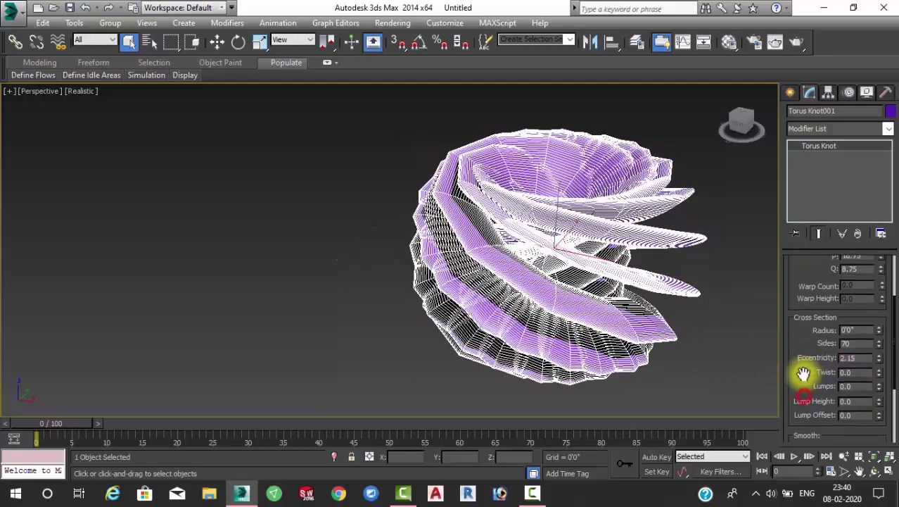
drag(881, 375, 879, 360)
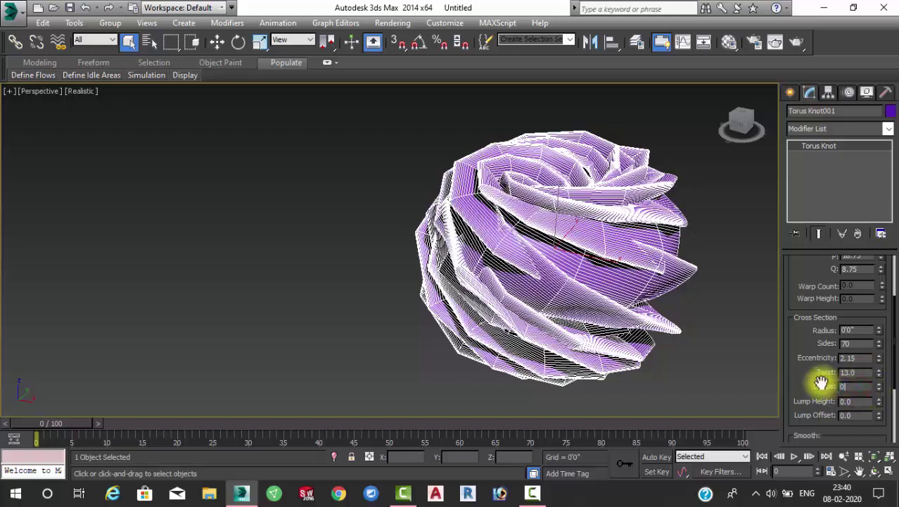
Give the knot 10 lumps with a lump offset of 66
drag(857, 387, 820, 385)
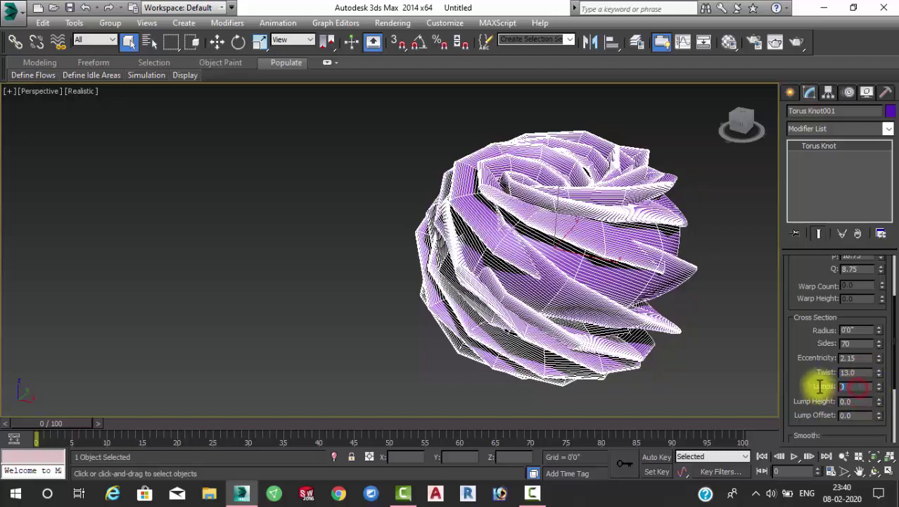
text(10)
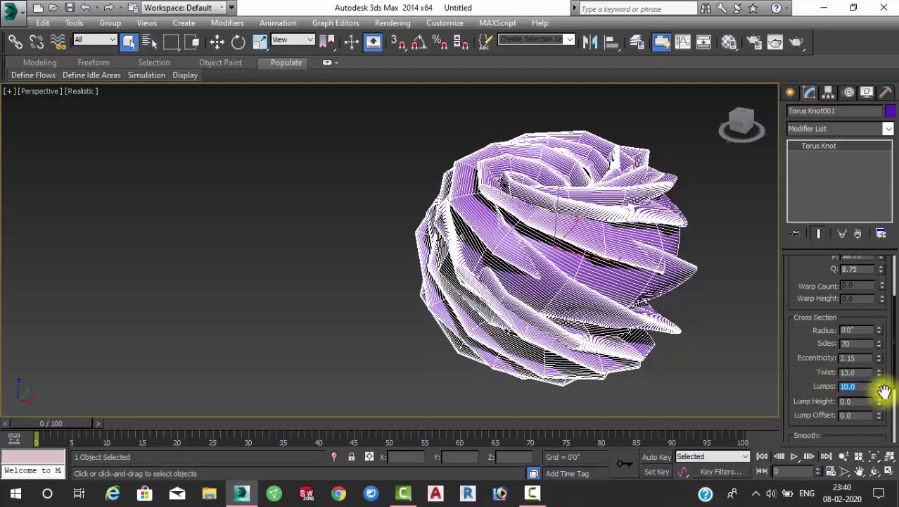
drag(883, 405, 881, 399)
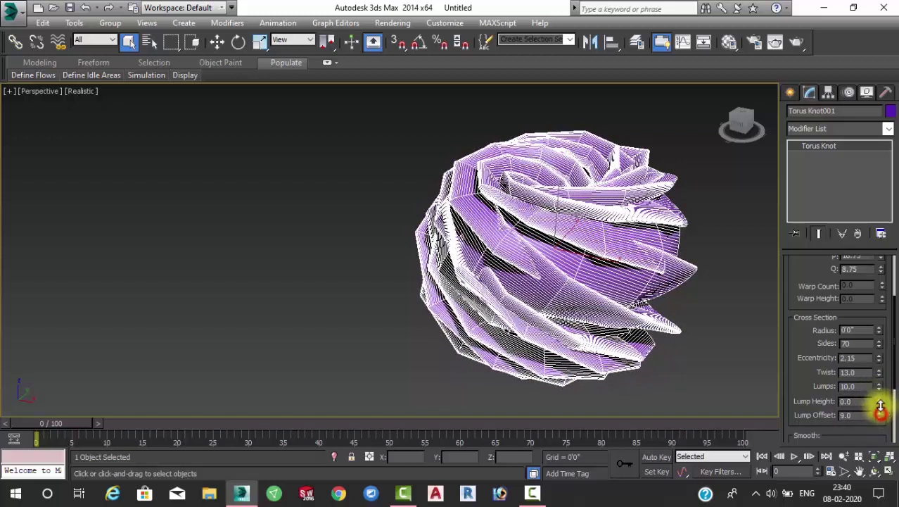
scroll(853, 372, down, 1)
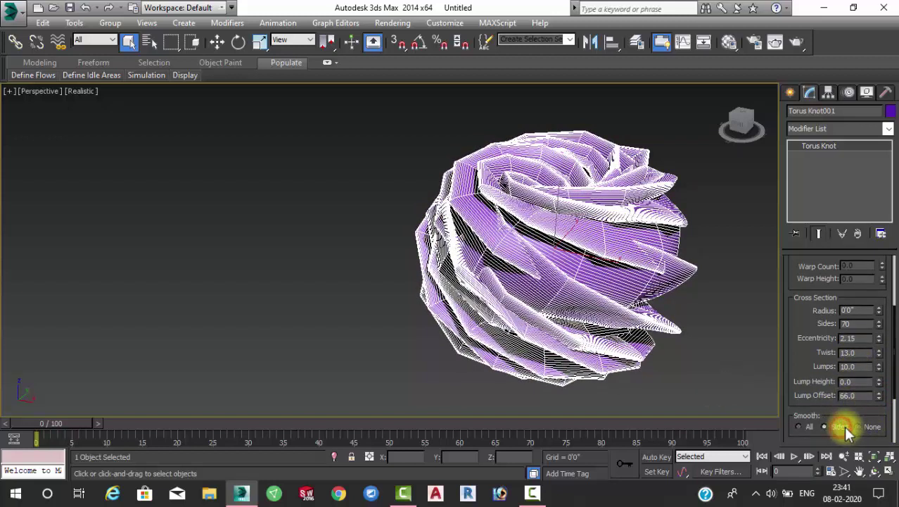
click(871, 426)
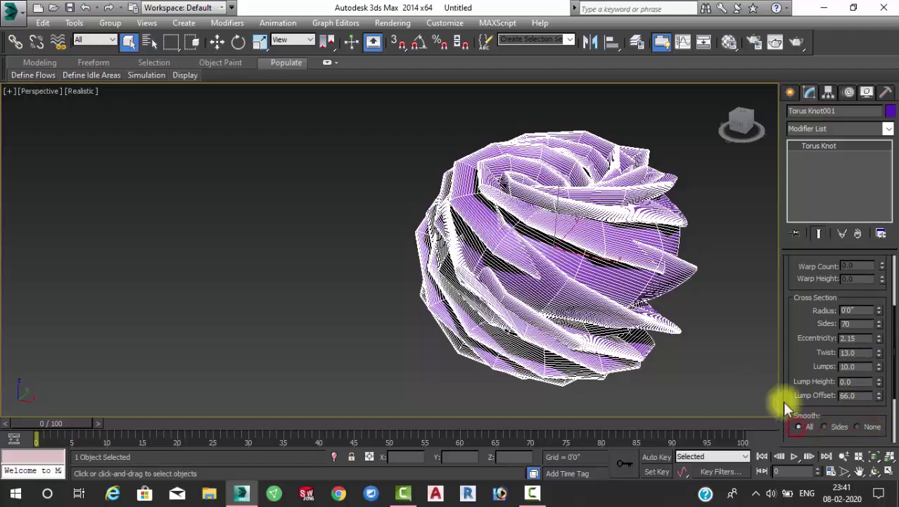
click(729, 347)
scroll(633, 296, up, 3)
middle_drag(598, 273, 503, 283)
scroll(504, 283, up, 4)
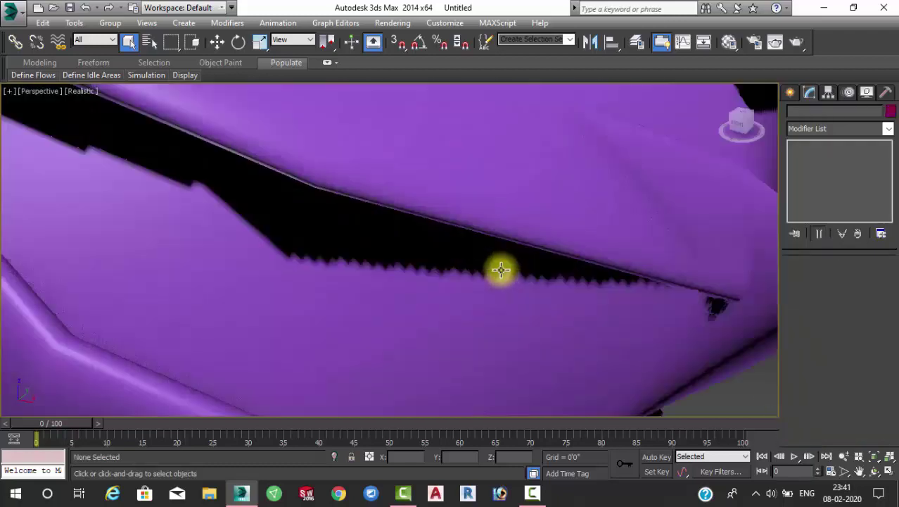
scroll(501, 270, down, 3)
scroll(520, 278, down, 2)
click(538, 285)
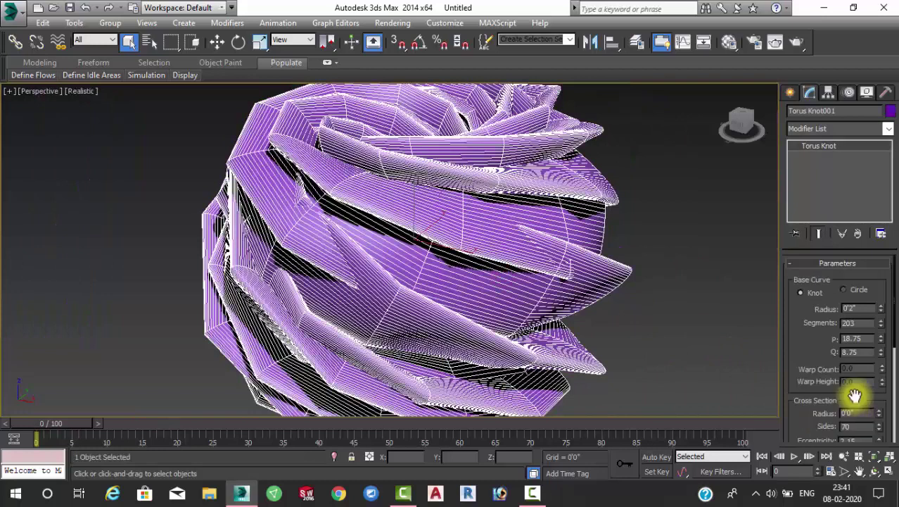
scroll(853, 398, down, 1)
scroll(853, 419, down, 1)
scroll(842, 410, down, 2)
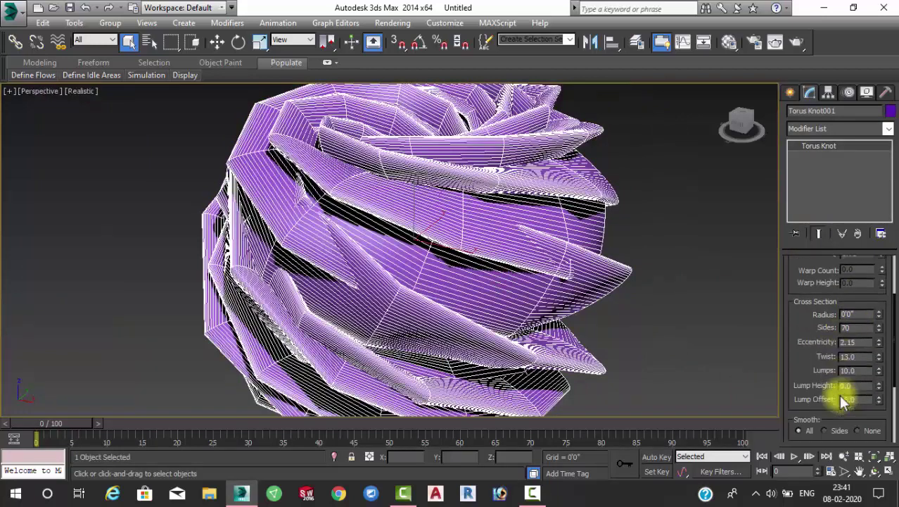
scroll(840, 418, down, 1)
click(688, 317)
alt+middle_drag(688, 317, 532, 309)
scroll(258, 232, up, 4)
scroll(282, 222, up, 2)
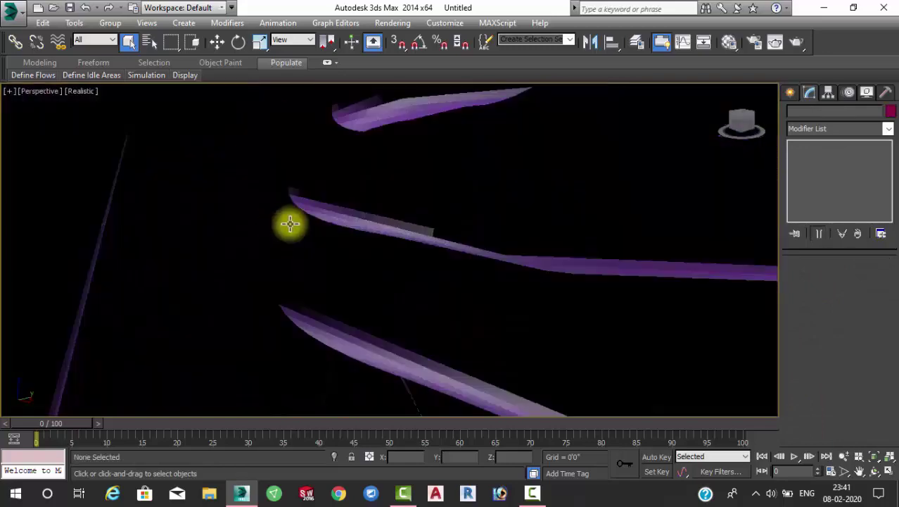
scroll(309, 227, down, 1)
scroll(394, 285, down, 3)
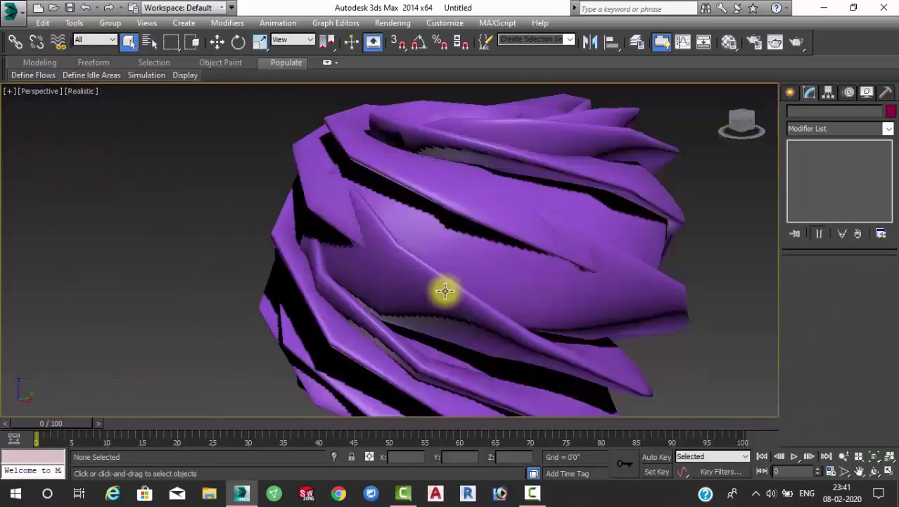
click(443, 290)
scroll(866, 413, down, 1)
scroll(869, 422, down, 2)
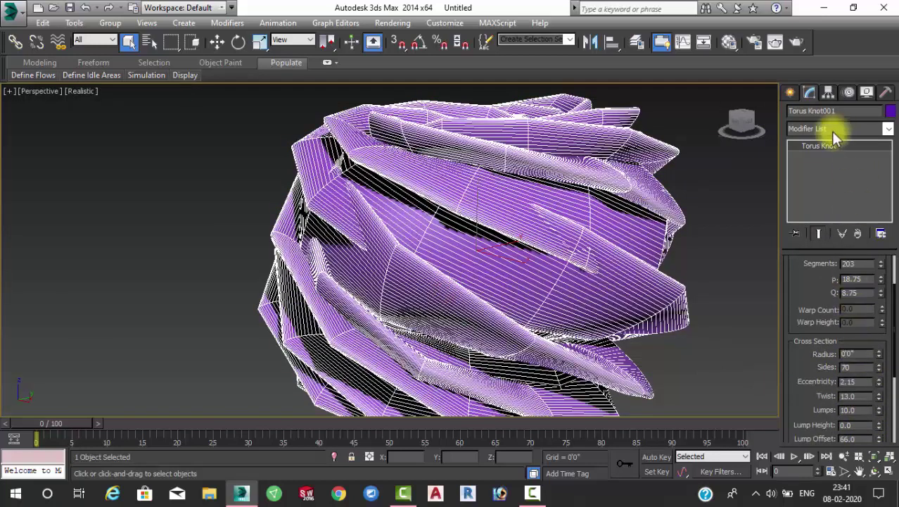
Change the torus knot's object colour from purple to red
click(890, 114)
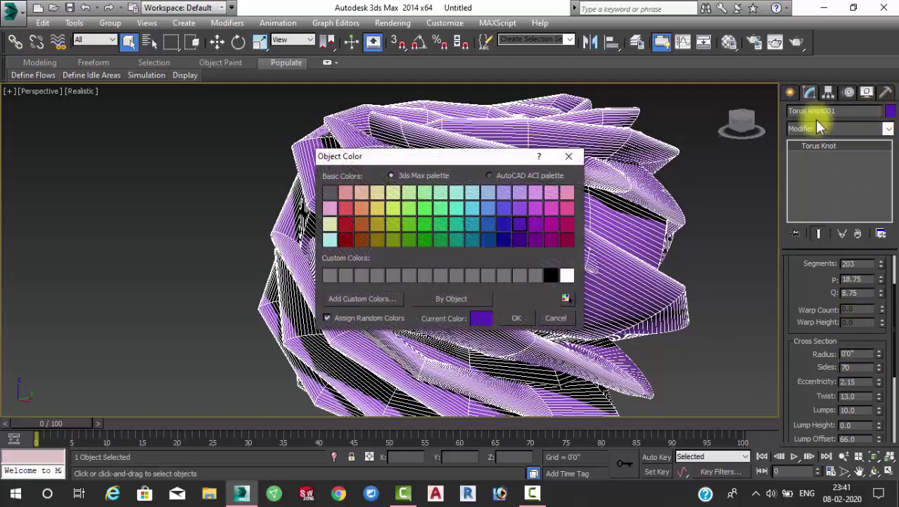
click(513, 317)
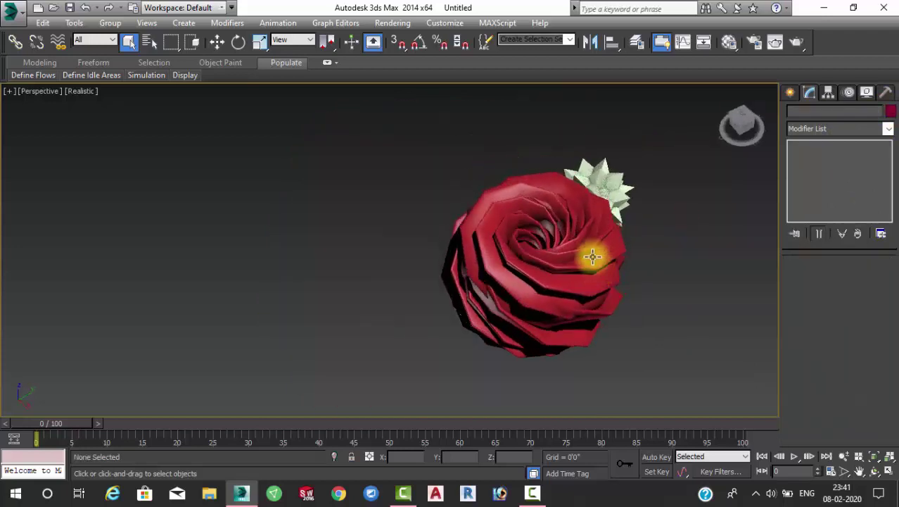
mouse_move(592, 257)
alt+middle_down()
mouse_move(502, 270)
mouse_move(443, 260)
alt+middle_up()
Move the spiky star Hedra001 out to the right of the rose
click(507, 263)
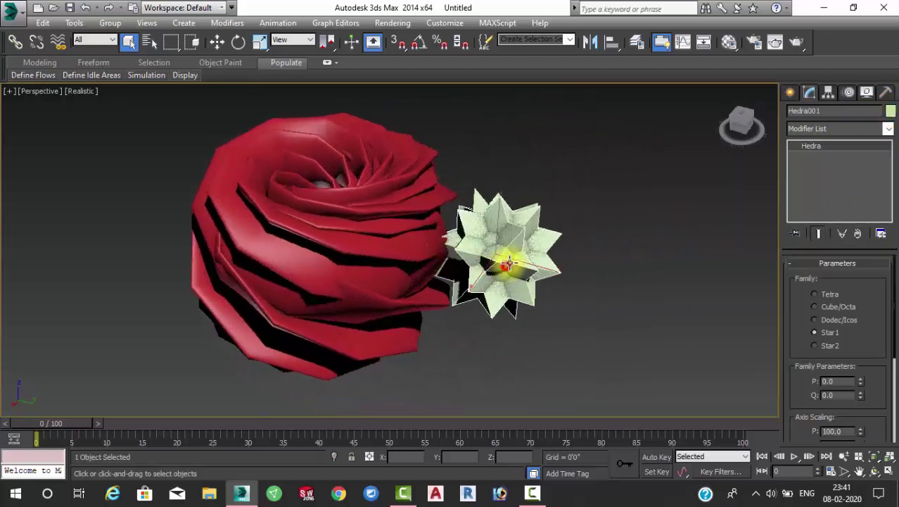
key(w)
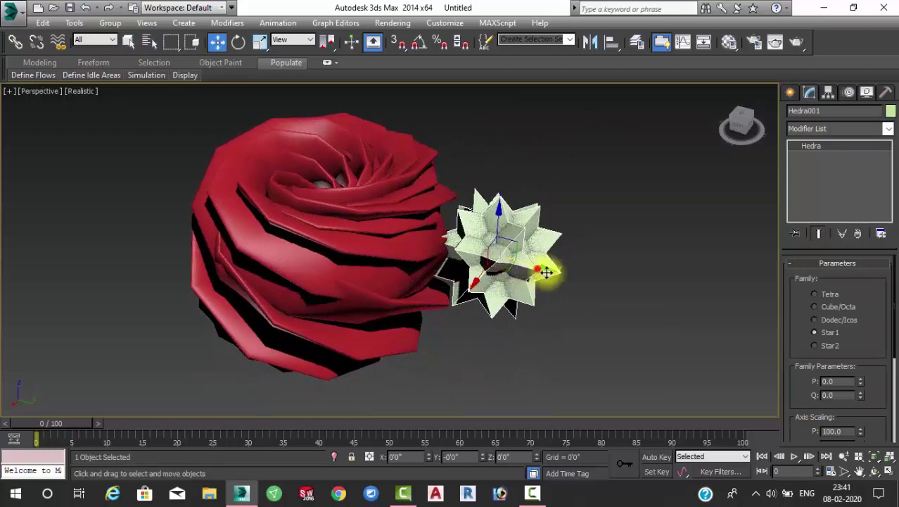
drag(546, 272, 563, 295)
mouse_move(563, 296)
alt+middle_down()
mouse_move(402, 280)
mouse_move(451, 257)
alt+middle_up()
click(501, 181)
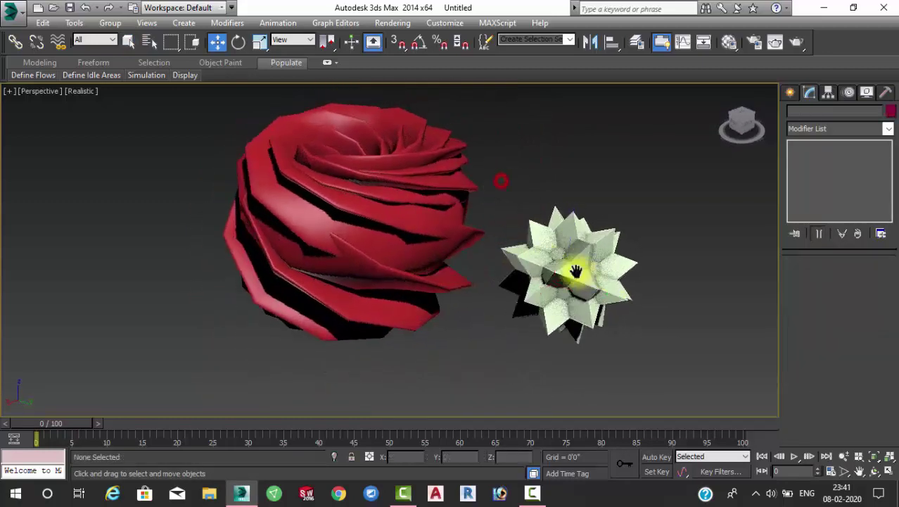
middle_drag(575, 271, 428, 250)
click(790, 93)
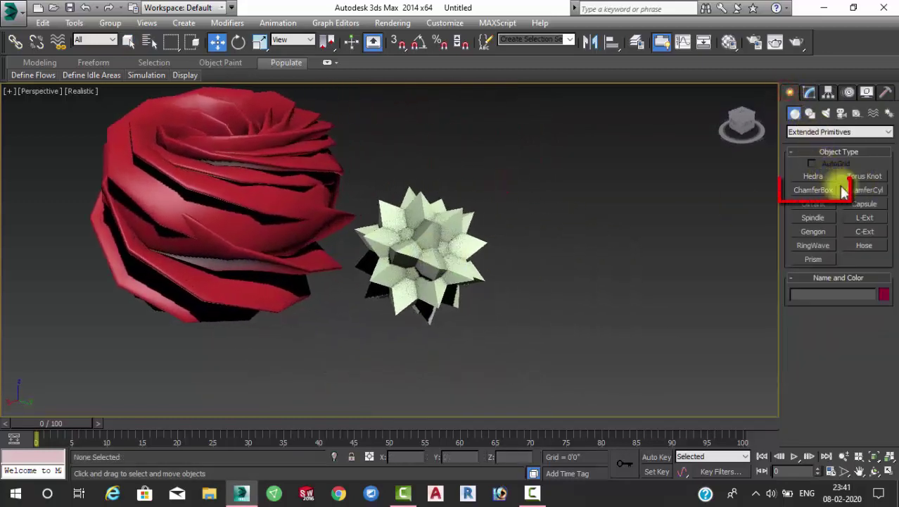
Draw a green ChamferBox beside the star, about 0'7" x 1'1" x 0'2" with rounded edges
click(800, 190)
middle_drag(612, 215, 568, 205)
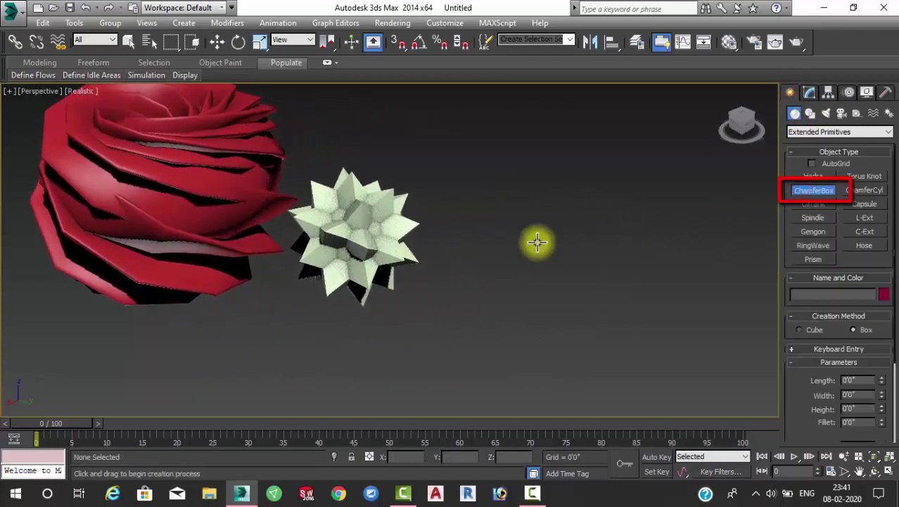
mouse_move(508, 223)
mouse_down()
mouse_move(498, 329)
mouse_move(443, 457)
mouse_up()
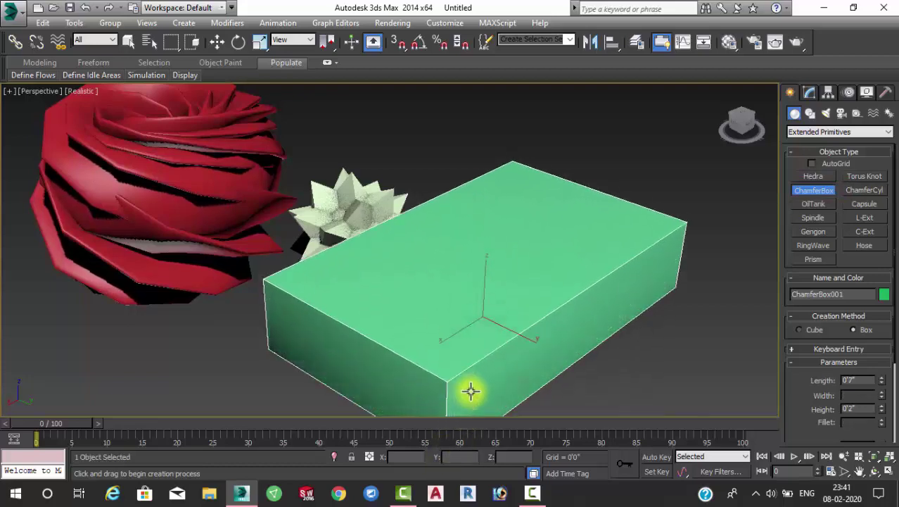
click(471, 391)
click(496, 398)
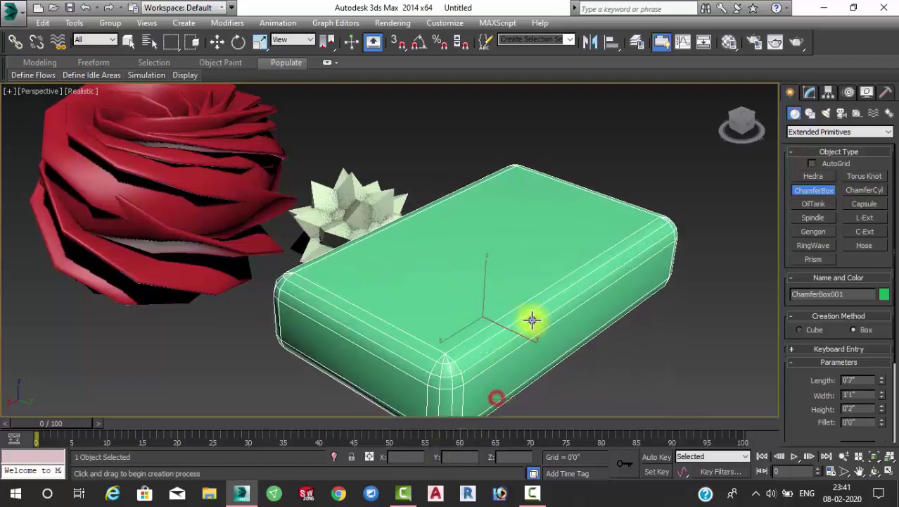
key(w)
mouse_move(532, 320)
alt+middle_down()
mouse_move(481, 323)
mouse_move(485, 309)
alt+middle_up()
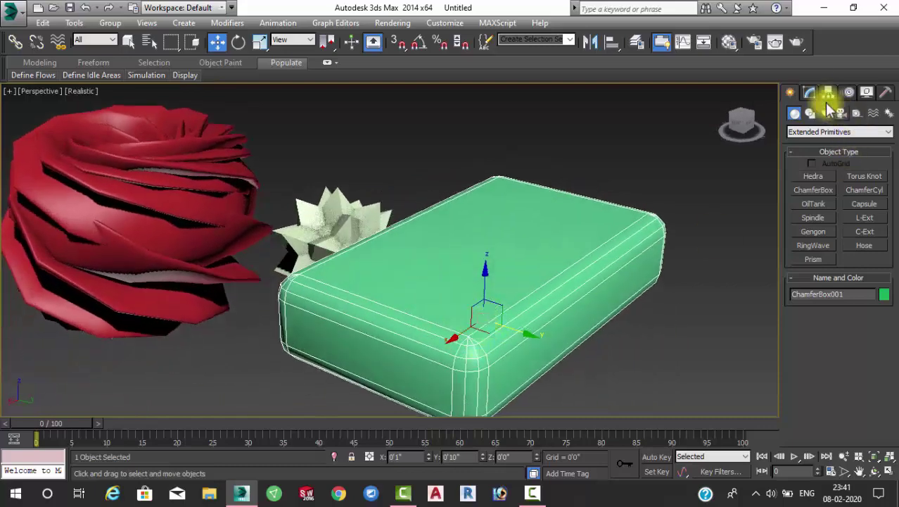
click(810, 92)
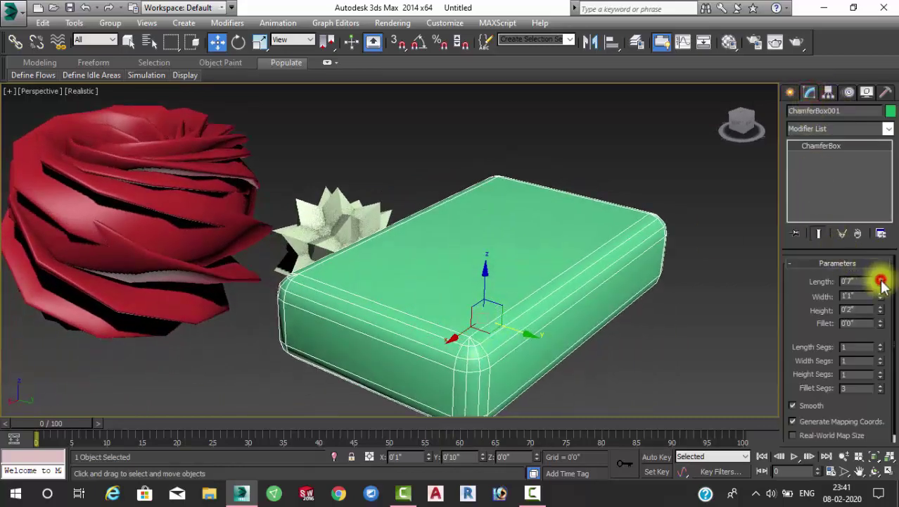
Set the chamfer box to 0'8" x 1'2" x 0'2" with 11/12/13/13 segments
mouse_move(881, 281)
mouse_down()
mouse_move(875, 255)
mouse_move(878, 291)
mouse_move(877, 254)
mouse_move(877, 311)
mouse_move(875, 247)
mouse_move(884, 397)
mouse_move(877, 361)
mouse_move(888, 321)
mouse_move(881, 334)
mouse_up()
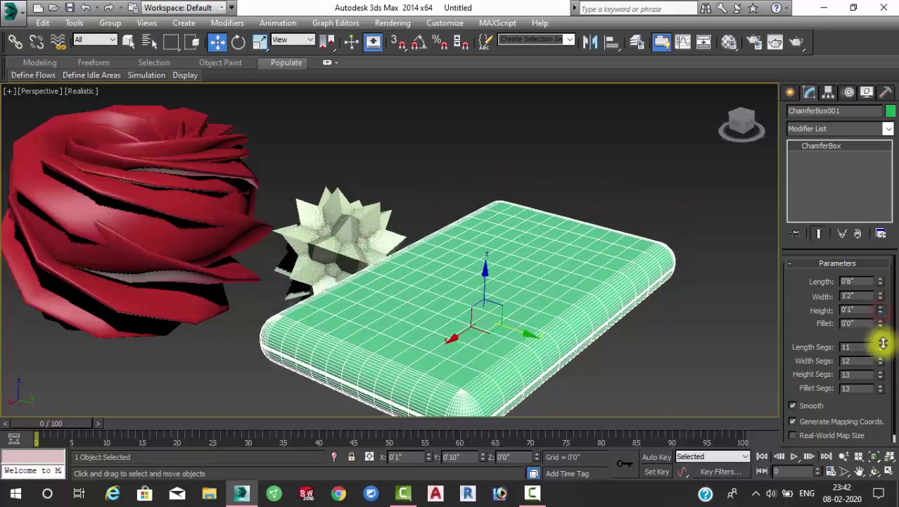
middle_drag(643, 301, 612, 257)
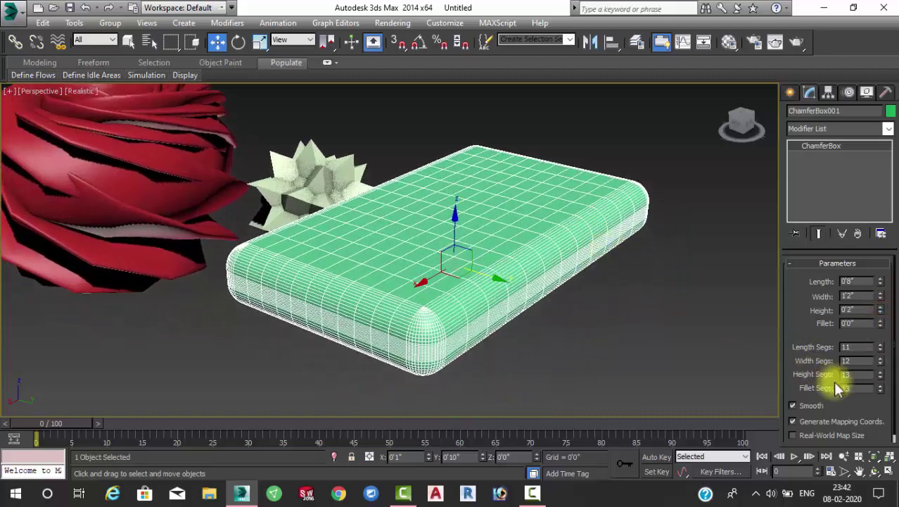
scroll(843, 391, down, 1)
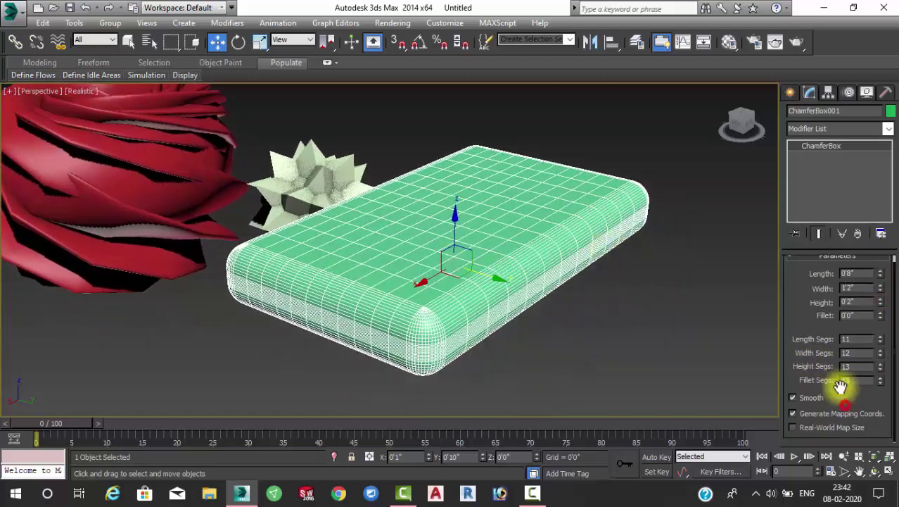
click(662, 315)
mouse_move(449, 299)
alt+middle_down()
mouse_move(395, 299)
mouse_move(466, 296)
mouse_move(473, 315)
mouse_move(474, 291)
alt+middle_up()
Reselect the resized box to check it, then choose ChamferCyl as the next object
click(542, 275)
mouse_move(568, 282)
alt+middle_down()
mouse_move(552, 287)
mouse_move(581, 285)
alt+middle_up()
scroll(548, 255, down, 4)
scroll(556, 254, up, 4)
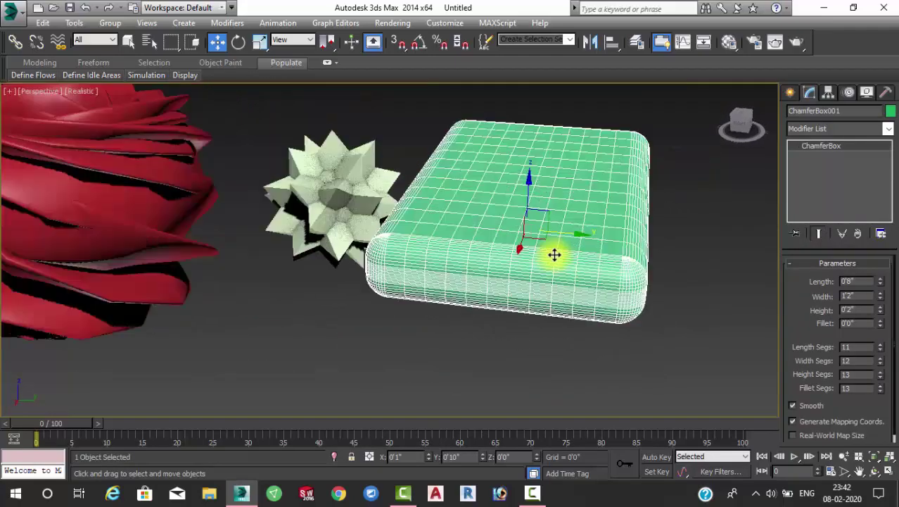
alt+middle_drag(556, 255, 540, 258)
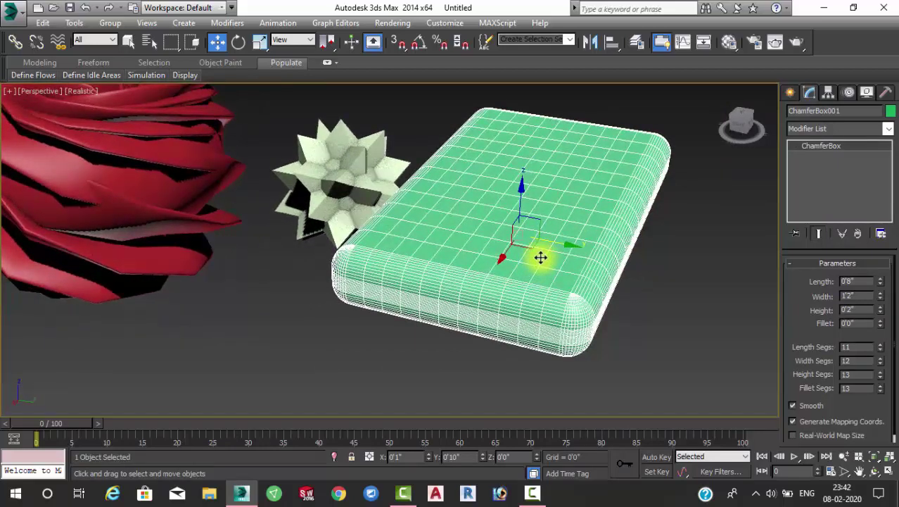
click(790, 94)
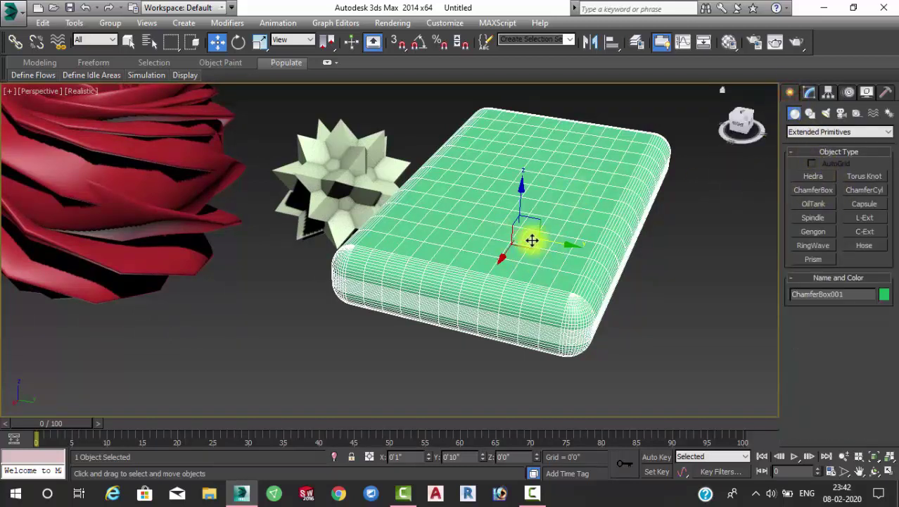
click(864, 190)
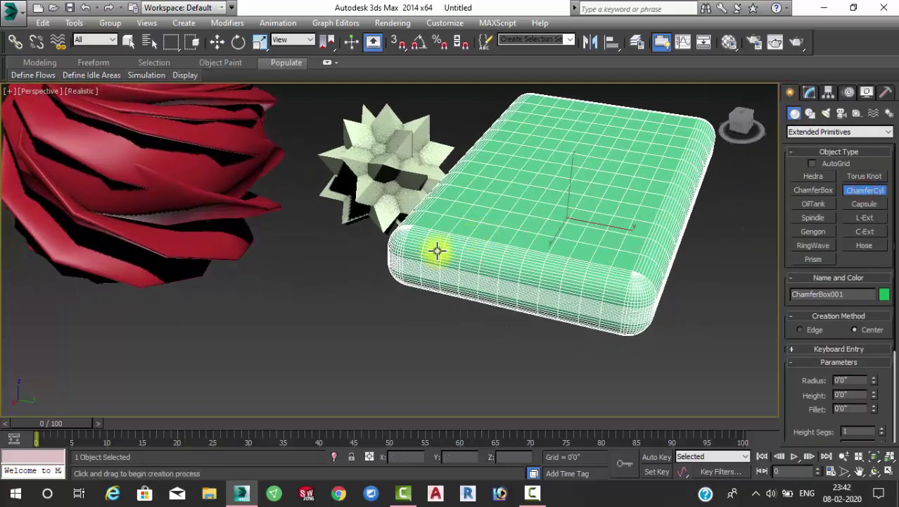
Draw a chamfer cylinder beside the star
drag(295, 318, 311, 335)
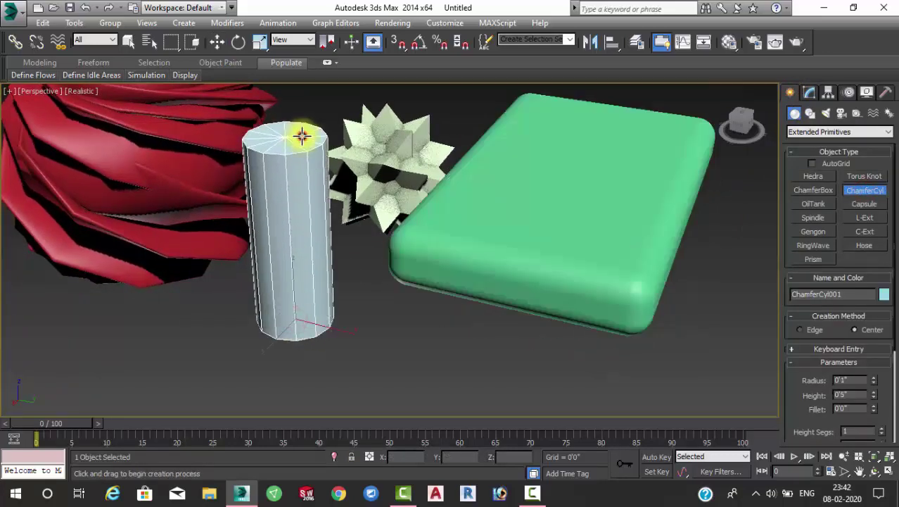
click(296, 132)
key(w)
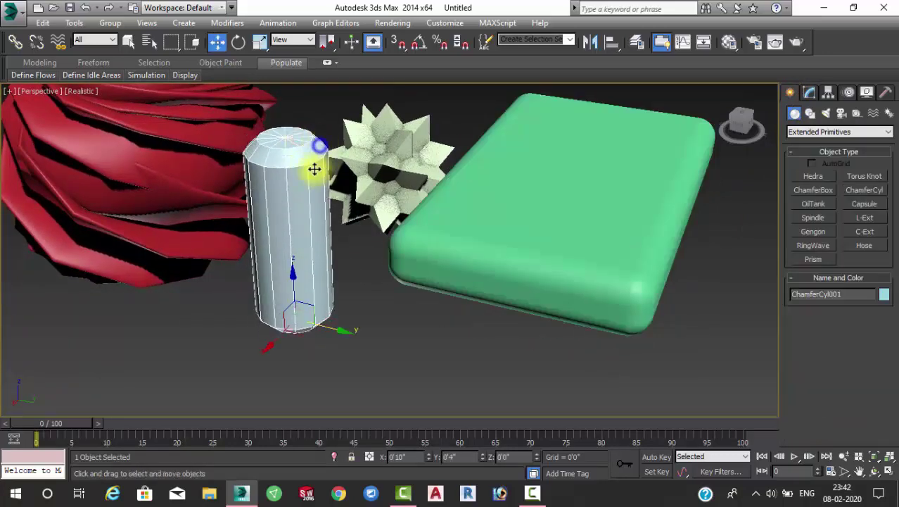
click(810, 93)
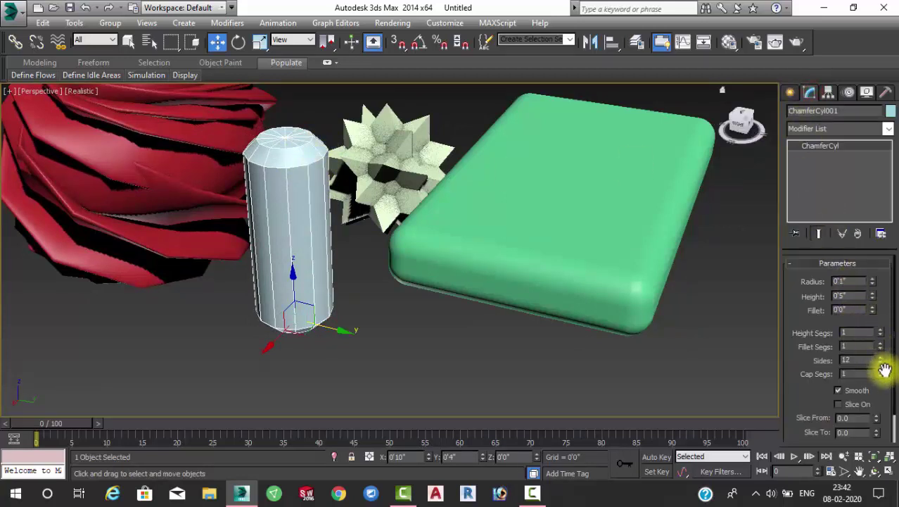
Set ChamferCyl001 to radius 0'1", height 0'5", 10 fillet segments and 12 sides
drag(879, 347, 877, 273)
click(386, 331)
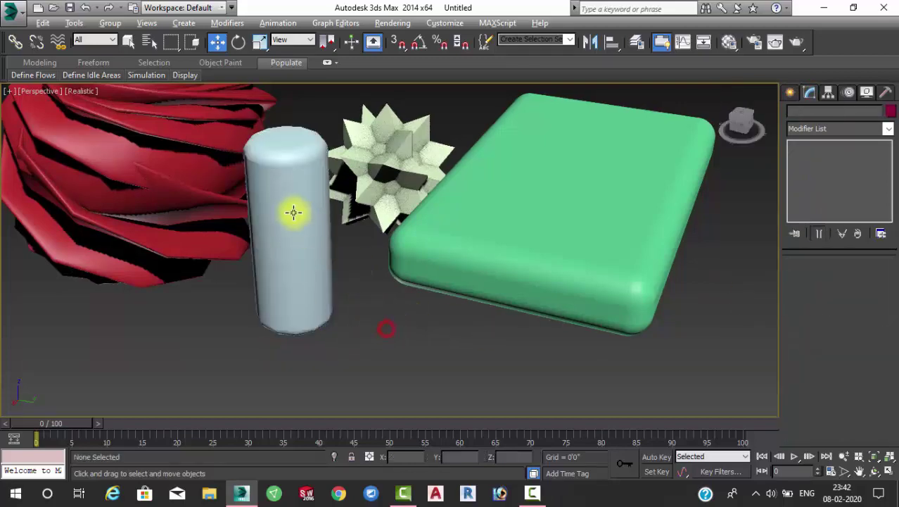
mouse_move(290, 212)
alt+middle_down()
mouse_move(337, 208)
mouse_move(301, 210)
mouse_move(287, 223)
alt+middle_up()
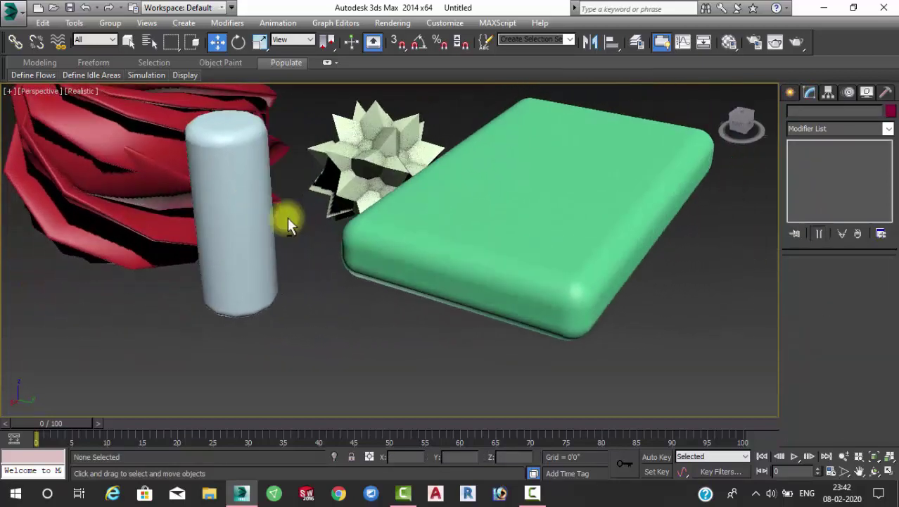
click(241, 194)
click(790, 92)
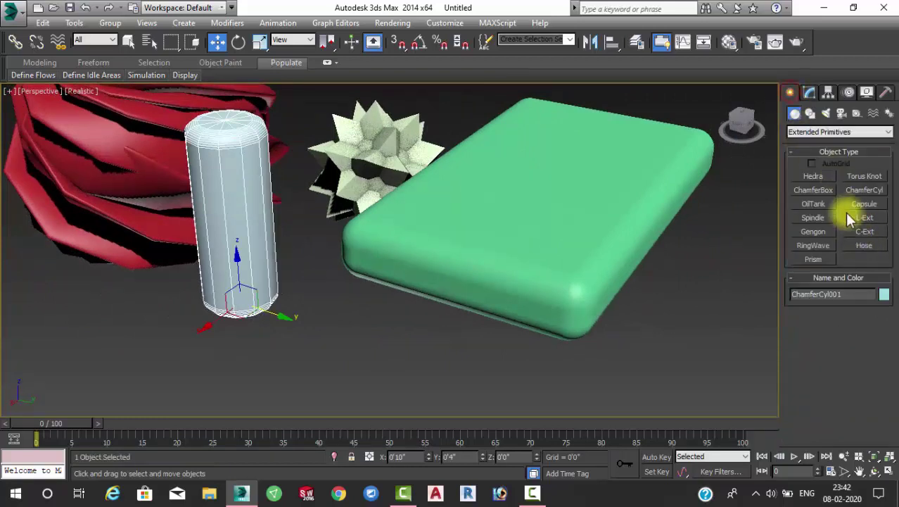
click(810, 93)
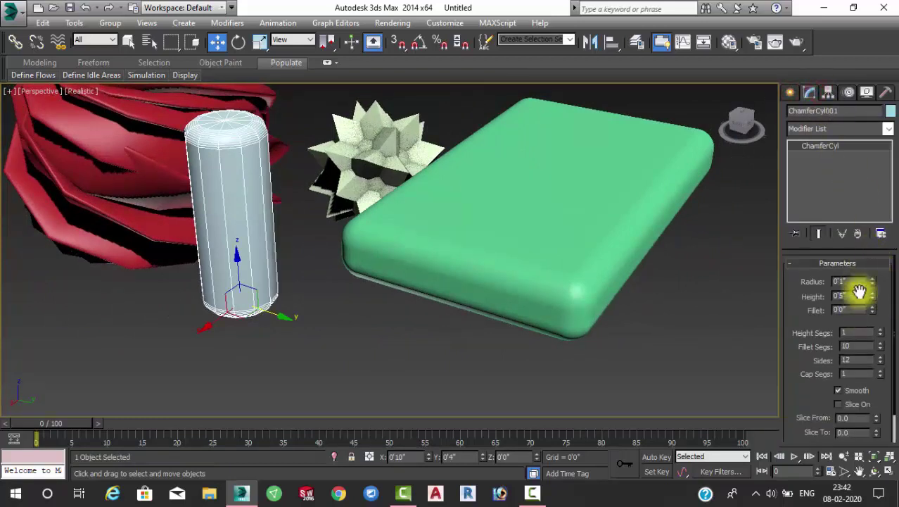
mouse_move(872, 309)
mouse_down()
mouse_move(864, 241)
mouse_move(876, 316)
mouse_up()
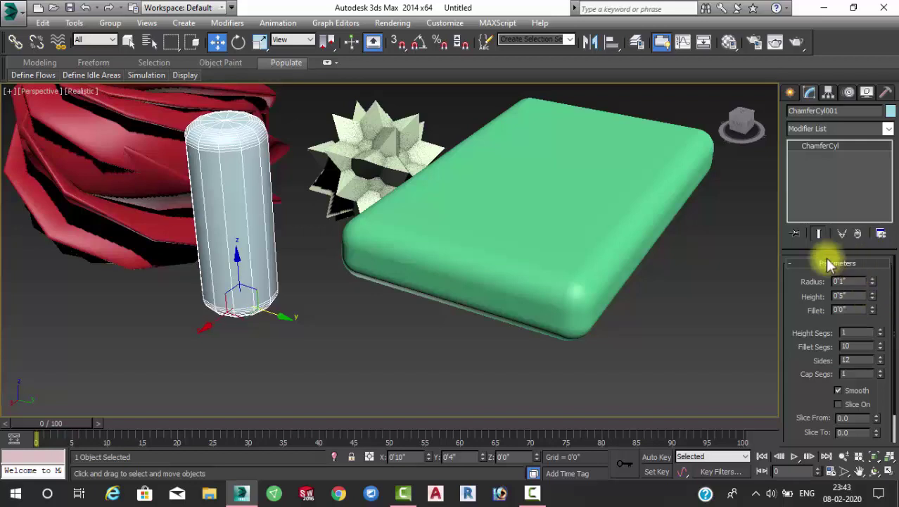
scroll(832, 373, down, 2)
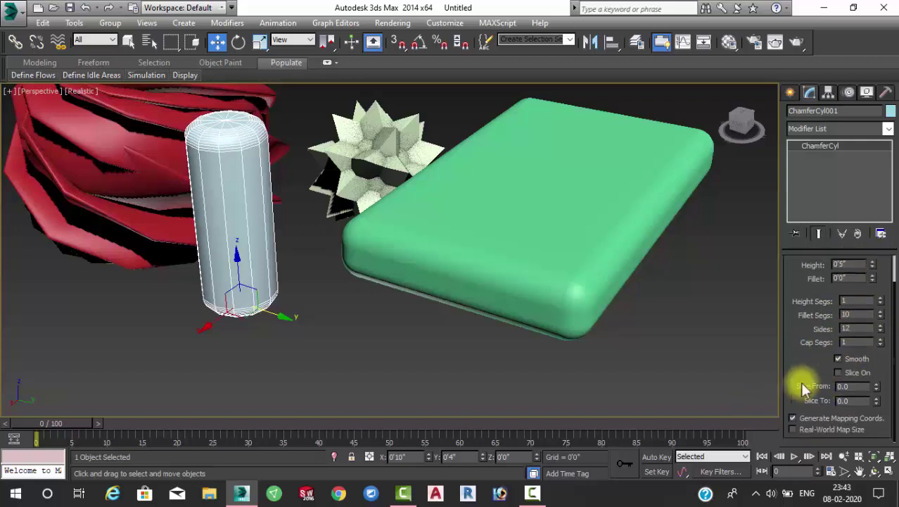
scroll(804, 389, up, 2)
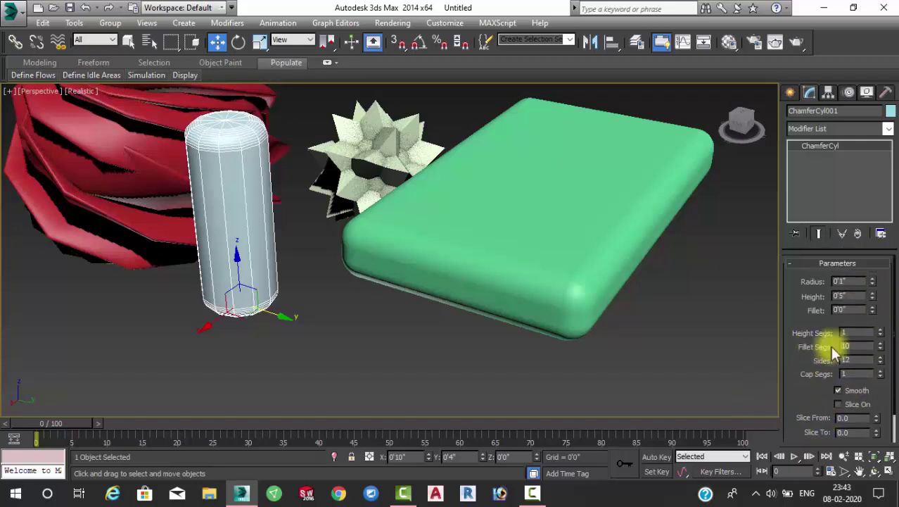
Draw a pink OilTank beside the white cylinder
click(791, 93)
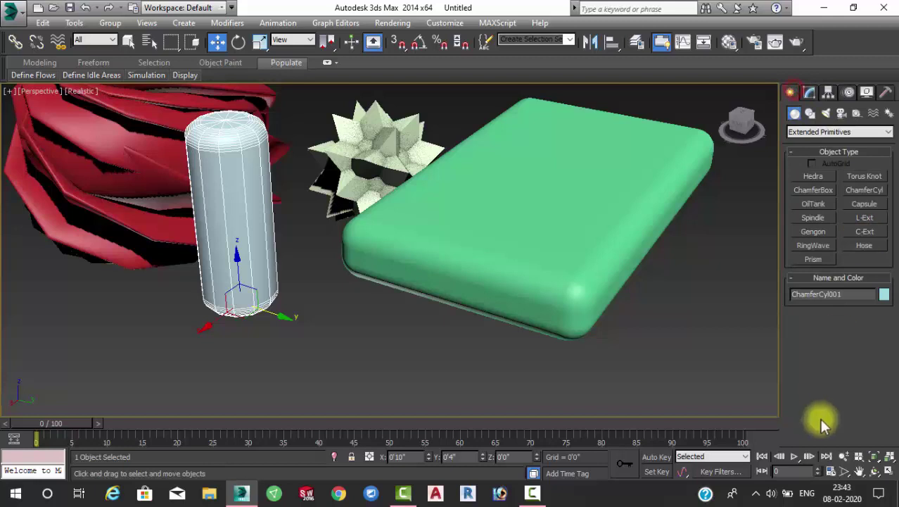
click(820, 202)
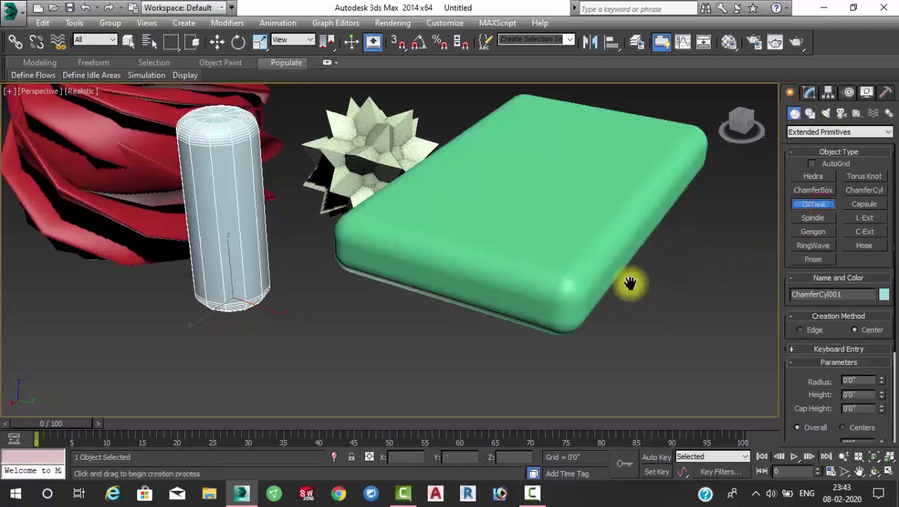
middle_drag(628, 281, 356, 325)
drag(301, 356, 306, 346)
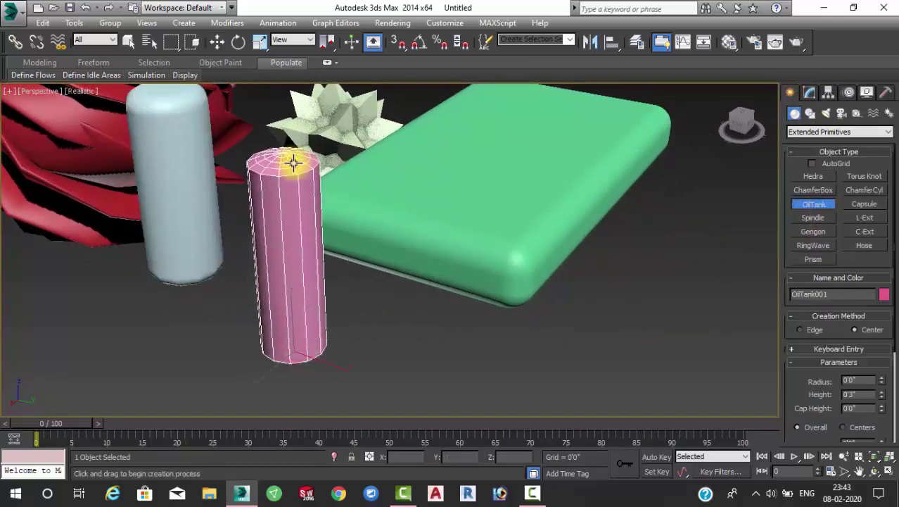
click(292, 169)
click(301, 251)
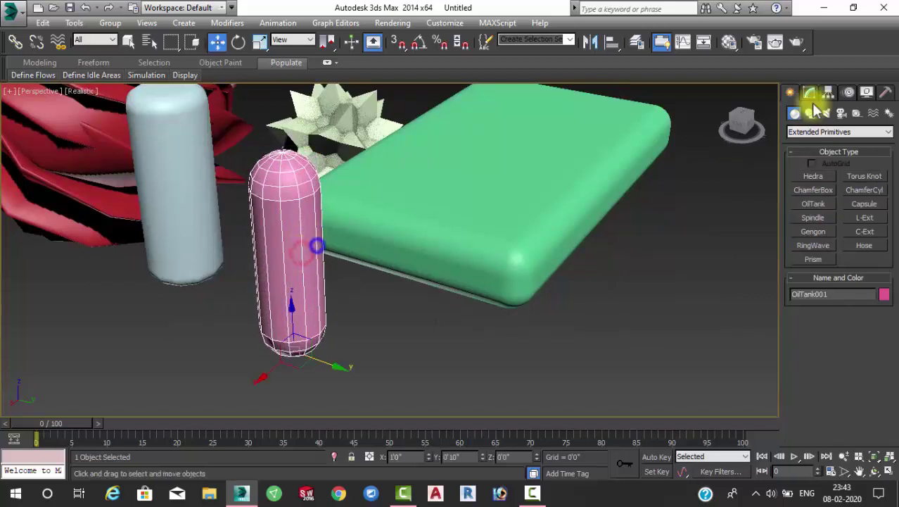
click(810, 92)
Set the oil tank to radius 0'1" and height 0'5" using Centers, with 18 sides
drag(876, 279, 891, 317)
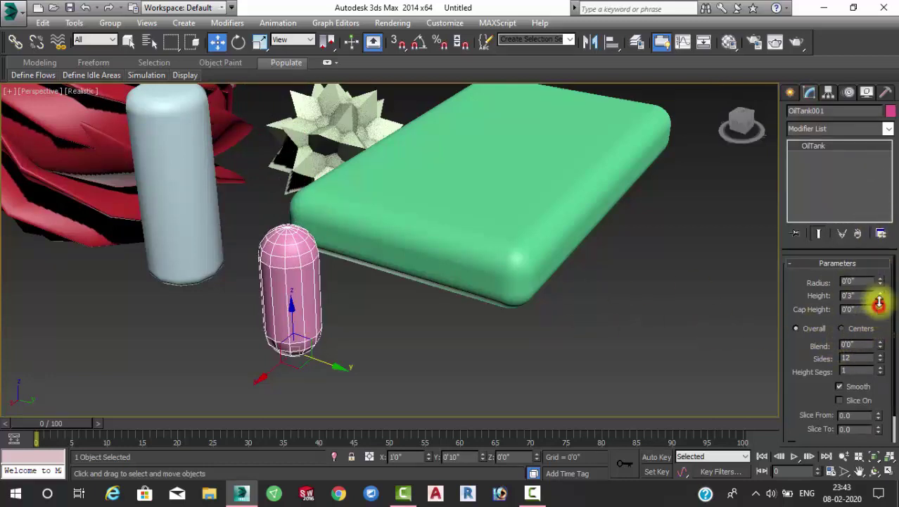
mouse_move(883, 296)
mouse_down()
mouse_move(870, 238)
mouse_move(873, 189)
mouse_up()
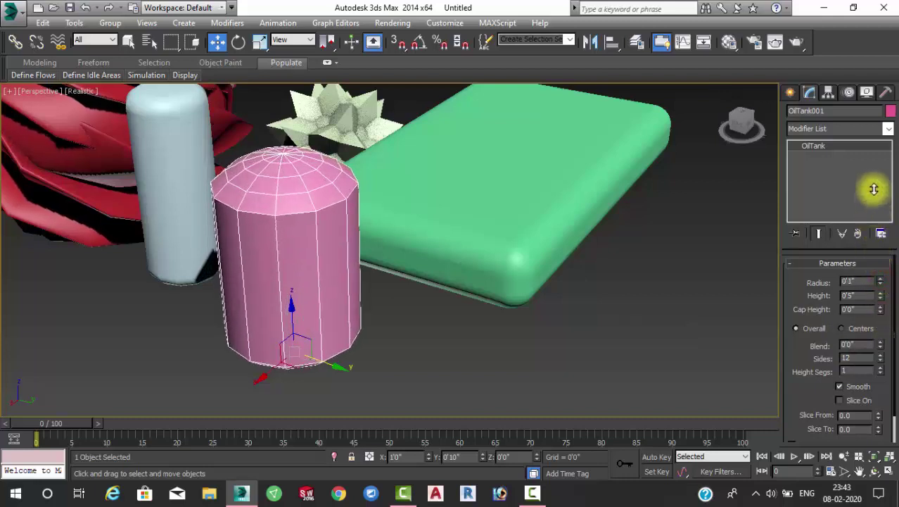
mouse_move(884, 317)
mouse_down()
mouse_move(879, 301)
mouse_move(877, 328)
mouse_move(873, 297)
mouse_move(879, 346)
mouse_move(865, 257)
mouse_move(883, 345)
mouse_up()
click(857, 330)
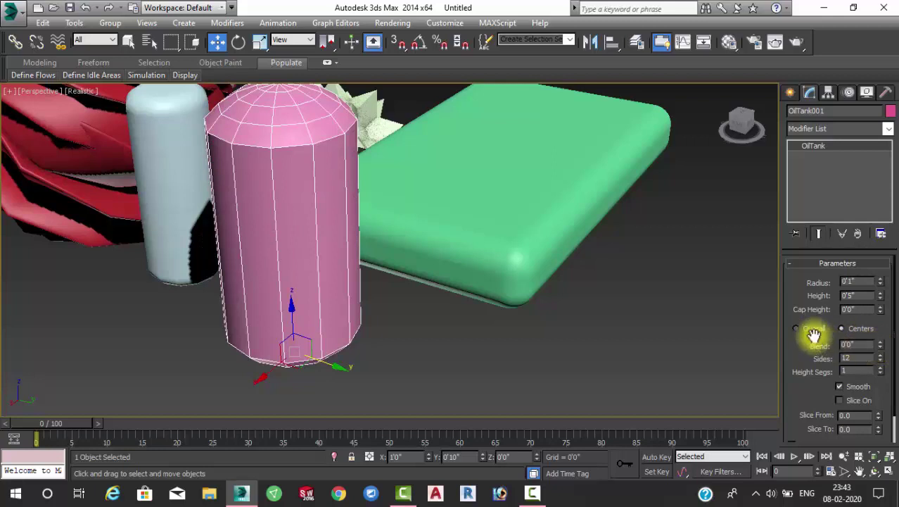
click(813, 332)
click(862, 331)
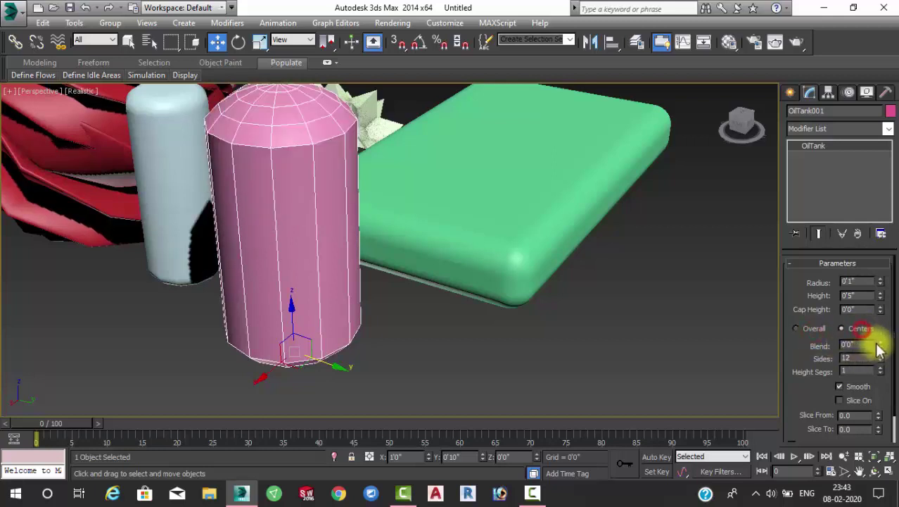
drag(884, 348, 876, 301)
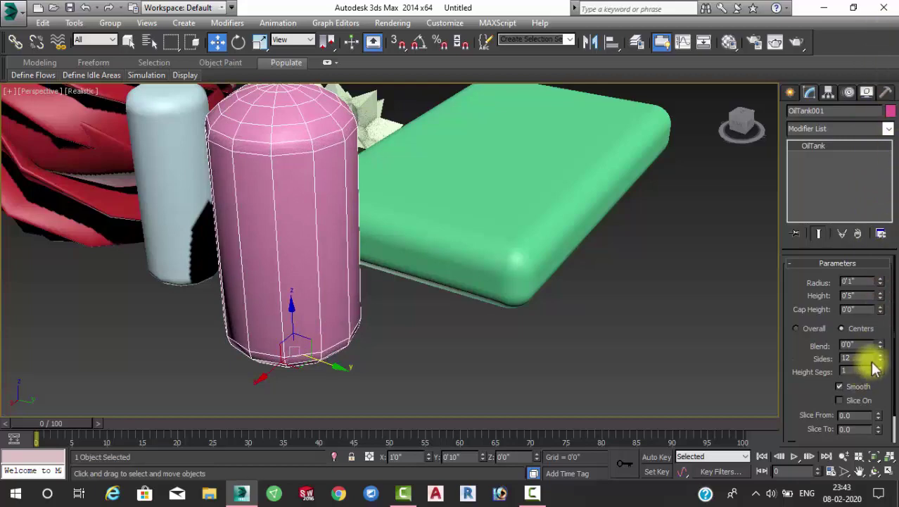
drag(883, 359, 881, 241)
Draw a tall magenta Capsule standing apart from the rose and the slab
click(506, 350)
scroll(443, 320, down, 5)
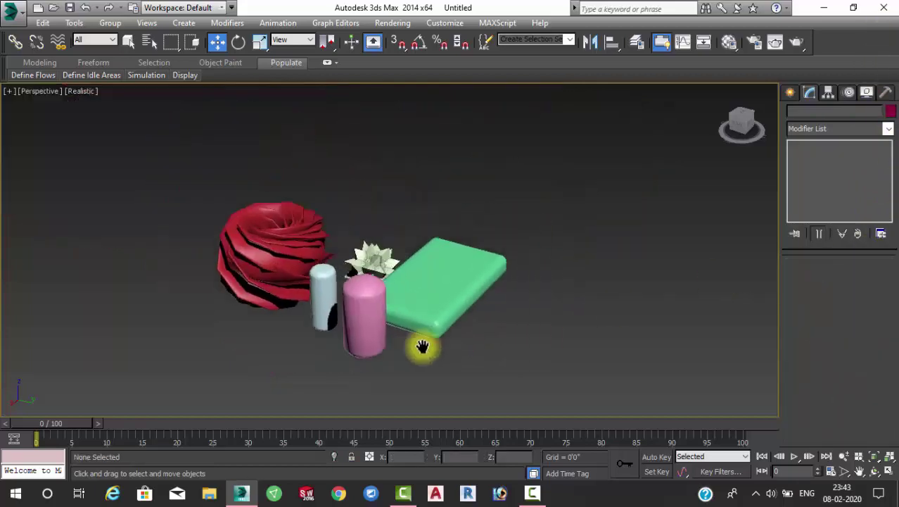
scroll(415, 337, up, 6)
scroll(409, 328, down, 2)
scroll(443, 320, down, 5)
alt+middle_drag(484, 304, 366, 303)
scroll(373, 288, up, 3)
scroll(394, 281, down, 3)
scroll(458, 282, up, 1)
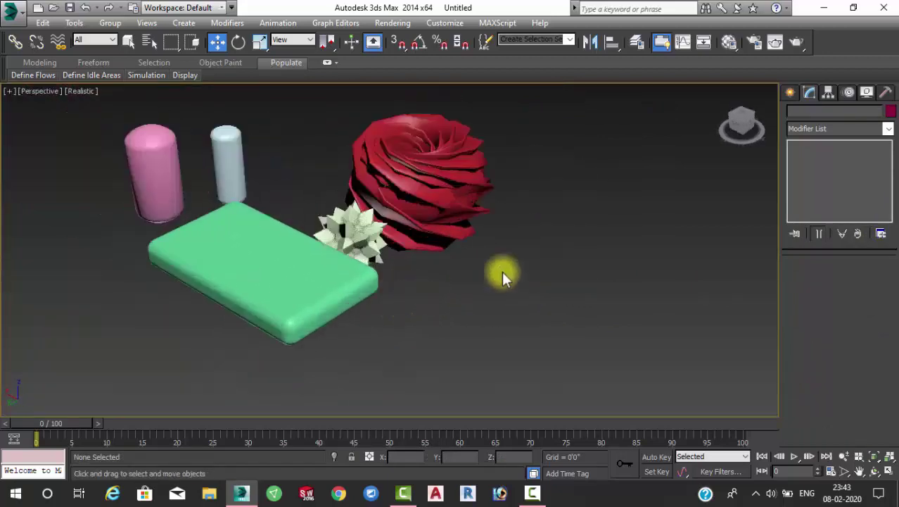
click(790, 94)
mouse_move(484, 251)
alt+middle_down()
mouse_move(539, 243)
mouse_move(554, 253)
mouse_move(452, 281)
mouse_move(489, 275)
mouse_move(457, 276)
mouse_move(493, 287)
mouse_move(485, 279)
alt+middle_up()
Check the capsule's parameters: radius 0'1" and height 1'2"
scroll(538, 255, down, 2)
scroll(459, 251, up, 3)
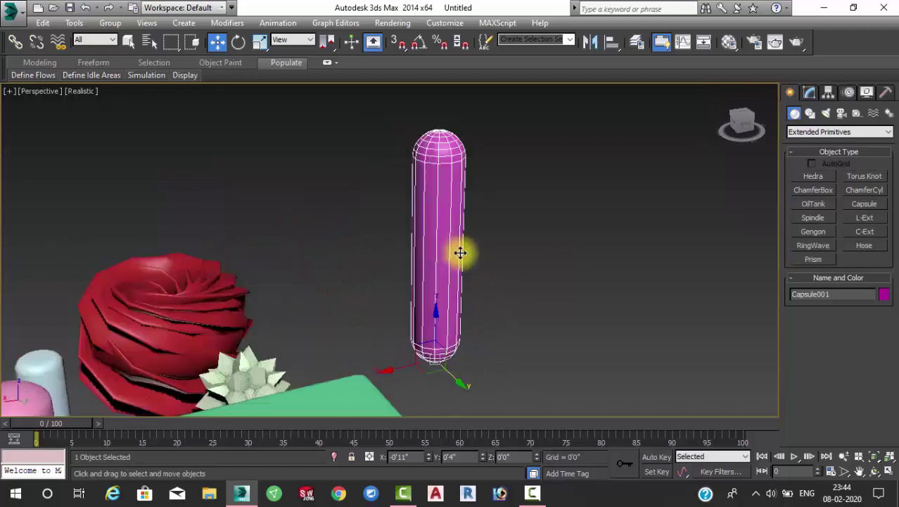
click(809, 92)
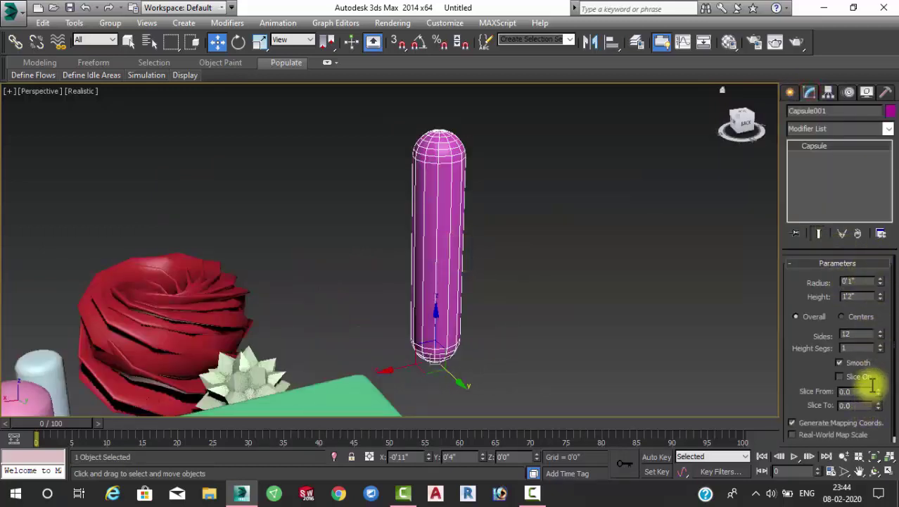
click(790, 93)
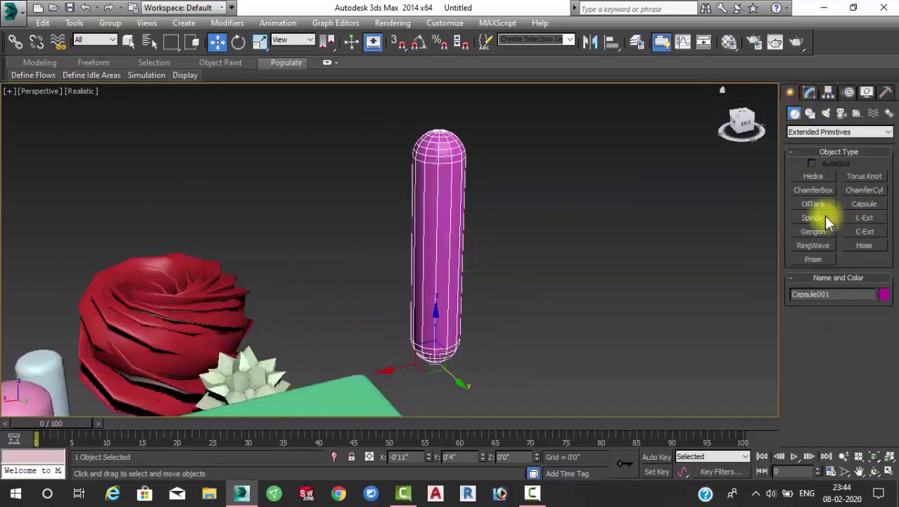
click(826, 218)
Draw a pale green Spindle next to the capsule, radius 0'2" and 0'11" tall
alt+middle_drag(553, 356, 472, 287)
drag(467, 287, 472, 301)
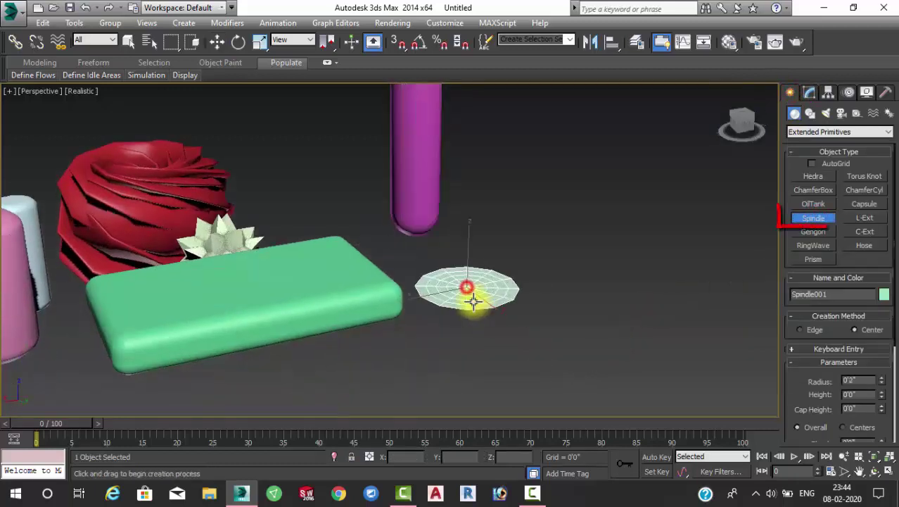
click(527, 102)
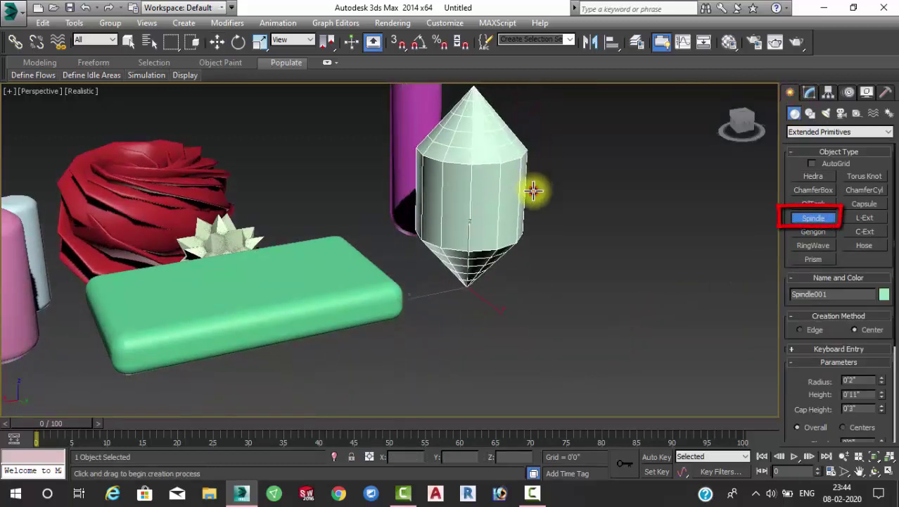
click(533, 190)
right_click(562, 195)
alt+middle_drag(562, 194, 459, 172)
Set the spindle's cap height to 0'4"
click(810, 92)
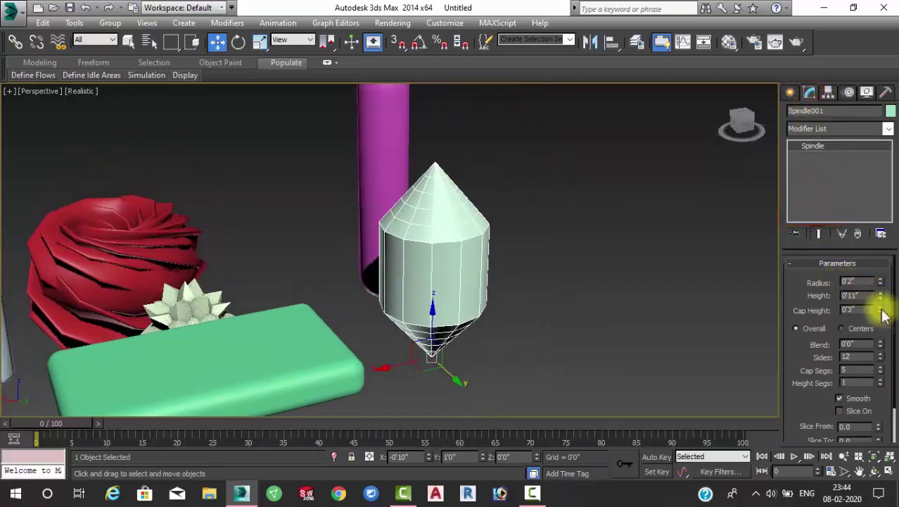
mouse_move(884, 315)
mouse_down()
mouse_move(880, 285)
mouse_move(875, 350)
mouse_move(871, 288)
mouse_up()
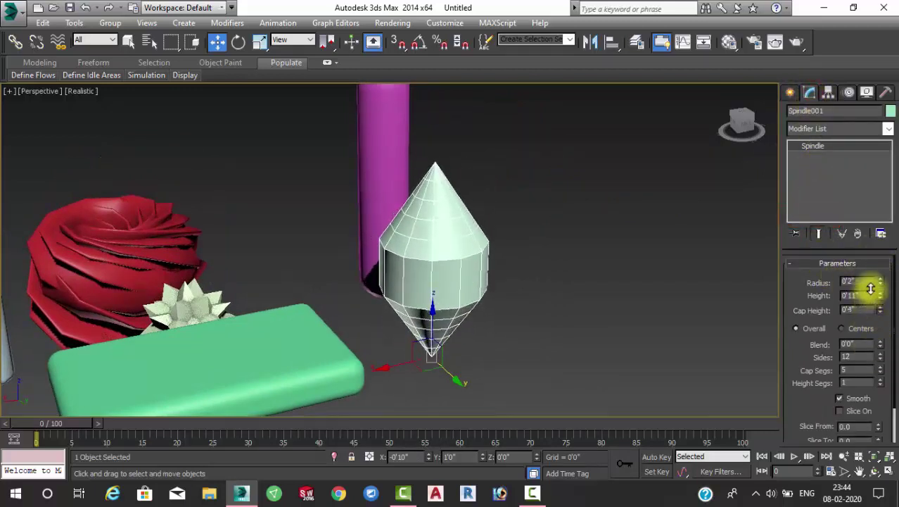
click(789, 93)
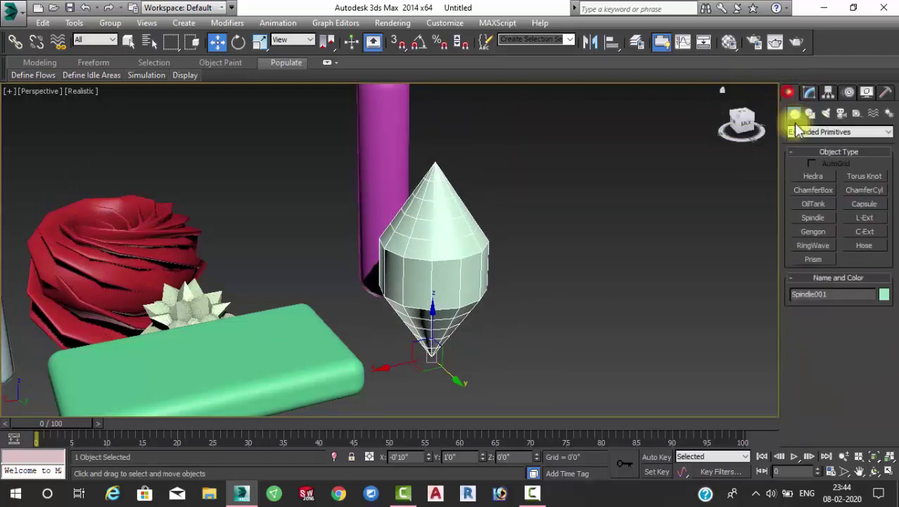
middle_drag(502, 266, 534, 197)
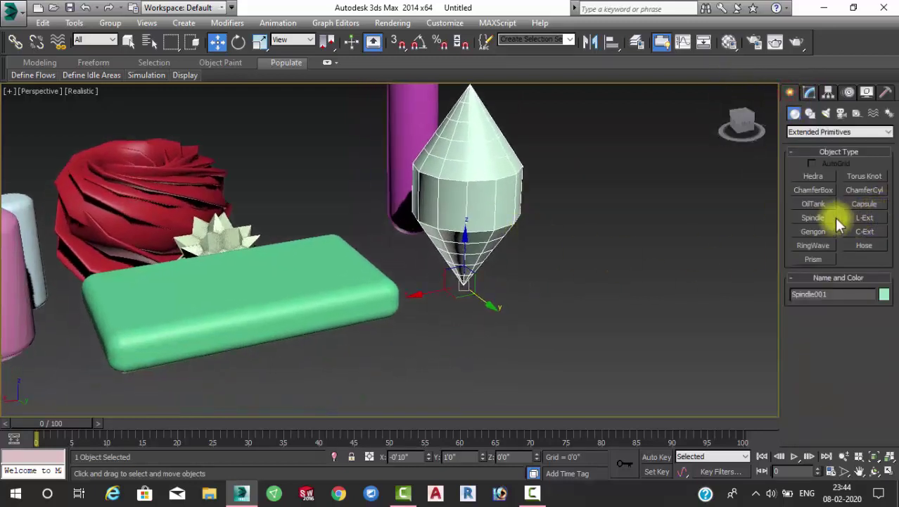
Start an L-Ext base around the objects, then cancel that first attempt
click(862, 220)
scroll(612, 249, down, 3)
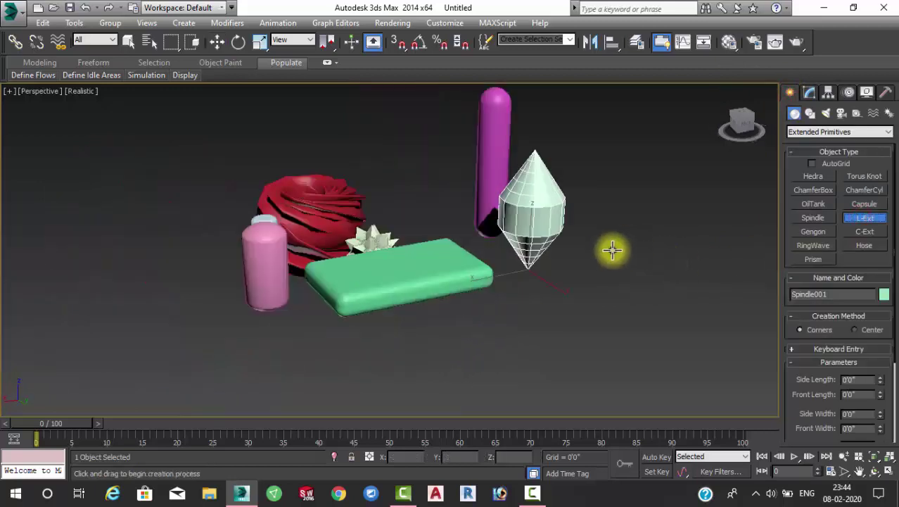
scroll(594, 255, up, 1)
middle_drag(630, 257, 531, 272)
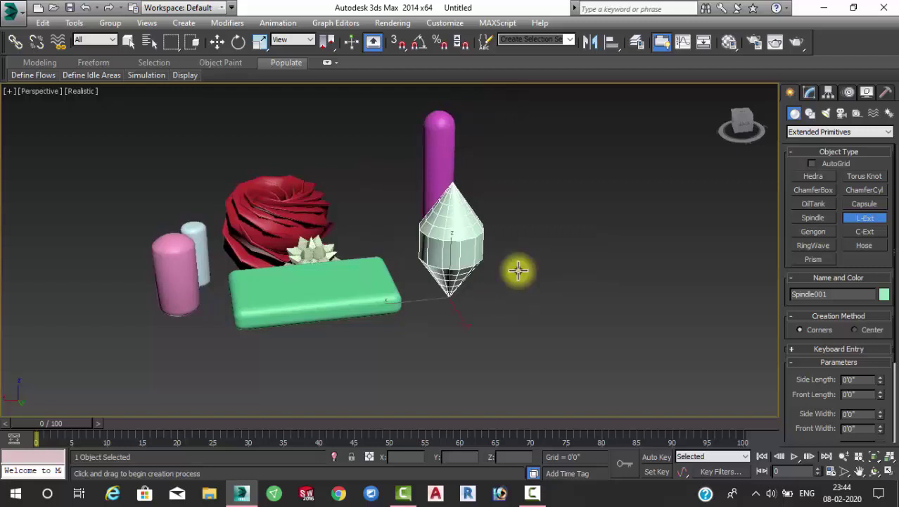
scroll(483, 266, up, 2)
scroll(483, 260, down, 2)
mouse_move(458, 277)
alt+middle_down()
mouse_move(520, 267)
mouse_move(327, 240)
alt+middle_up()
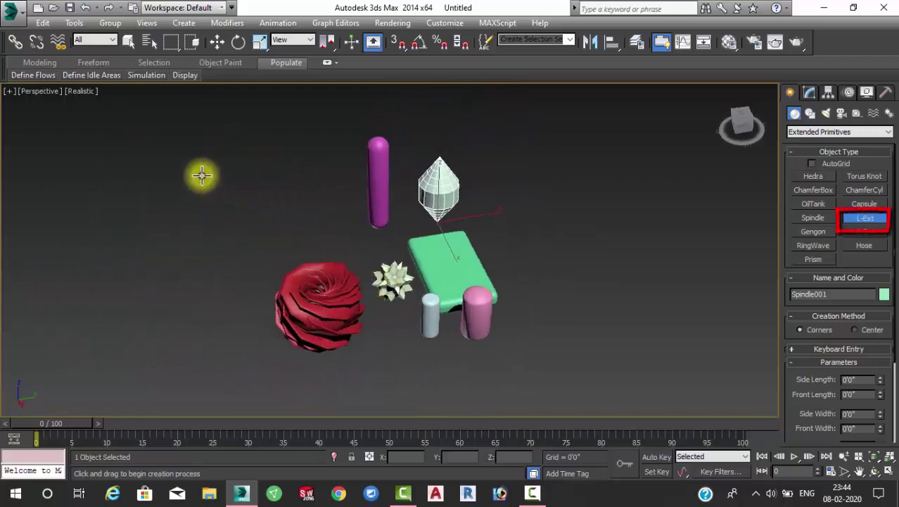
drag(202, 175, 179, 393)
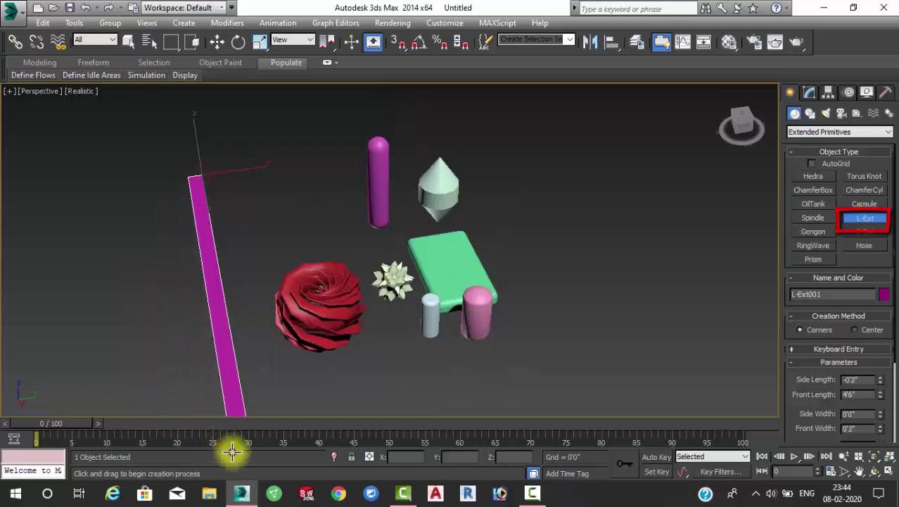
scroll(197, 337, down, 3)
scroll(200, 338, down, 2)
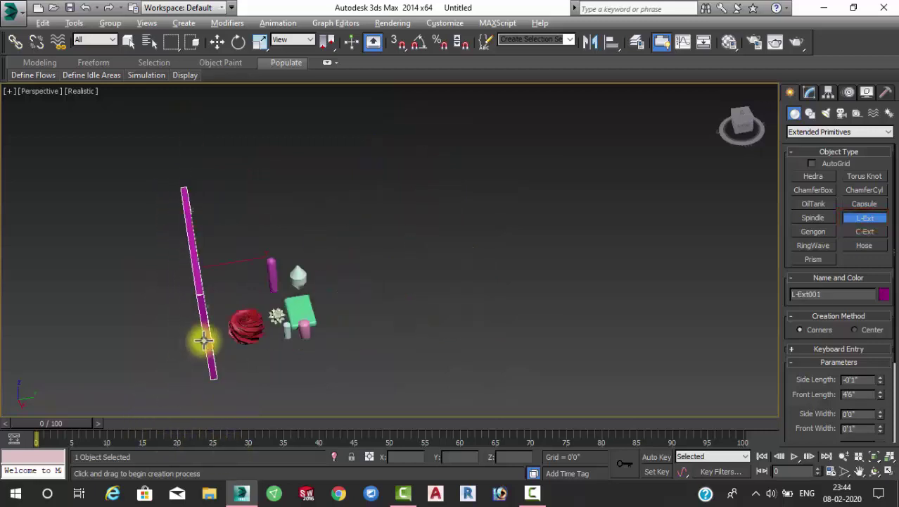
scroll(176, 331, down, 1)
right_click(184, 341)
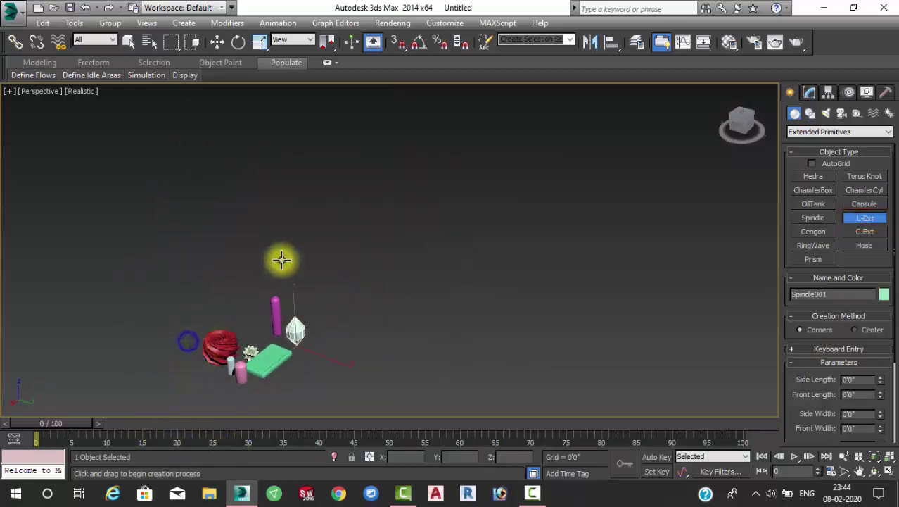
Build the red L-Ext wall around the objects with 5'8" and 7'8" arms, 0'2" wide
mouse_move(281, 255)
mouse_down()
mouse_move(252, 365)
mouse_move(177, 418)
mouse_up()
click(202, 438)
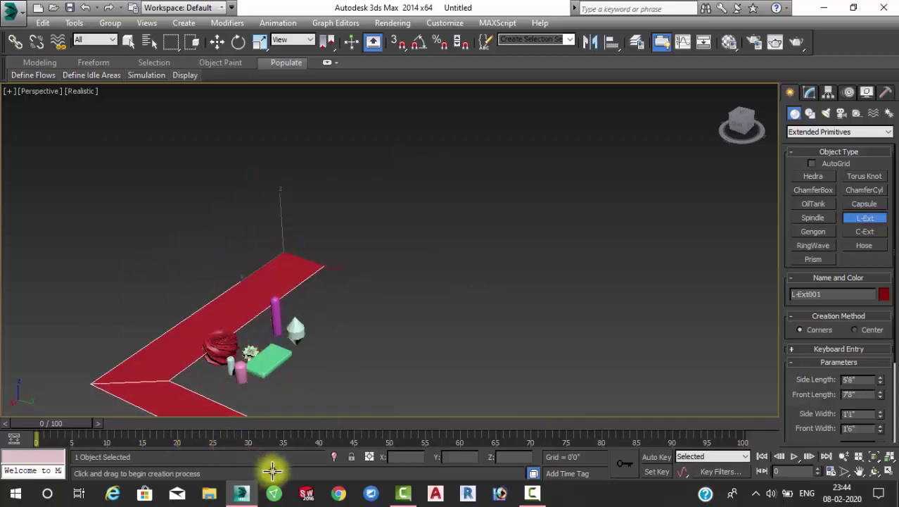
click(176, 363)
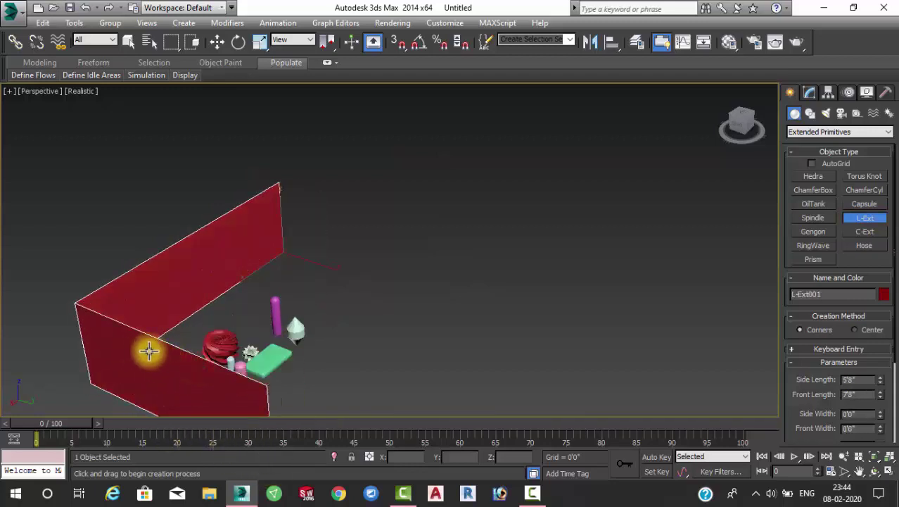
click(214, 341)
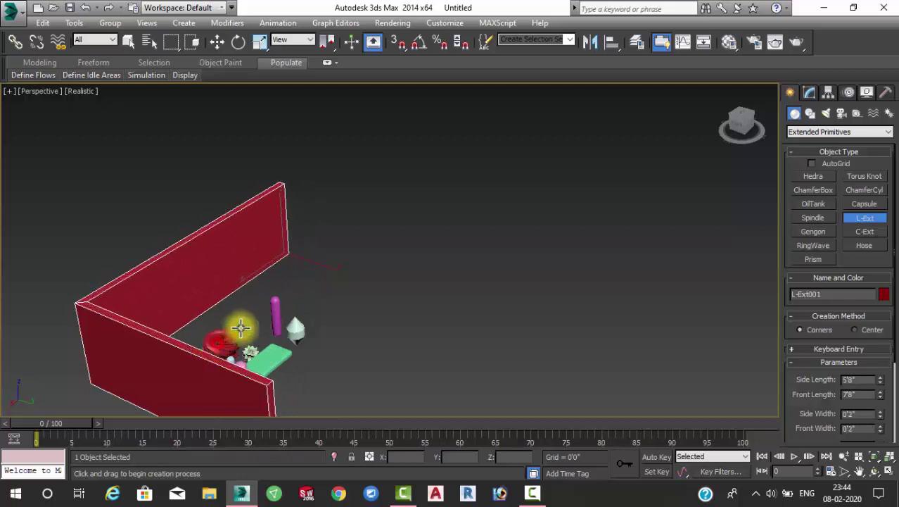
right_click(241, 322)
alt+middle_drag(337, 352, 244, 339)
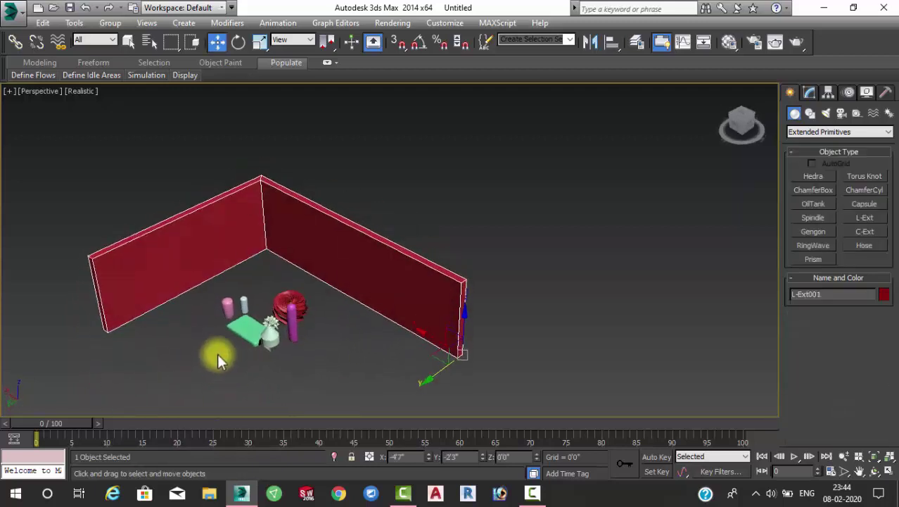
Resize L-Ext001 to side 6'4", front 8'2", side width 0'3" and height 2'9"
click(810, 92)
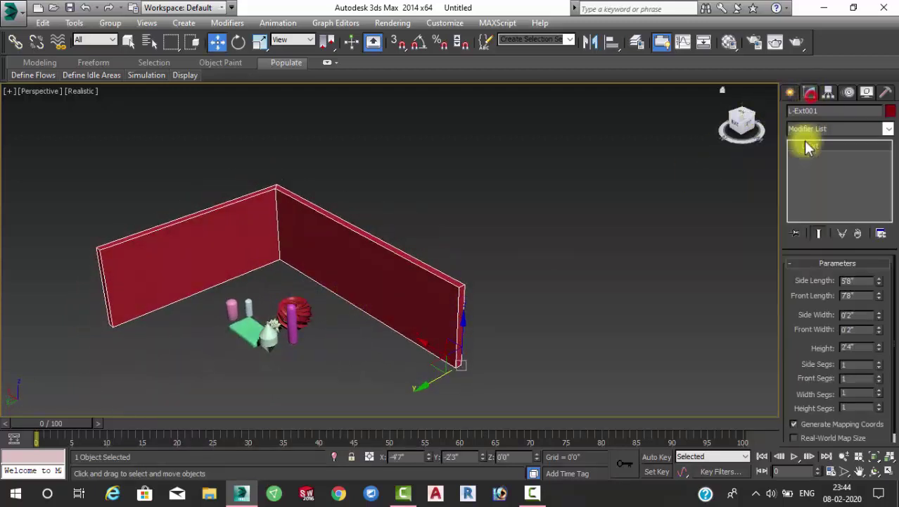
mouse_move(880, 282)
mouse_down()
mouse_move(866, 280)
mouse_move(885, 299)
mouse_move(867, 251)
mouse_move(888, 317)
mouse_move(869, 263)
mouse_move(877, 307)
mouse_move(873, 257)
mouse_move(895, 281)
mouse_move(883, 254)
mouse_move(892, 303)
mouse_move(867, 241)
mouse_move(877, 305)
mouse_move(878, 249)
mouse_move(883, 335)
mouse_move(868, 252)
mouse_move(879, 340)
mouse_up()
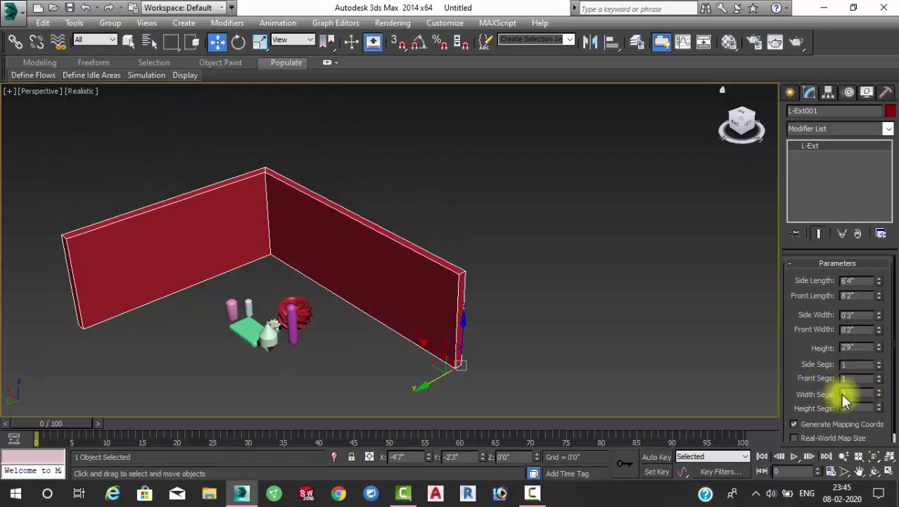
click(792, 94)
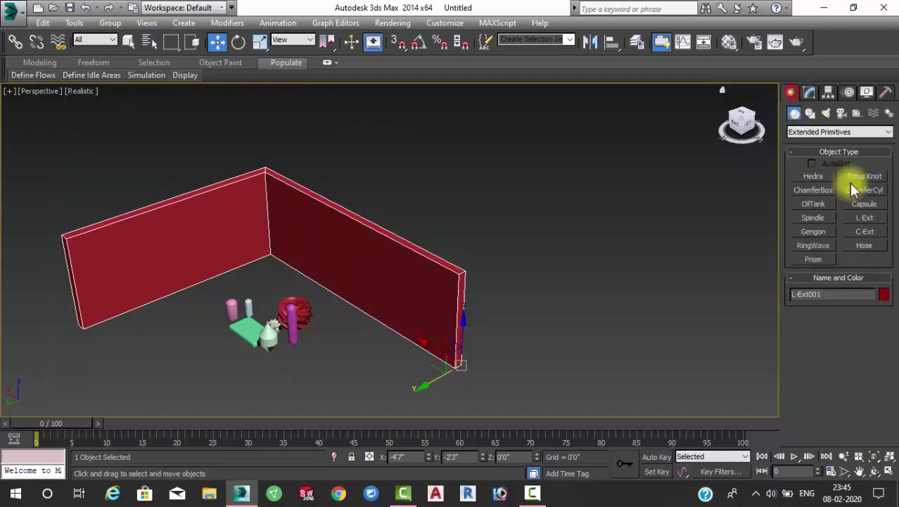
Draw a C-Ext wall beside the primitives, setting its footprint, height and width
click(864, 232)
scroll(441, 242, up, 2)
scroll(359, 288, up, 5)
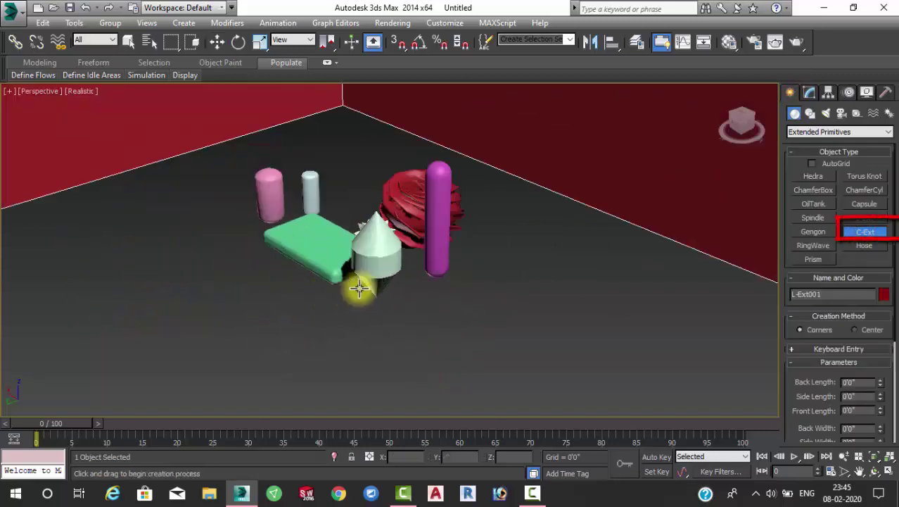
middle_drag(494, 259, 401, 207)
mouse_move(408, 207)
mouse_down()
mouse_move(468, 254)
mouse_move(542, 353)
mouse_move(427, 418)
mouse_move(401, 445)
mouse_up()
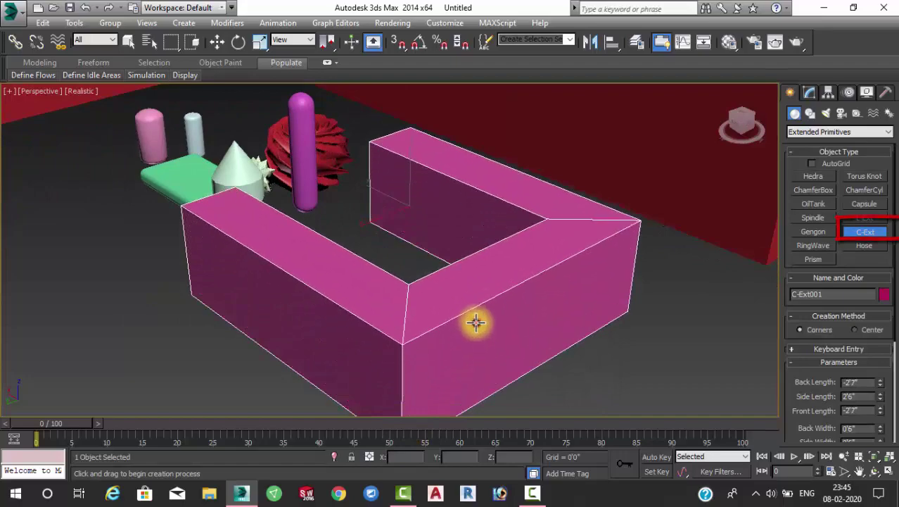
click(475, 321)
click(484, 385)
Review C-Ext001's parameters: lengths -2'7", side 2'6", widths 0'1", height 0'10"
key(w)
mouse_move(460, 338)
alt+middle_down()
mouse_move(574, 337)
mouse_move(499, 350)
mouse_move(474, 342)
mouse_move(538, 336)
mouse_move(407, 291)
mouse_move(453, 233)
mouse_move(550, 271)
alt+middle_up()
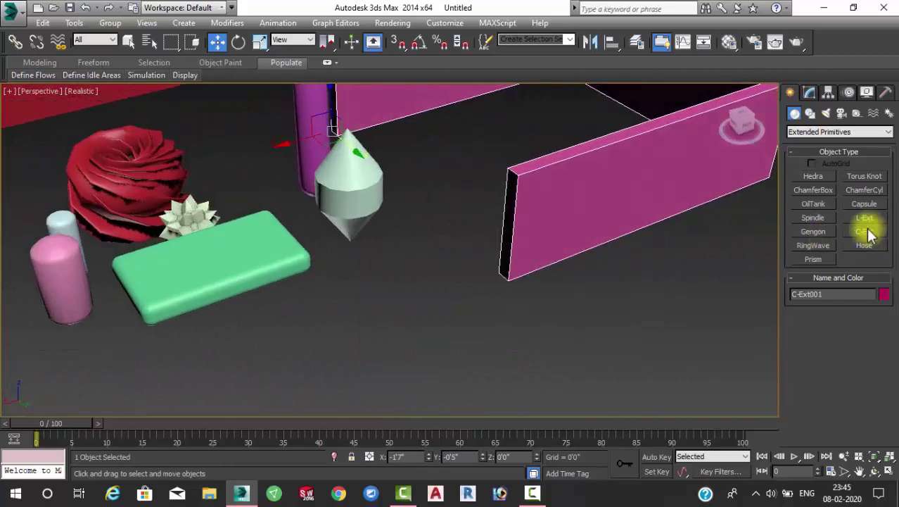
click(811, 92)
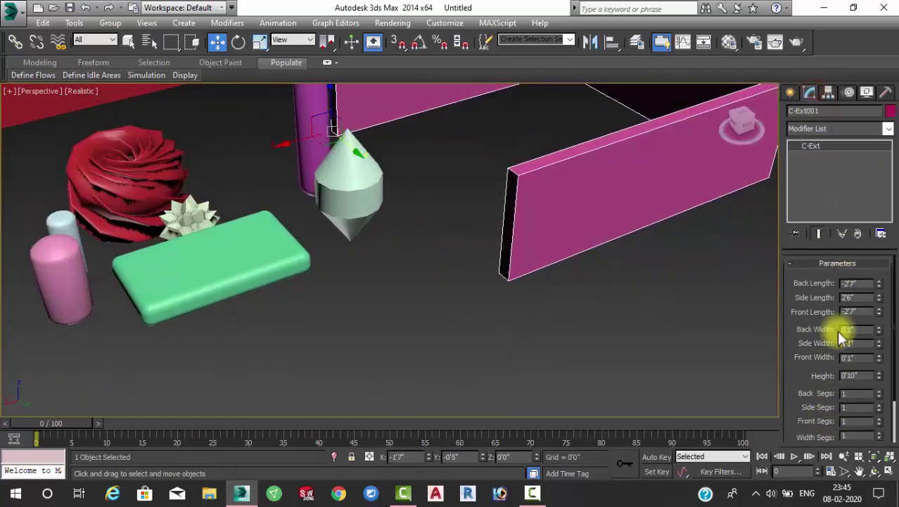
click(787, 93)
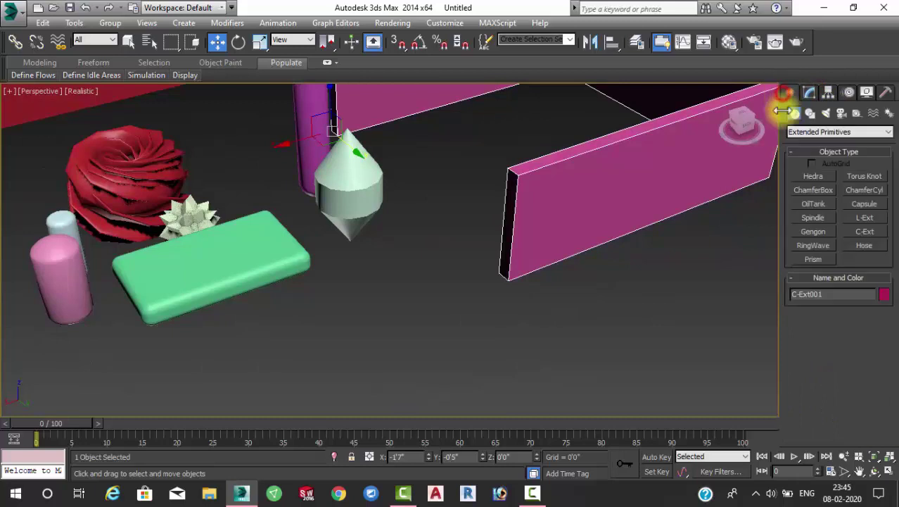
Draw a Gengon in front of the walls with a thin height and rounded corners
click(816, 234)
middle_drag(490, 316, 491, 298)
drag(390, 292, 445, 358)
click(456, 347)
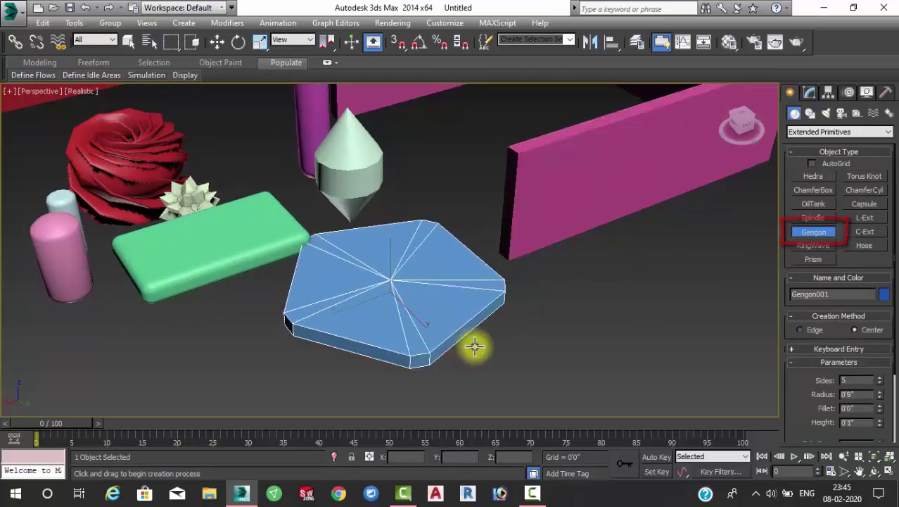
click(476, 349)
key(w)
mouse_move(475, 320)
alt+middle_down()
mouse_move(537, 311)
mouse_move(485, 325)
alt+middle_up()
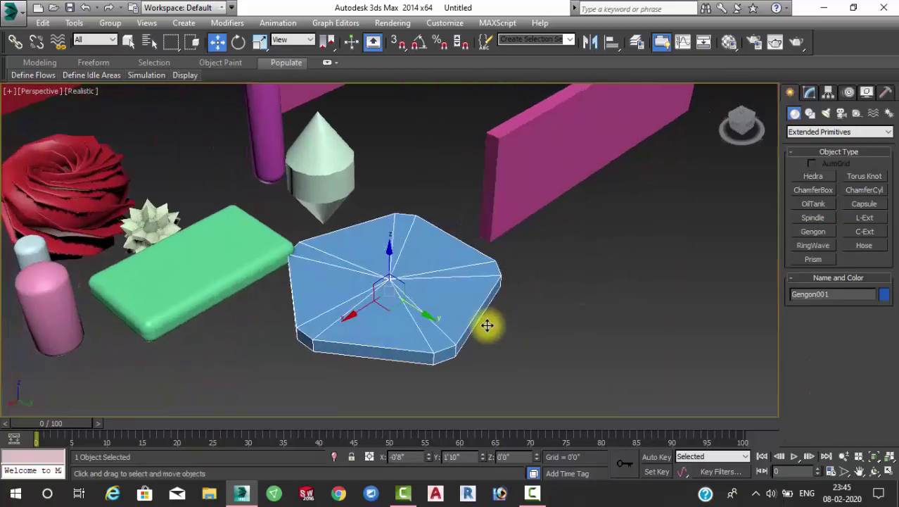
Keep Gengon001 at 5 sides with height 0'1", then deselect it
click(809, 92)
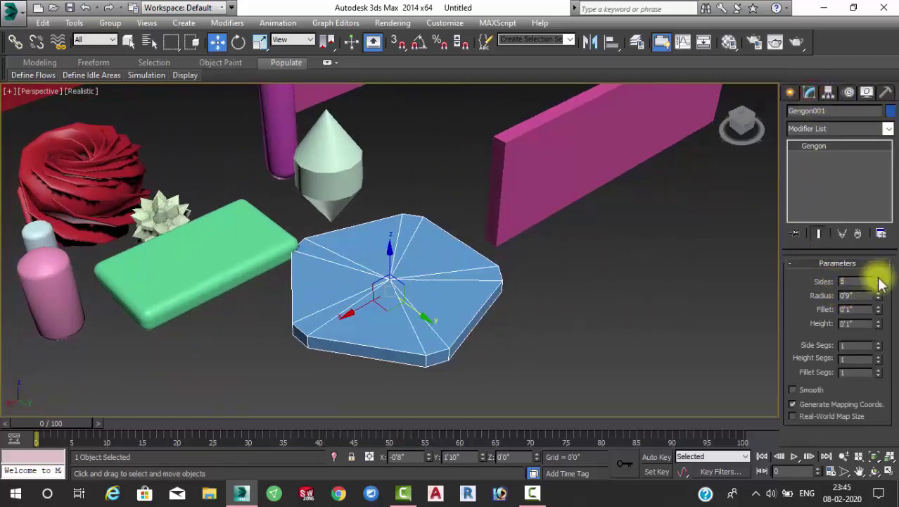
mouse_move(879, 282)
mouse_down()
mouse_move(859, 216)
mouse_move(883, 304)
mouse_move(869, 232)
mouse_move(877, 321)
mouse_up()
click(668, 303)
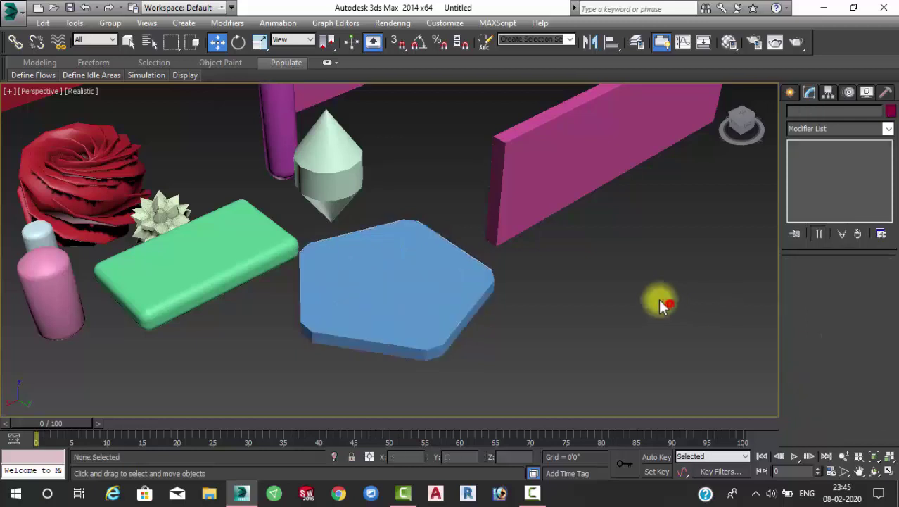
click(791, 95)
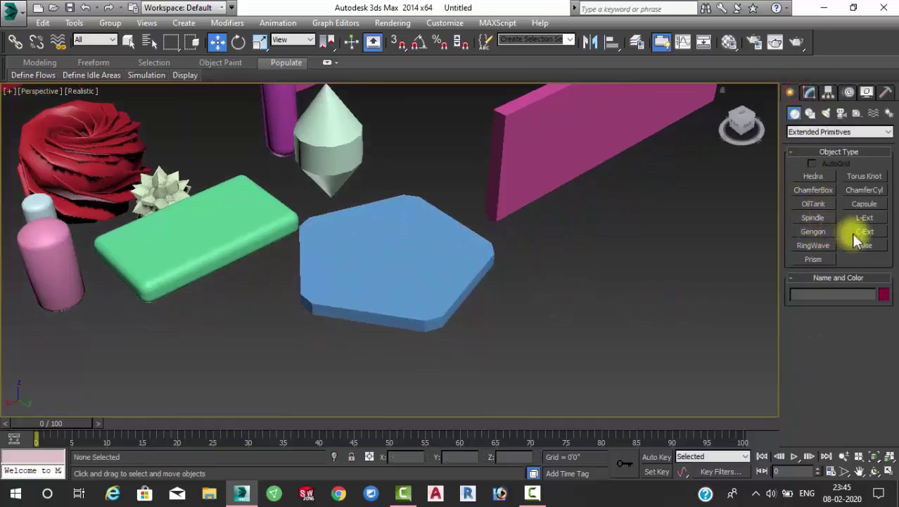
Draw a light-blue RingWave to the right of the gengon
click(809, 244)
middle_drag(624, 264, 545, 209)
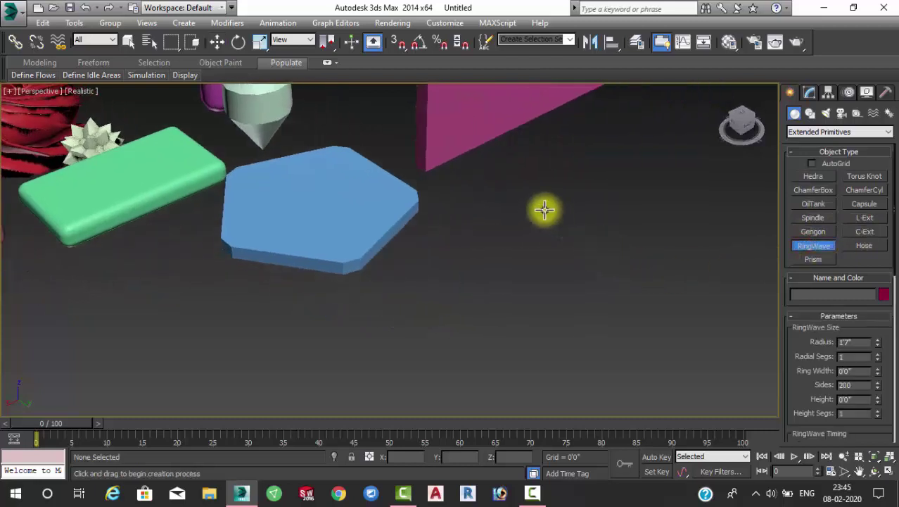
drag(545, 209, 607, 269)
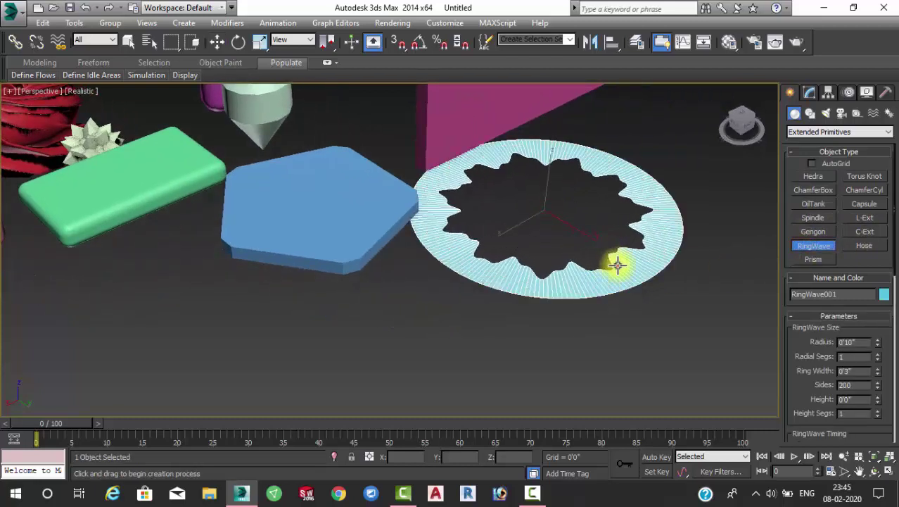
click(610, 232)
key(w)
middle_drag(602, 221, 596, 251)
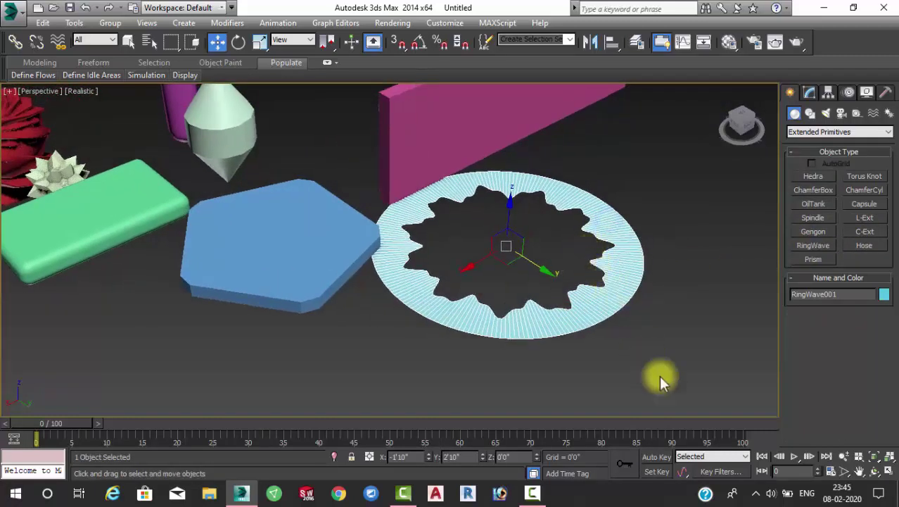
Preview the RingWave animation, rewind to frame 0 and deselect it
click(793, 459)
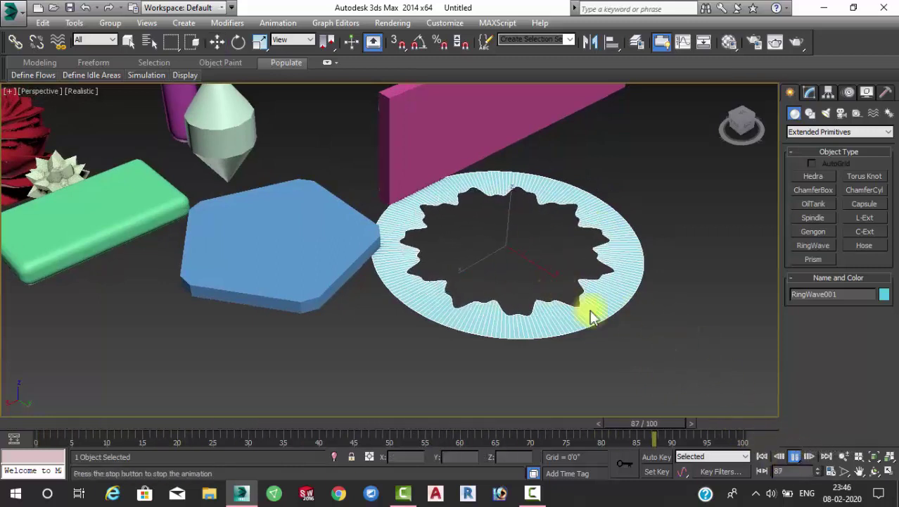
click(795, 458)
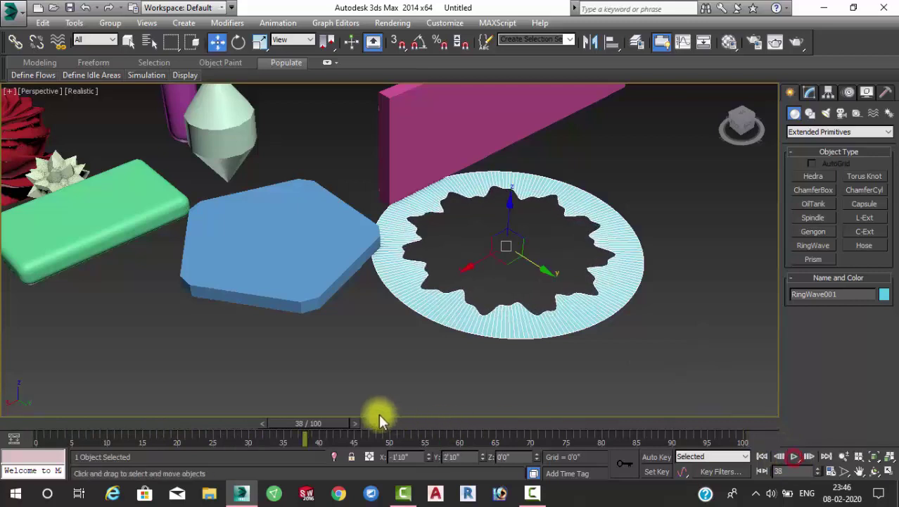
drag(330, 422, 42, 408)
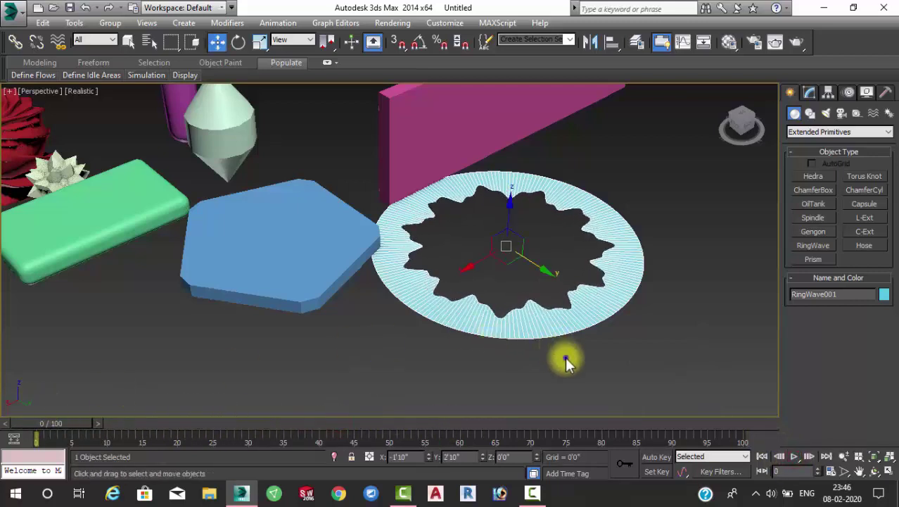
click(480, 297)
Reframe the view and reselect RingWave001
mouse_move(538, 361)
middle_down()
mouse_move(496, 380)
mouse_move(485, 373)
middle_up()
scroll(480, 372, up, 2)
scroll(479, 372, down, 2)
mouse_move(395, 287)
middle_down()
mouse_move(471, 295)
mouse_move(489, 285)
middle_up()
scroll(472, 298, down, 3)
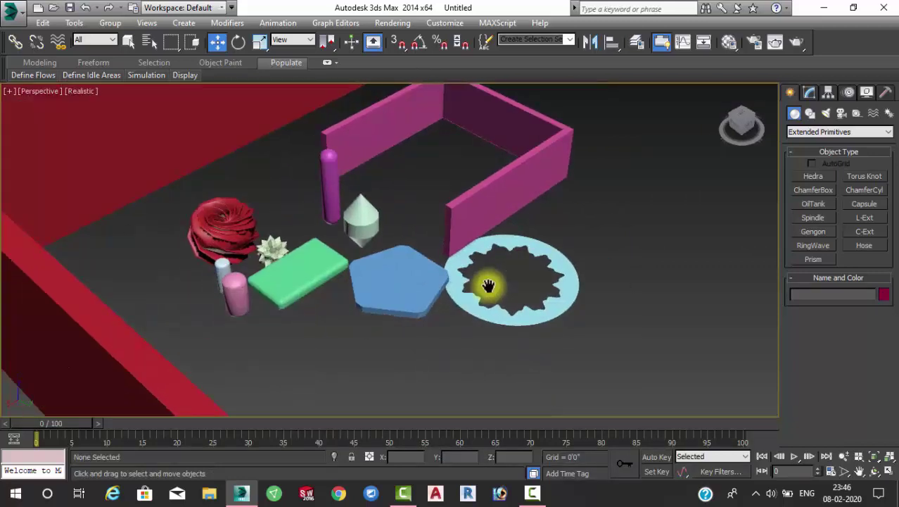
scroll(489, 285, up, 3)
click(591, 334)
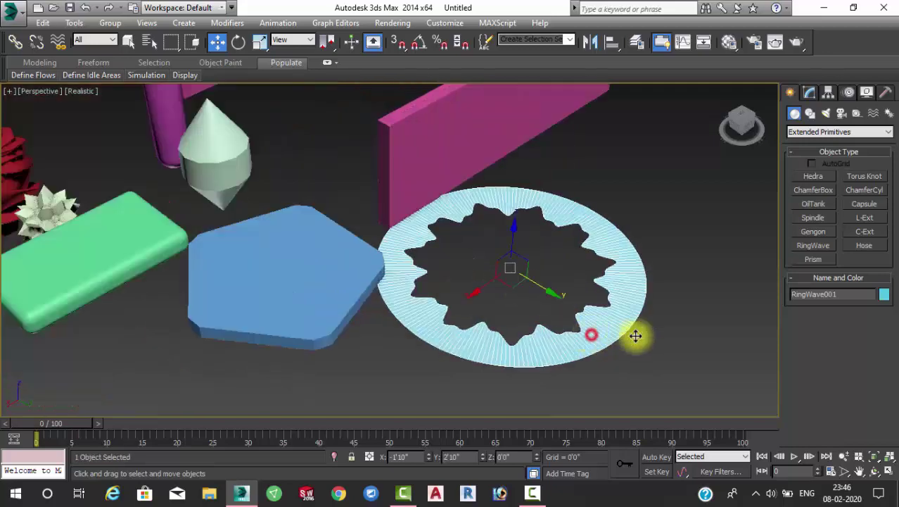
Set RingWave001's radius to 0'9", Radial Segs 2 and ring width 0'2"
click(810, 93)
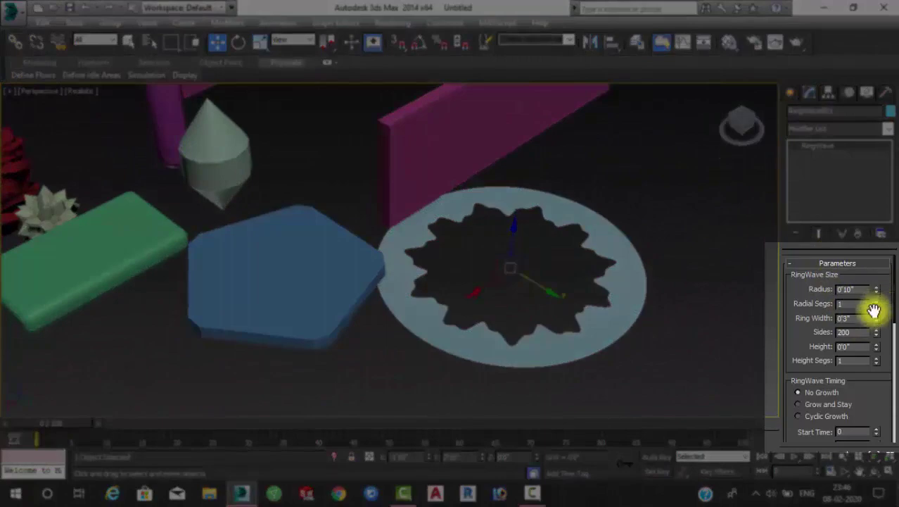
drag(869, 363, 869, 309)
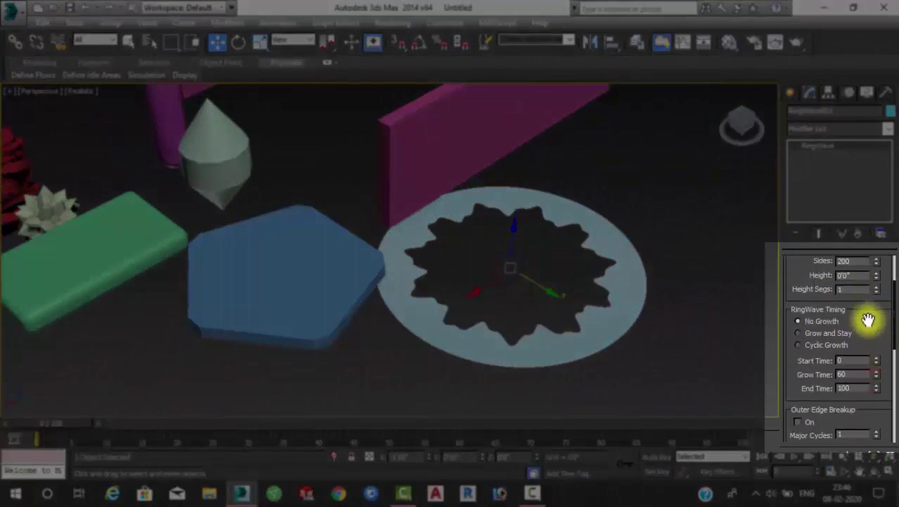
drag(870, 368, 869, 374)
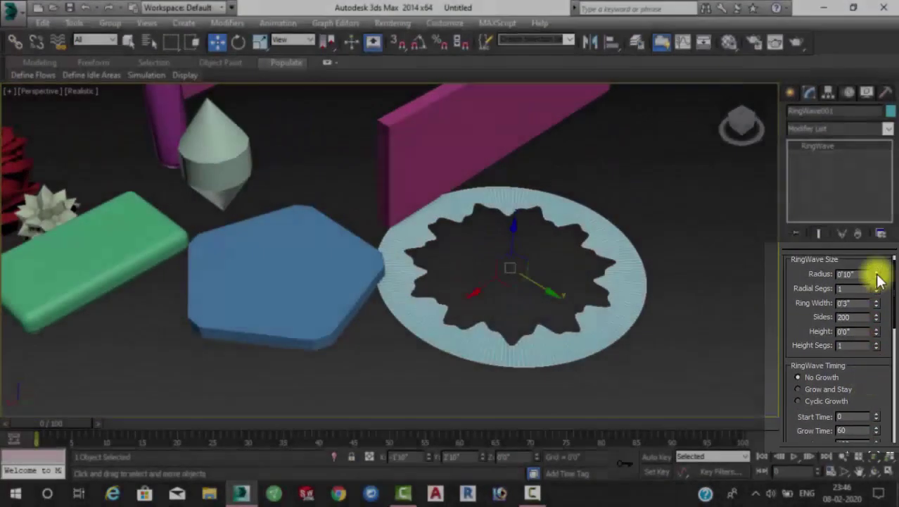
drag(877, 275, 873, 284)
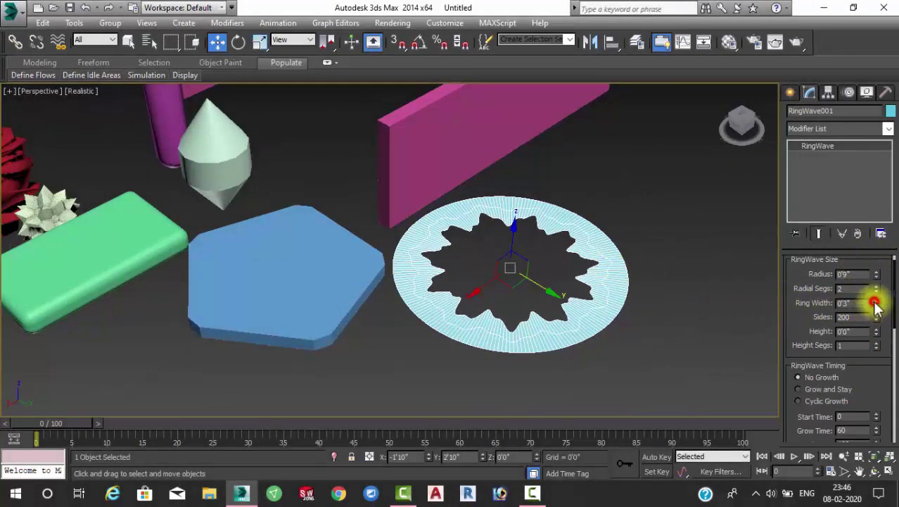
mouse_move(874, 303)
mouse_down()
mouse_move(877, 271)
mouse_move(877, 313)
mouse_move(653, 498)
mouse_up()
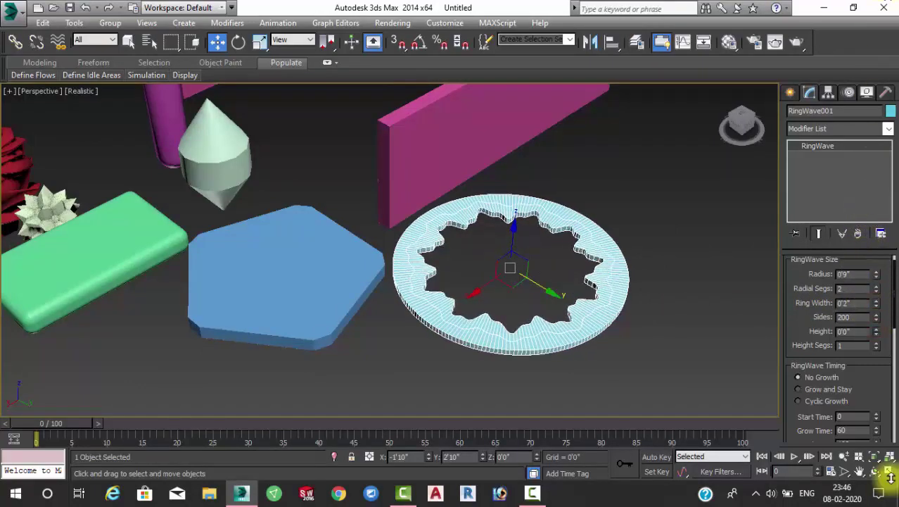
mouse_move(607, 344)
alt+middle_down()
mouse_move(566, 266)
mouse_move(591, 289)
alt+middle_up()
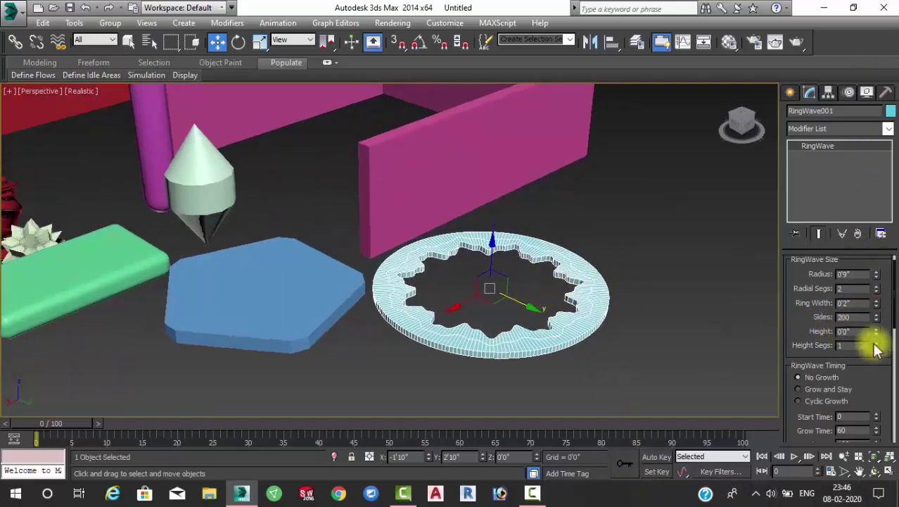
Choose Grow and Stay timing and play the animation to watch the ring expand
click(793, 457)
click(818, 392)
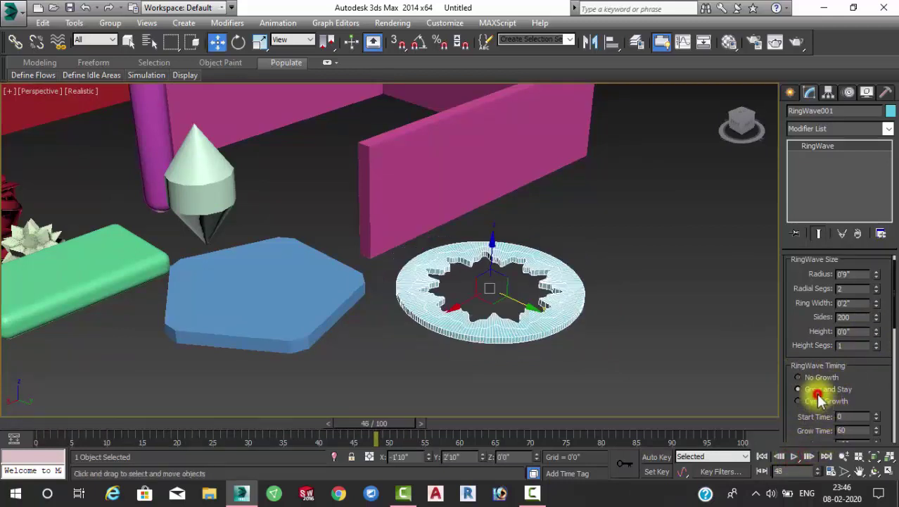
click(795, 457)
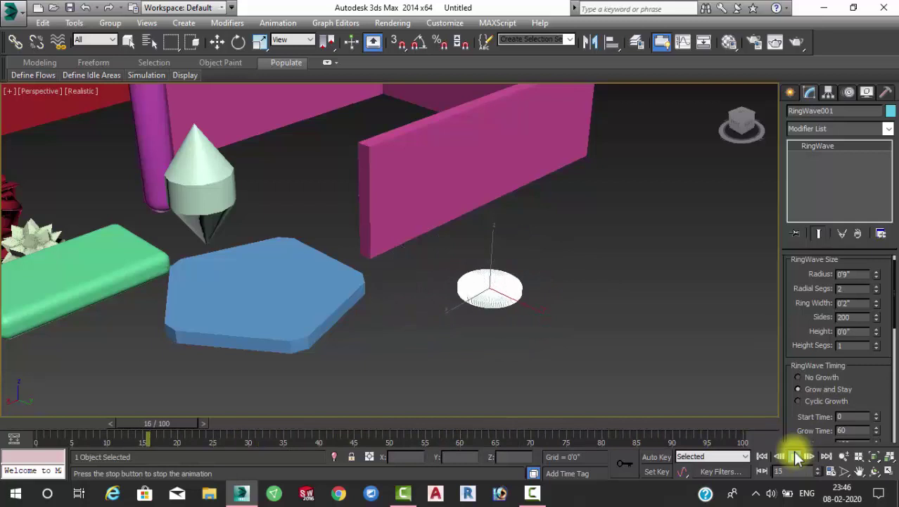
click(795, 456)
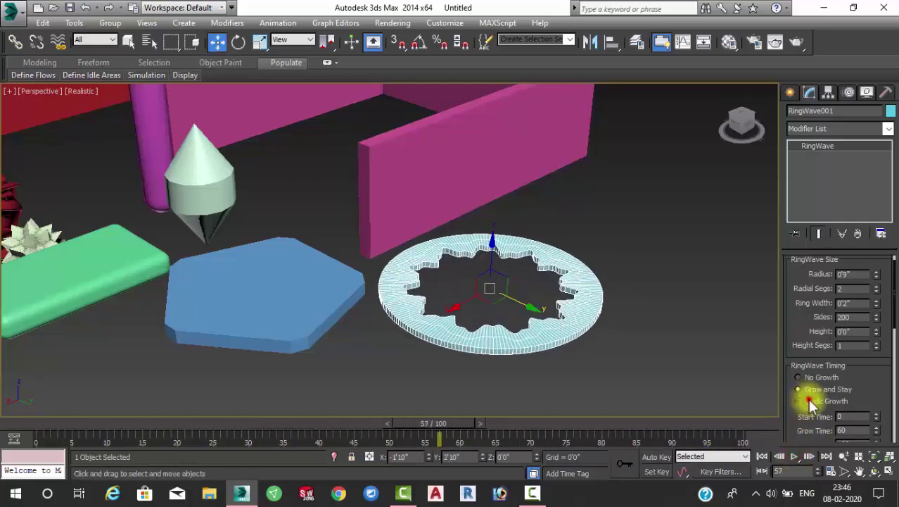
Try Cyclic Growth timing on the ring and preview it in playback
click(807, 401)
click(794, 456)
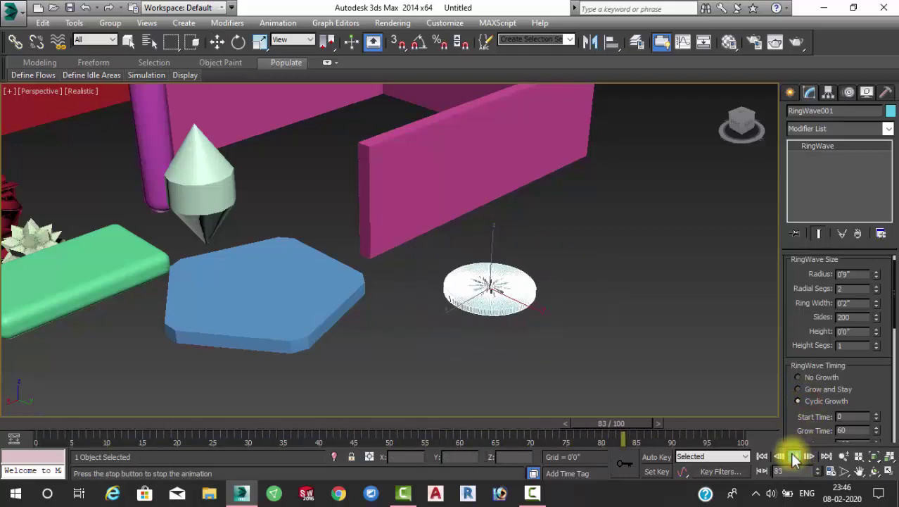
click(792, 456)
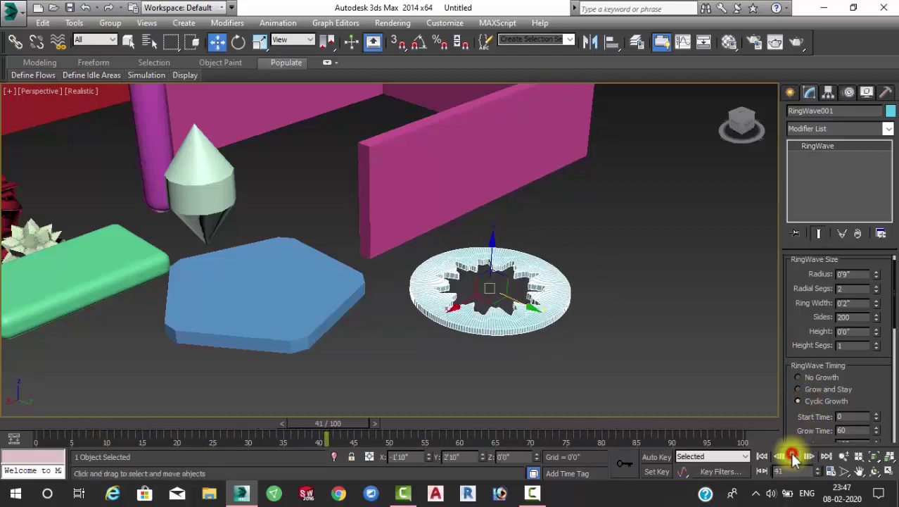
Set the RingWave Grow Time to 20 and play to check the faster growth
drag(867, 387, 871, 266)
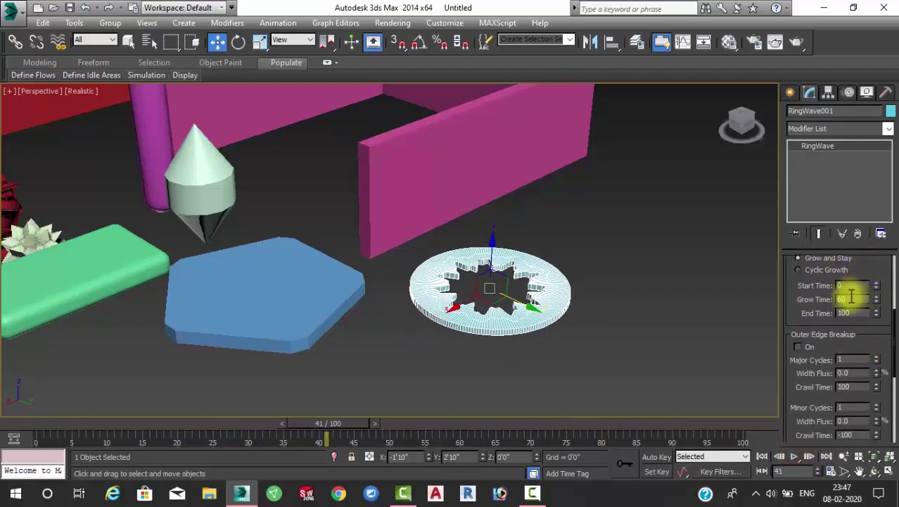
drag(852, 298, 810, 299)
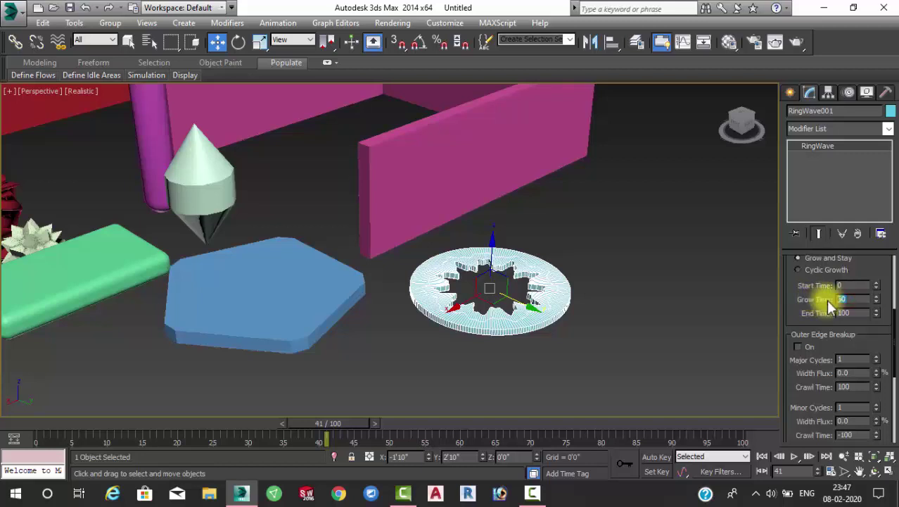
click(795, 457)
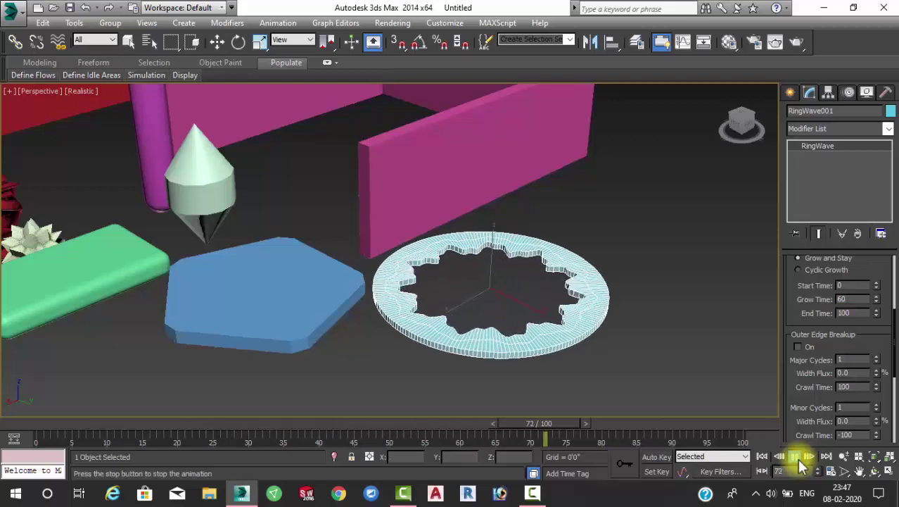
click(795, 456)
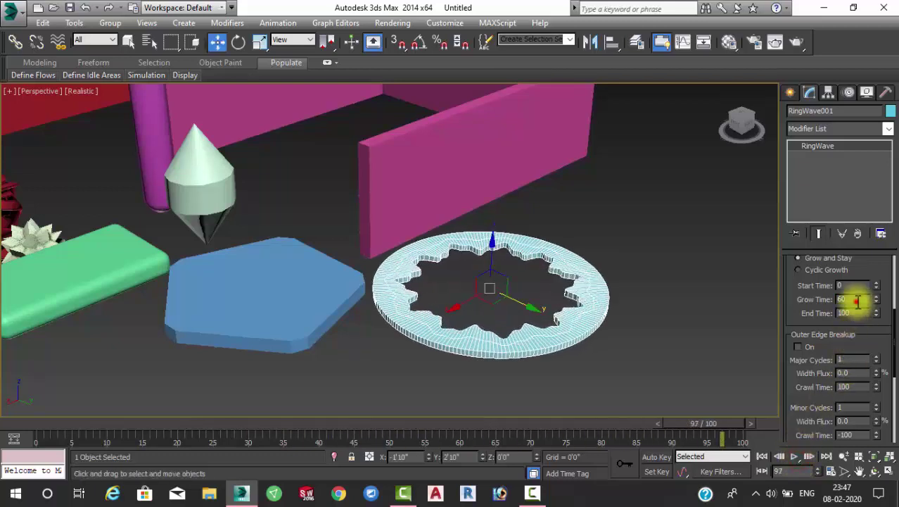
drag(857, 301, 817, 299)
text(100)
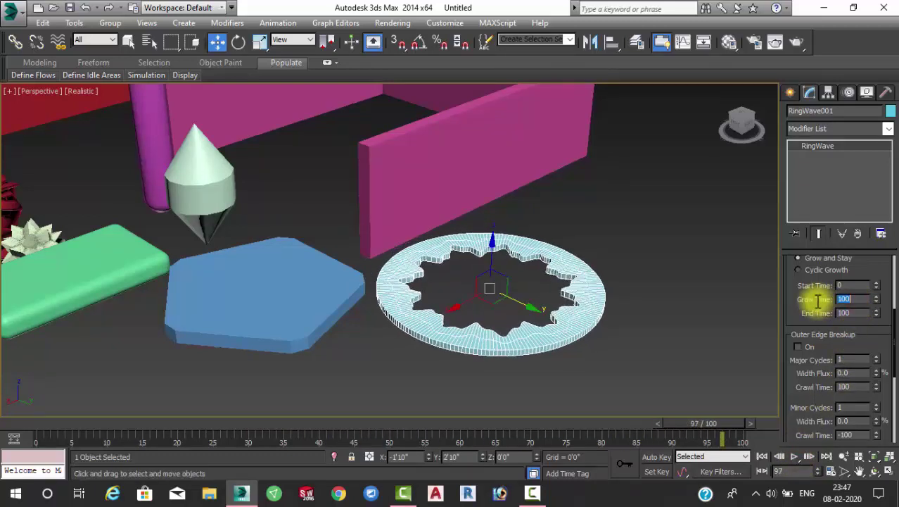
click(795, 457)
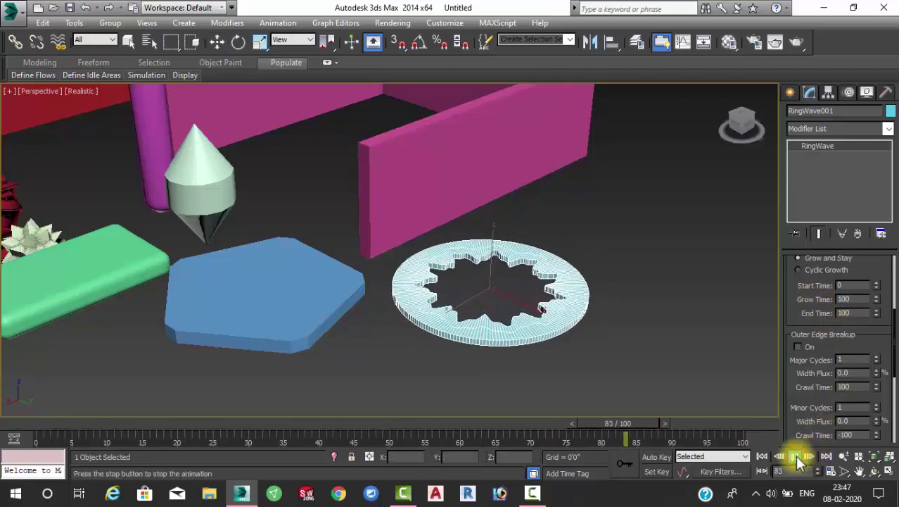
click(795, 457)
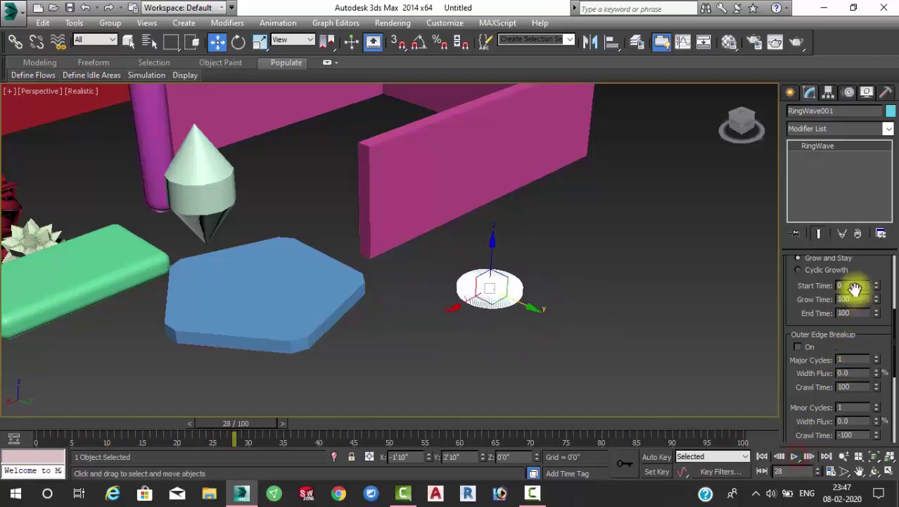
text(20)
key(Return)
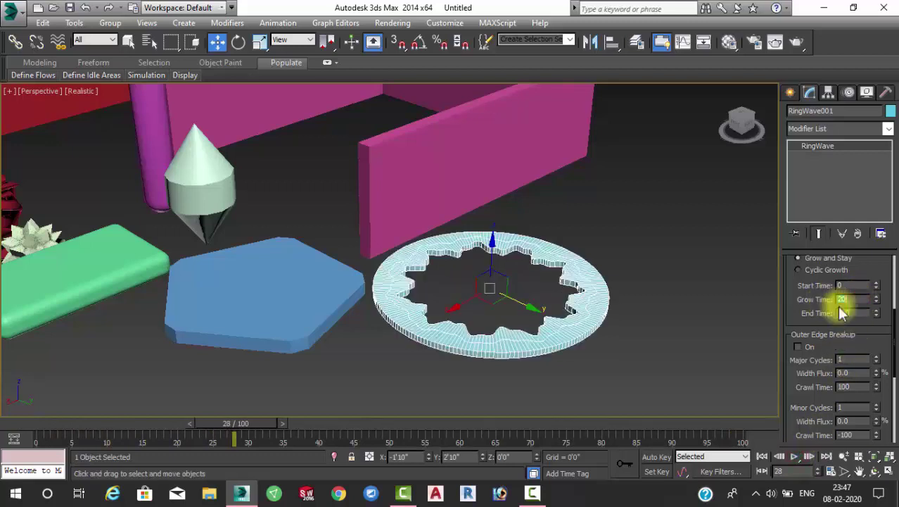
click(795, 457)
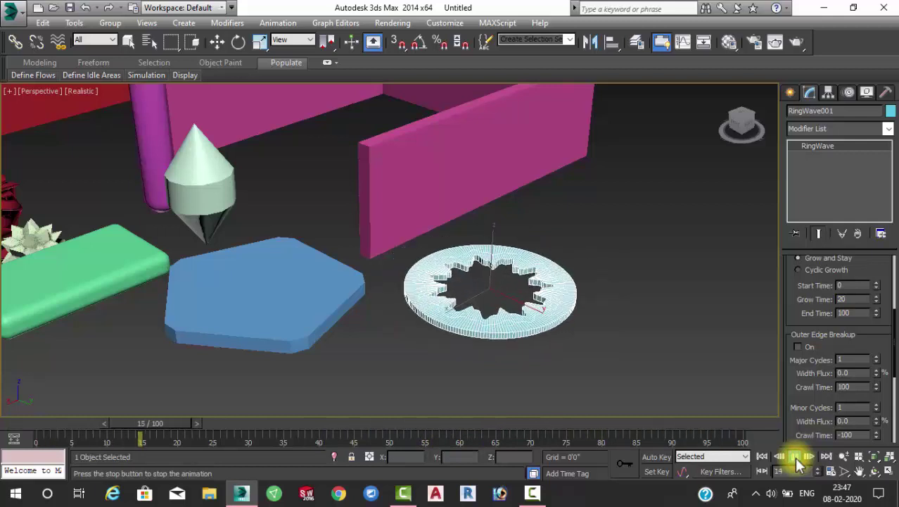
Enable Outer Edge Breakup with 5 major cycles, width flux 43.44 and crawl time 20
click(796, 457)
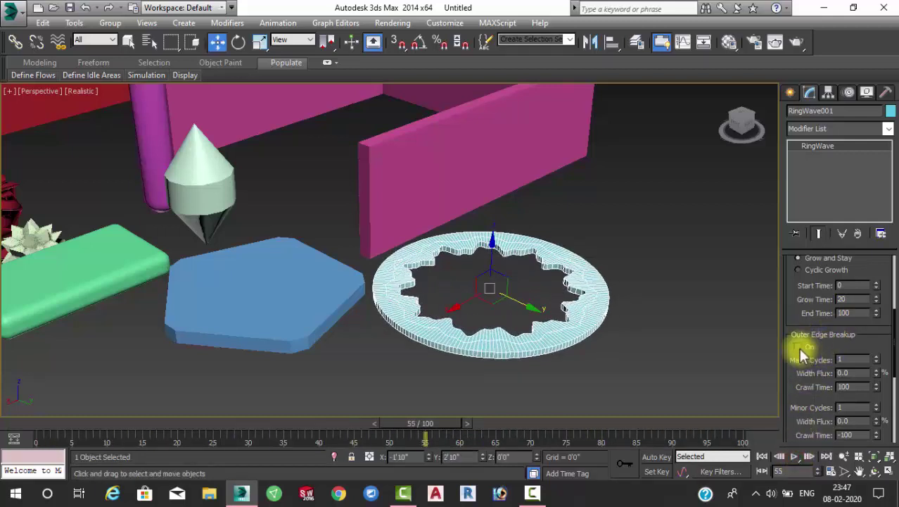
click(799, 348)
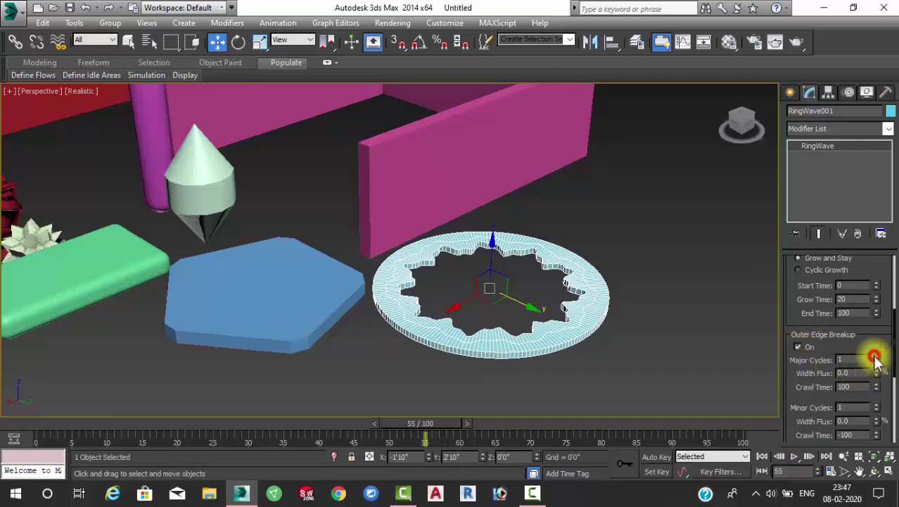
drag(869, 329, 868, 214)
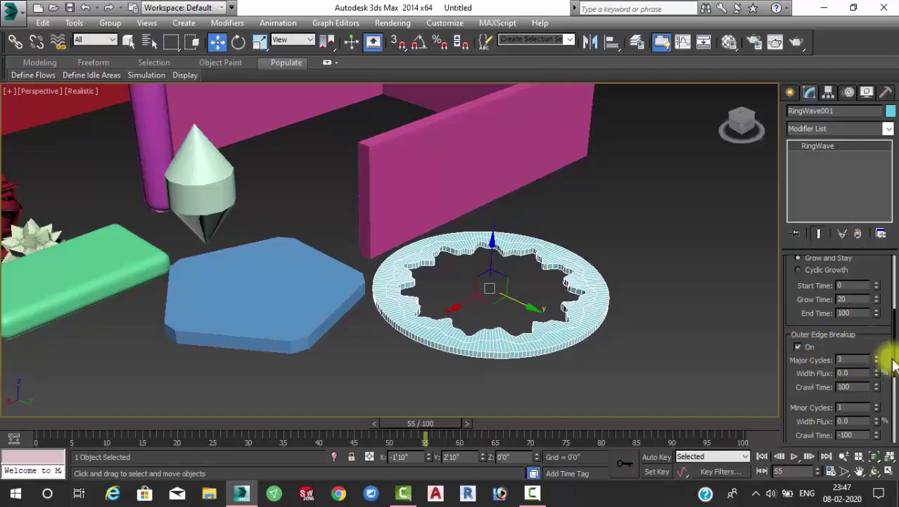
double_click(847, 362)
text(5)
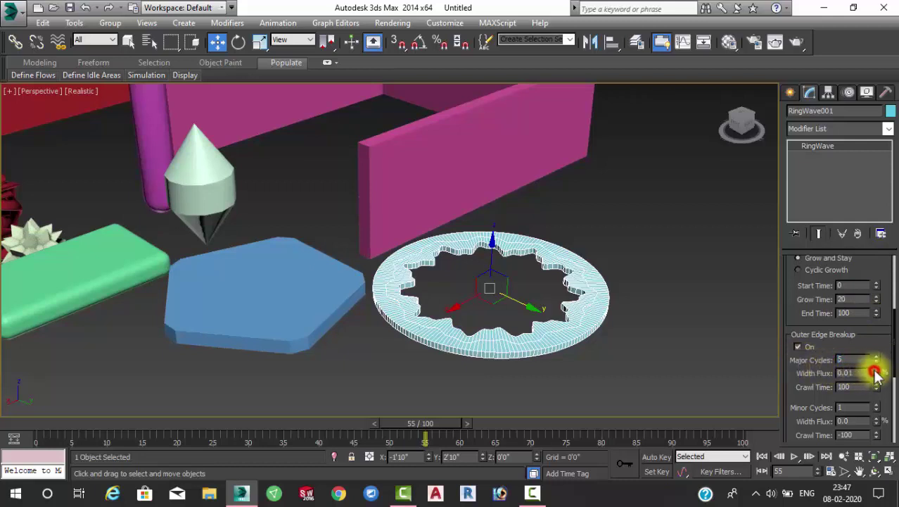
mouse_move(876, 375)
mouse_down()
mouse_move(895, 149)
mouse_move(894, 496)
mouse_up()
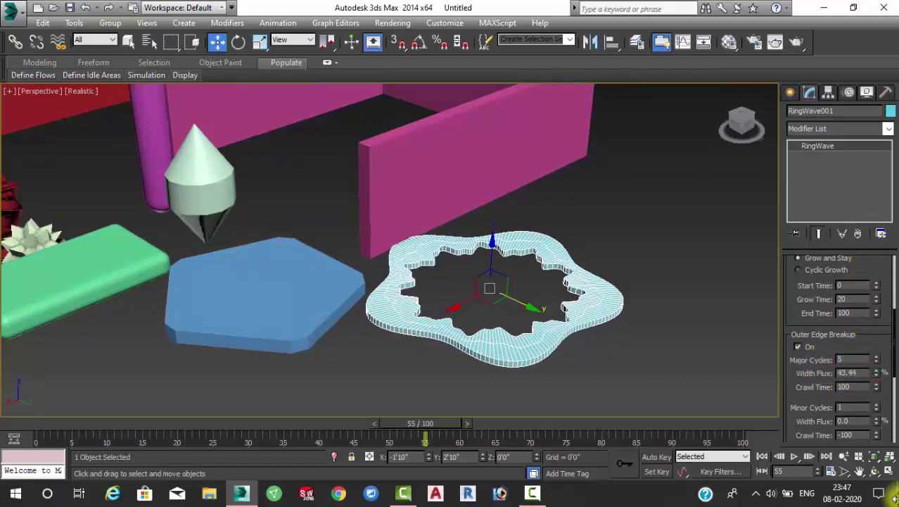
click(791, 455)
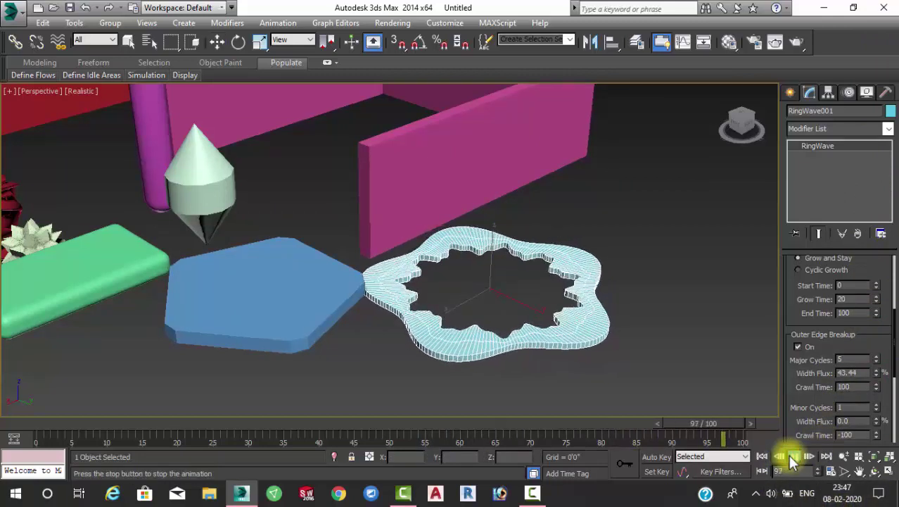
click(793, 455)
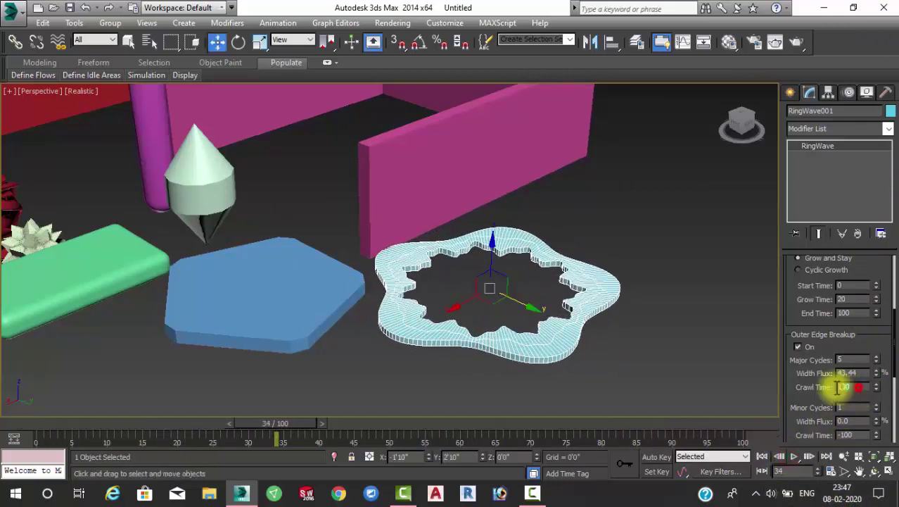
text(20)
key(Return)
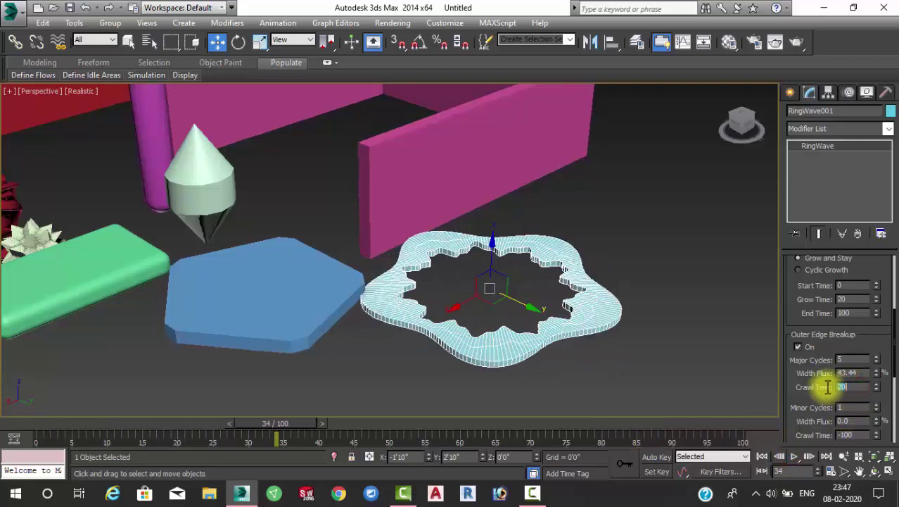
click(794, 457)
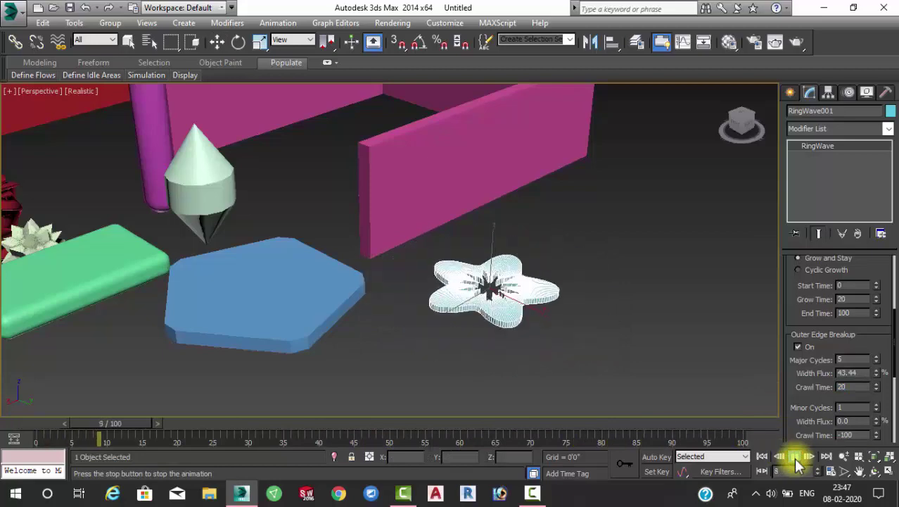
Set outer-edge Minor Cycles to 3 and minor Width Flux to 10.0, then preview the ripples
click(793, 457)
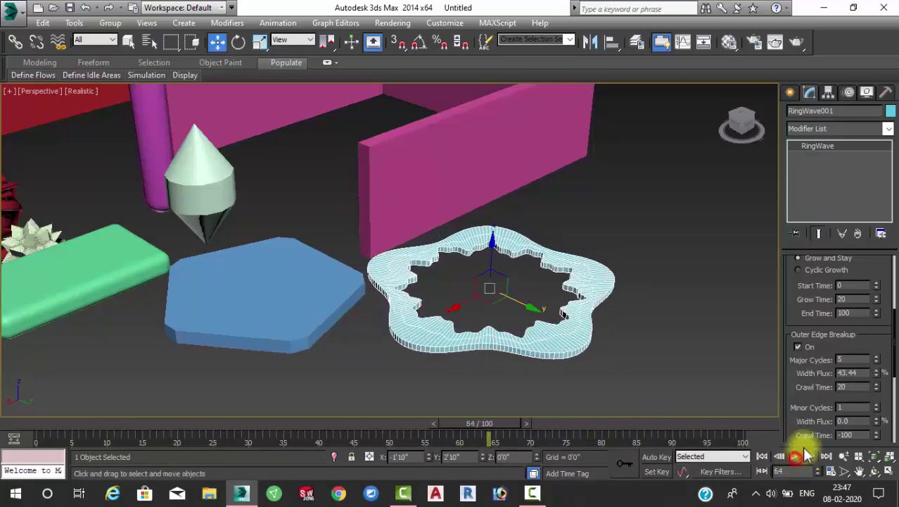
mouse_move(825, 392)
mouse_down()
mouse_move(828, 357)
mouse_move(857, 336)
mouse_up()
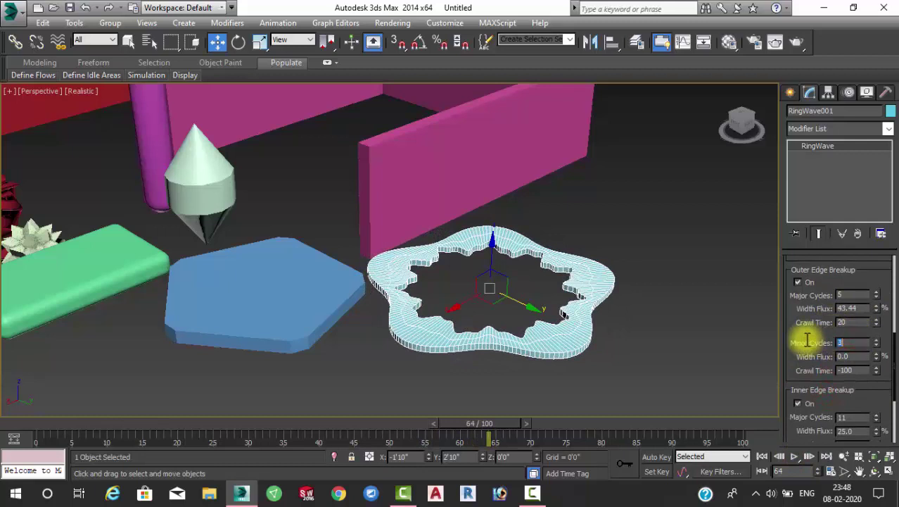
text(3)
click(864, 357)
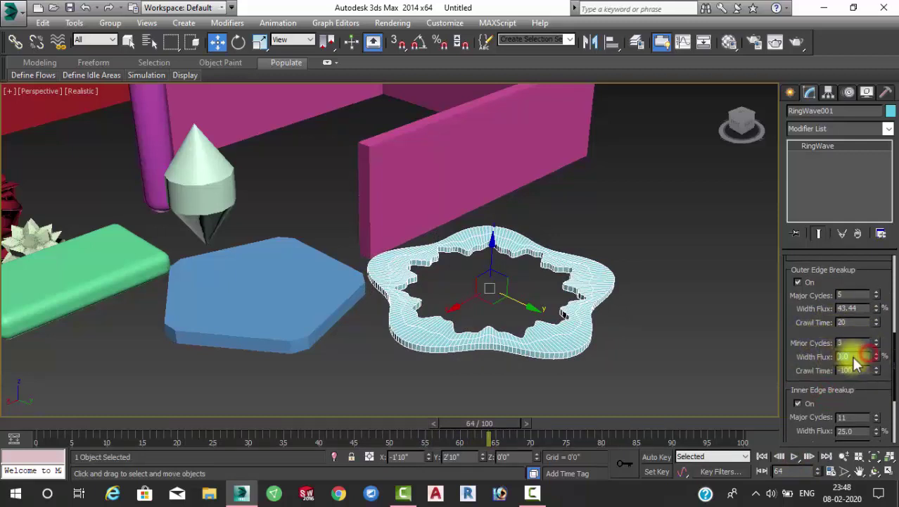
text(10)
key(Return)
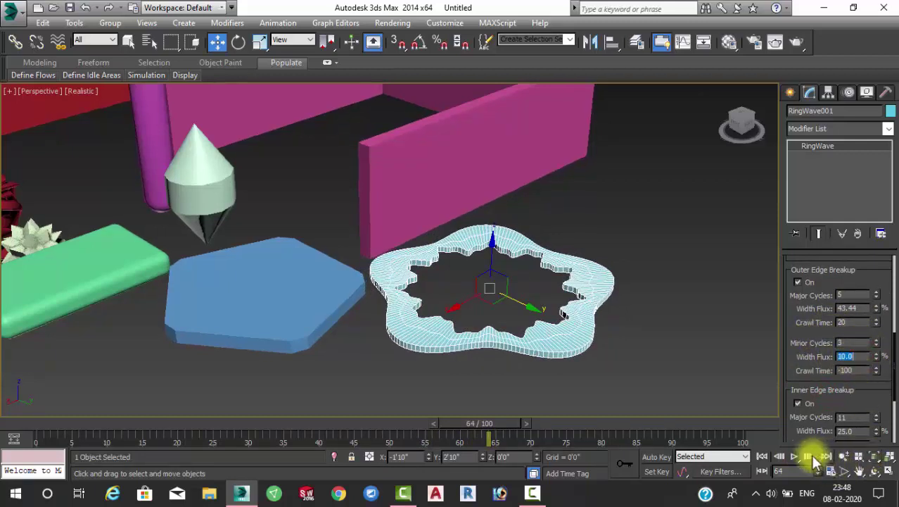
click(794, 456)
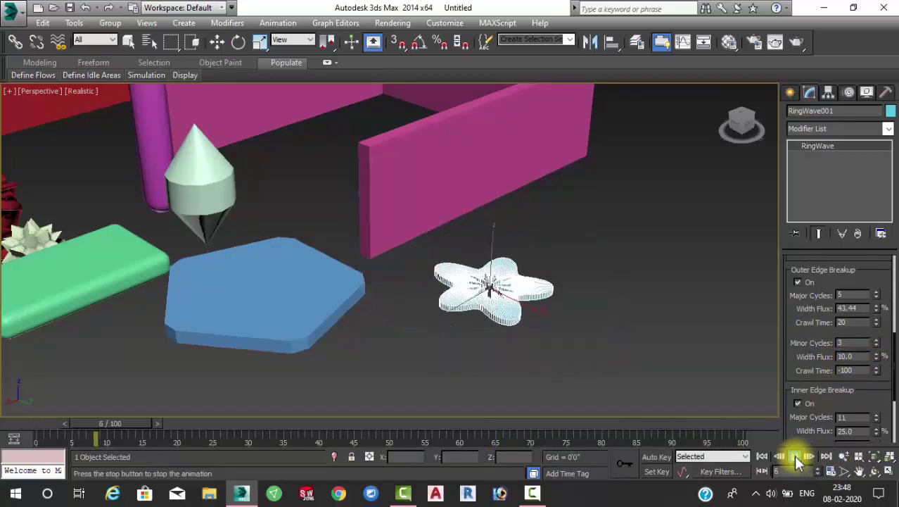
click(795, 456)
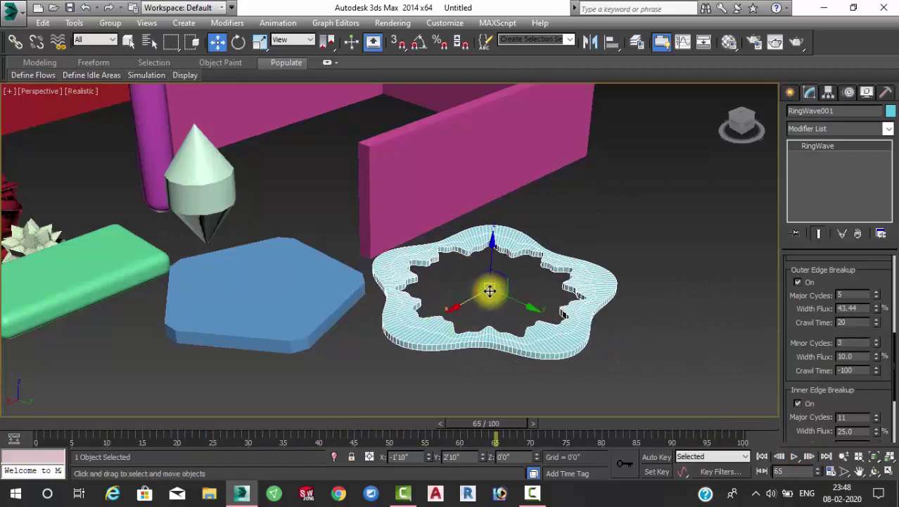
scroll(491, 292, down, 3)
scroll(517, 294, down, 1)
scroll(516, 294, up, 2)
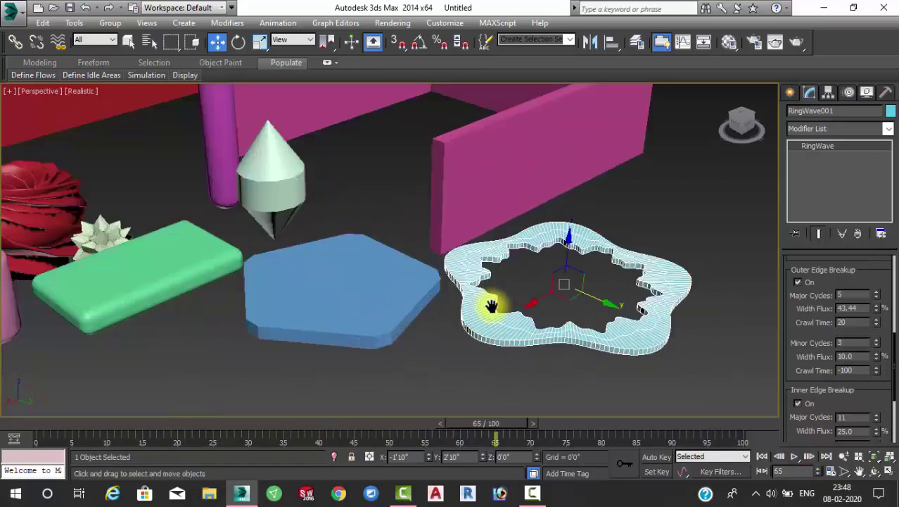
scroll(493, 307, up, 1)
Draw Hose001 standing upright on the green chamfer box at the left
click(791, 92)
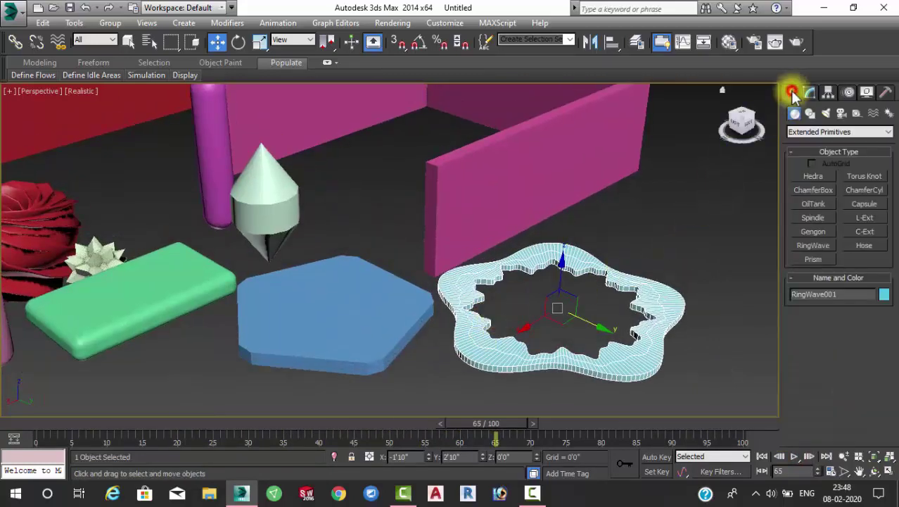
click(865, 247)
mouse_move(552, 308)
middle_down()
mouse_move(546, 267)
mouse_move(475, 317)
middle_up()
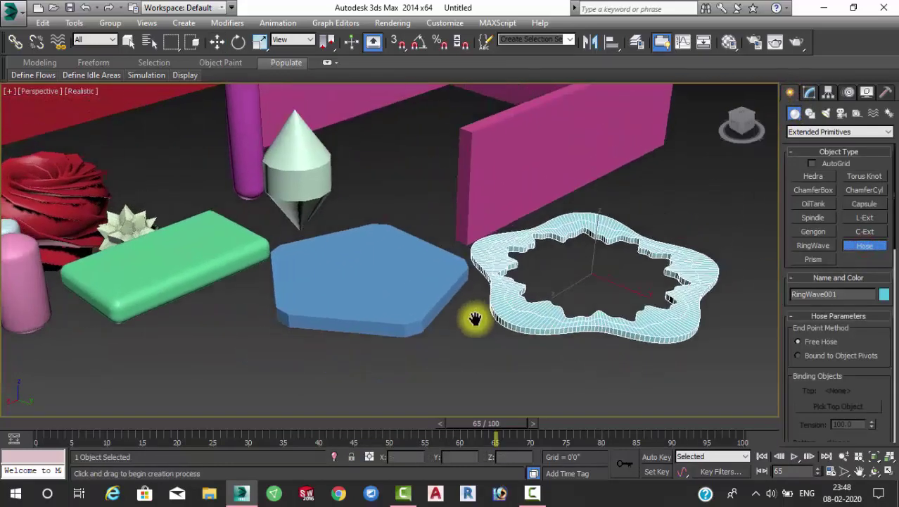
drag(197, 352, 201, 362)
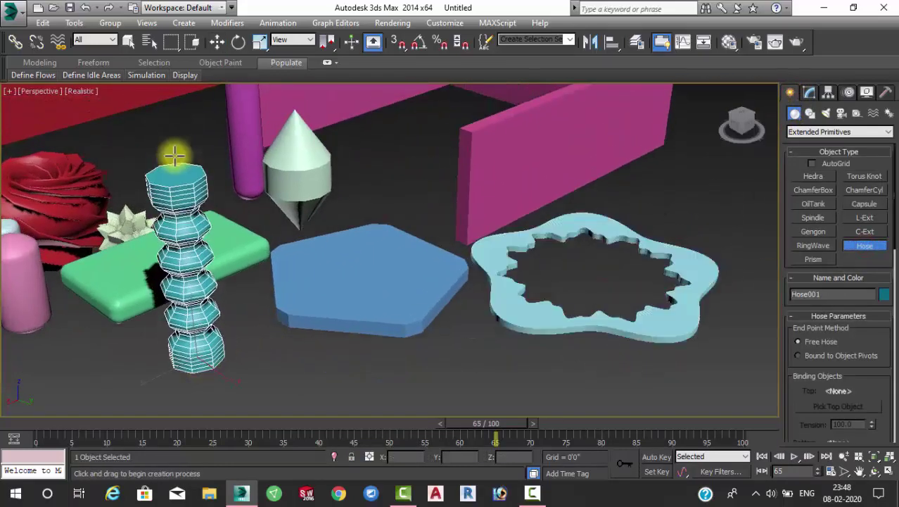
click(177, 148)
key(w)
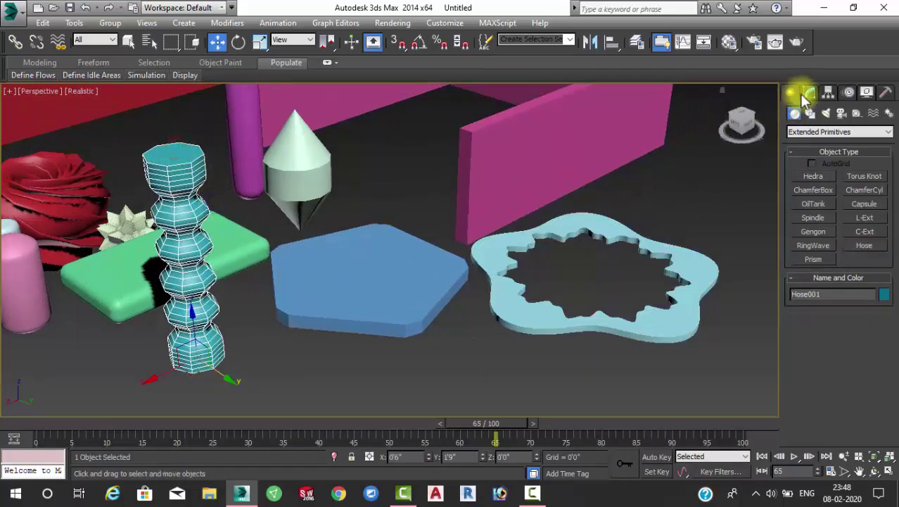
Set Hose001 to height 1'4", 84 segments, flex Starts 35, Ends 100, Cycles 3, Diameter -30
click(808, 93)
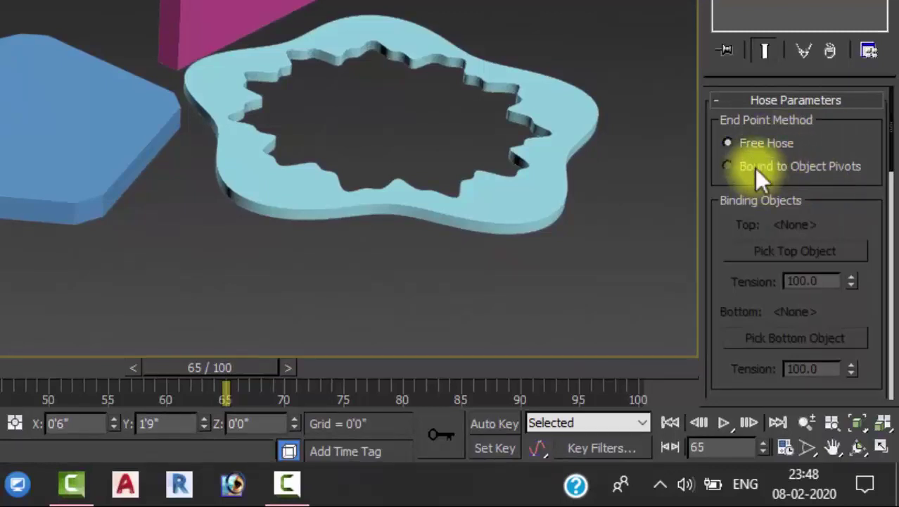
scroll(858, 169, down, 2)
scroll(867, 115, down, 5)
scroll(867, 70, down, 1)
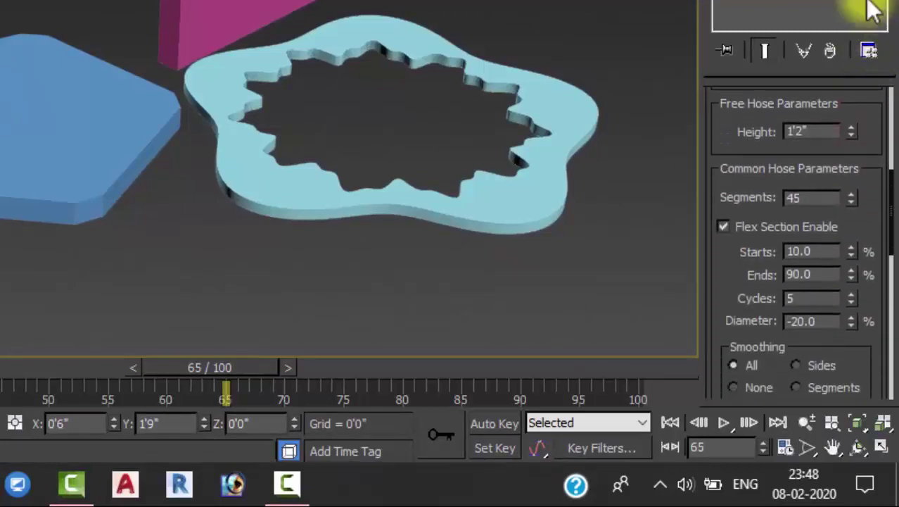
click(852, 128)
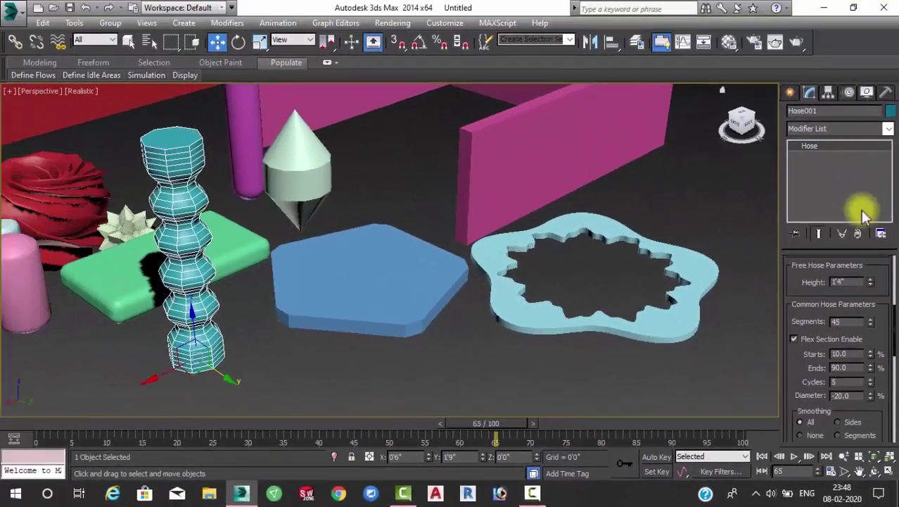
mouse_move(871, 324)
mouse_down()
mouse_move(876, 338)
mouse_move(869, 294)
mouse_up()
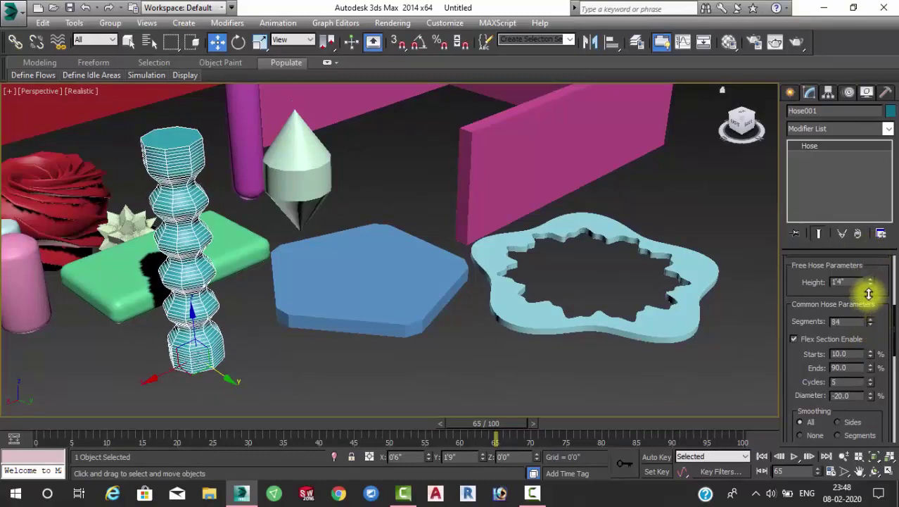
mouse_move(872, 355)
mouse_down()
mouse_move(867, 312)
mouse_move(868, 352)
mouse_move(862, 333)
mouse_up()
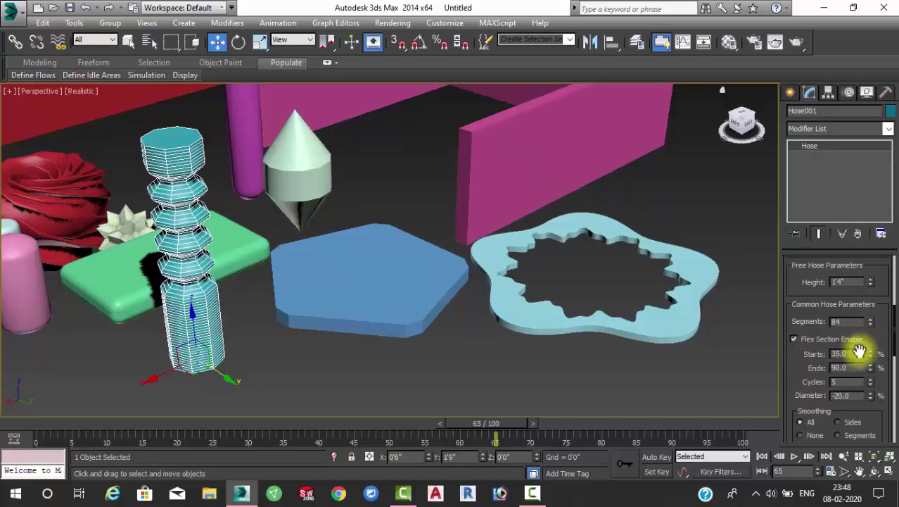
mouse_move(872, 371)
mouse_down()
mouse_move(870, 358)
mouse_move(870, 379)
mouse_move(873, 357)
mouse_move(875, 404)
mouse_up()
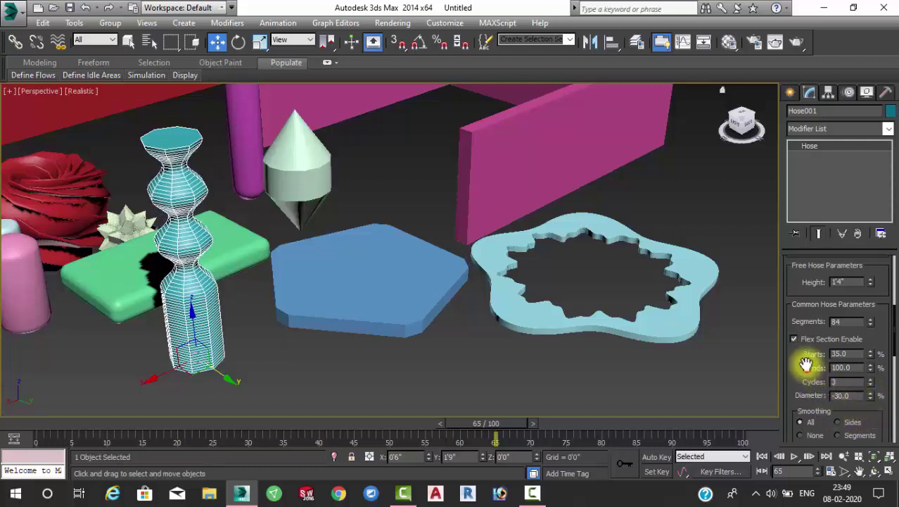
mouse_move(805, 364)
mouse_down()
mouse_move(805, 265)
mouse_move(809, 272)
mouse_move(816, 227)
mouse_move(832, 318)
mouse_up()
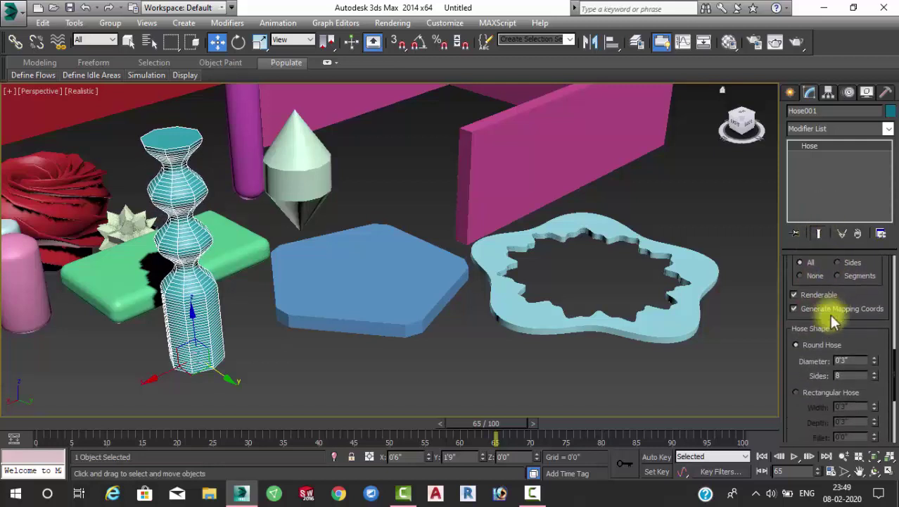
Try rectangular and round hose sections and move the flex start to 11 percent
click(812, 396)
mouse_move(615, 353)
alt+middle_down()
mouse_move(486, 347)
mouse_move(363, 289)
alt+middle_up()
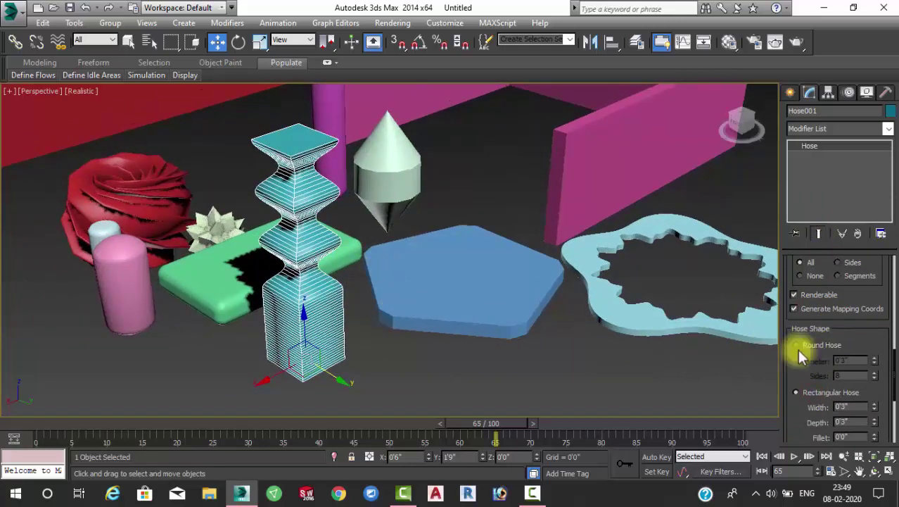
click(833, 348)
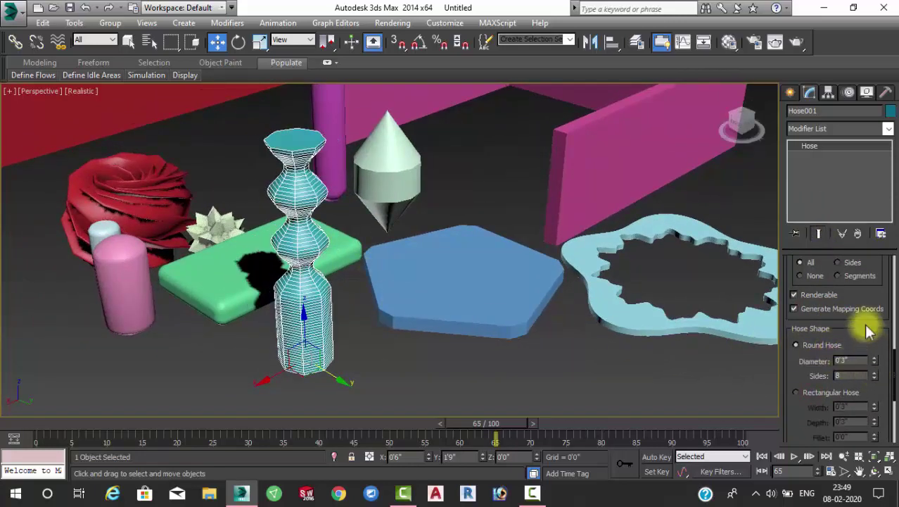
scroll(867, 345, up, 2)
scroll(869, 352, up, 1)
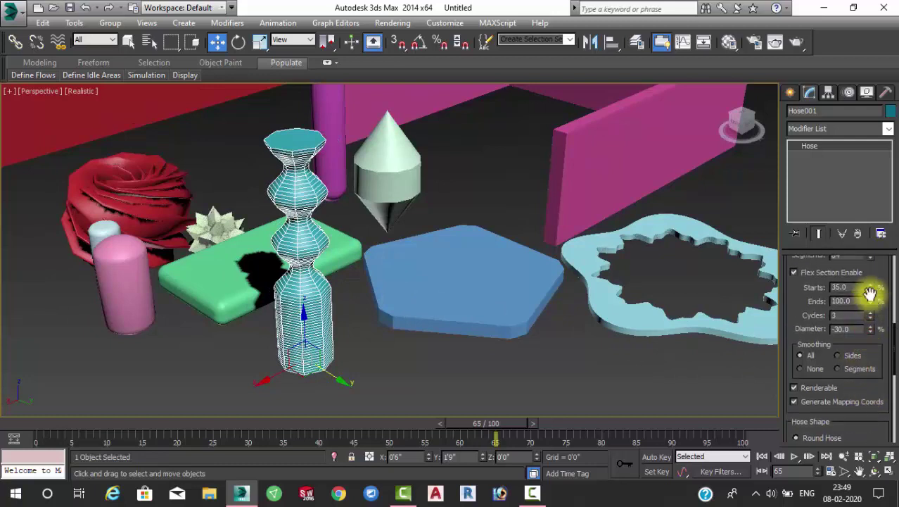
drag(871, 291, 872, 302)
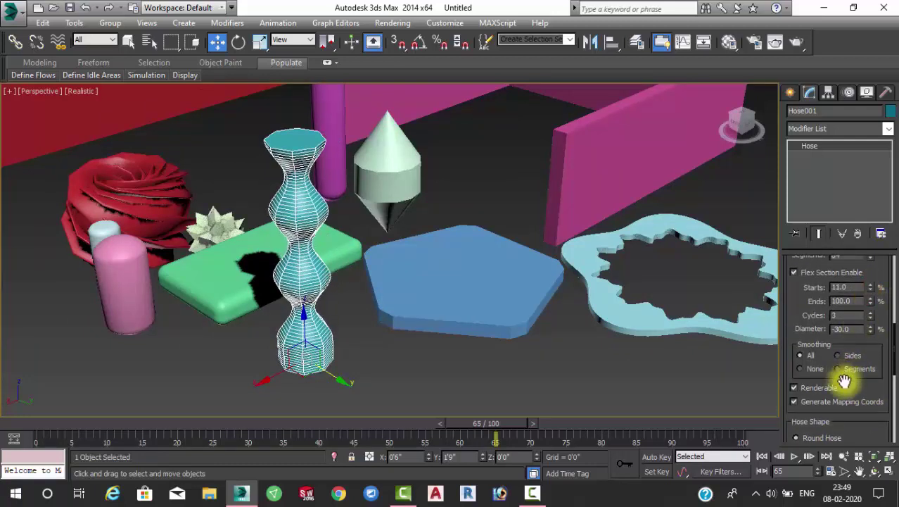
Compare rectangular and D-section hose shapes, settling on a square cross-section
scroll(844, 380, down, 2)
click(822, 409)
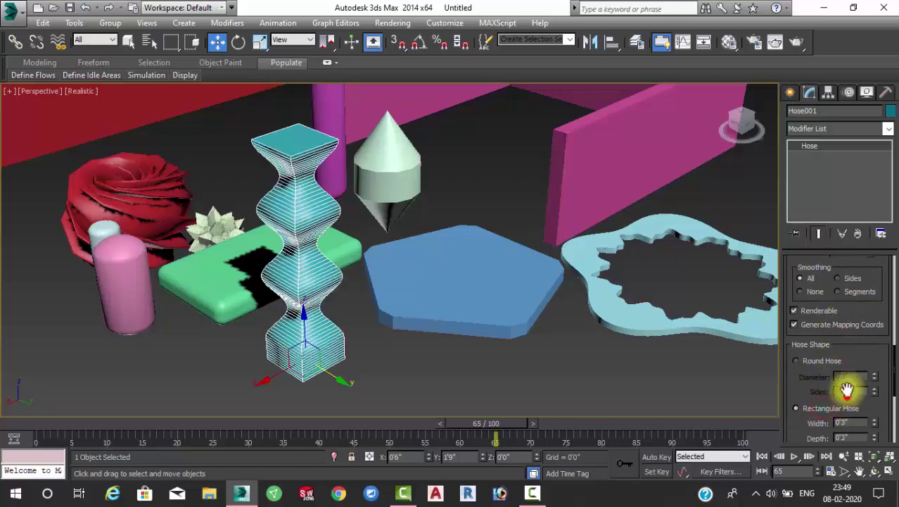
scroll(847, 386, down, 1)
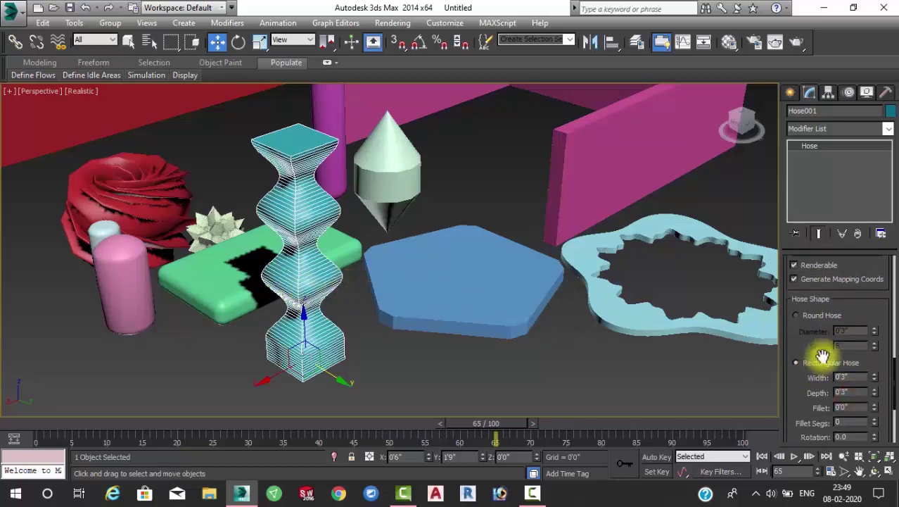
scroll(819, 357, down, 3)
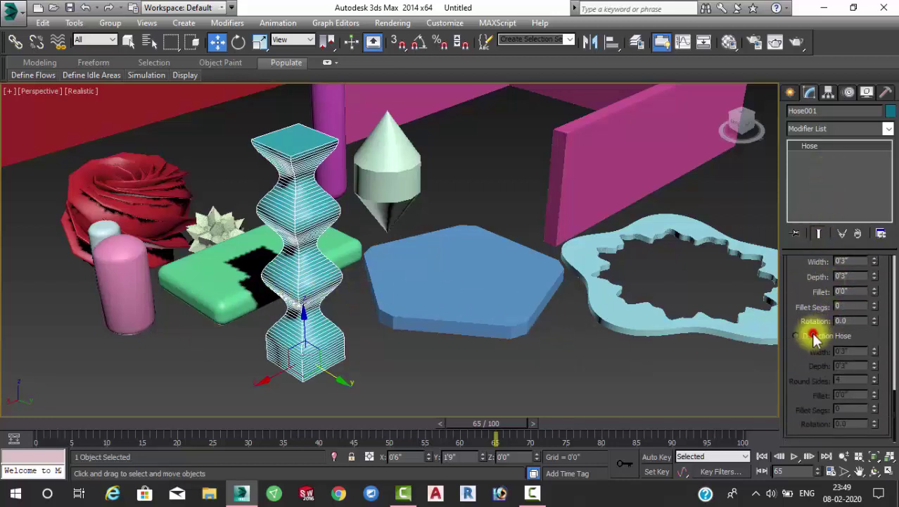
click(797, 335)
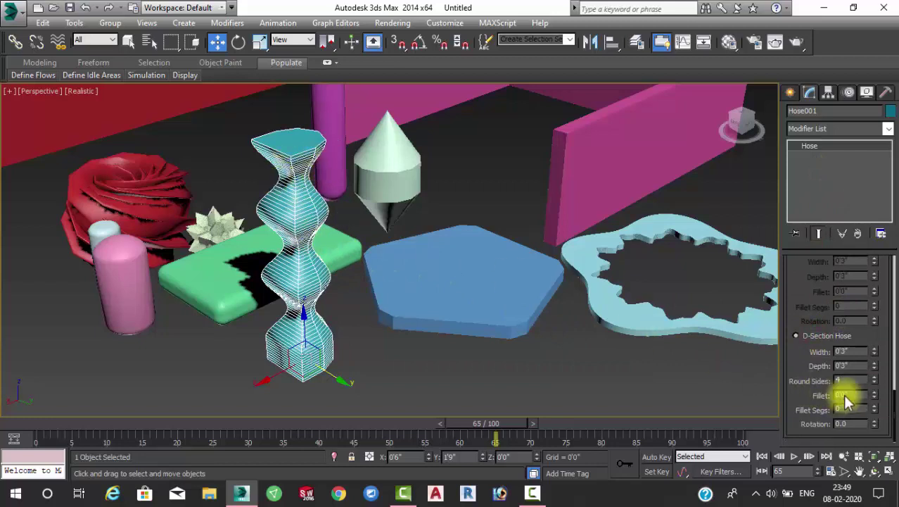
scroll(809, 317, up, 2)
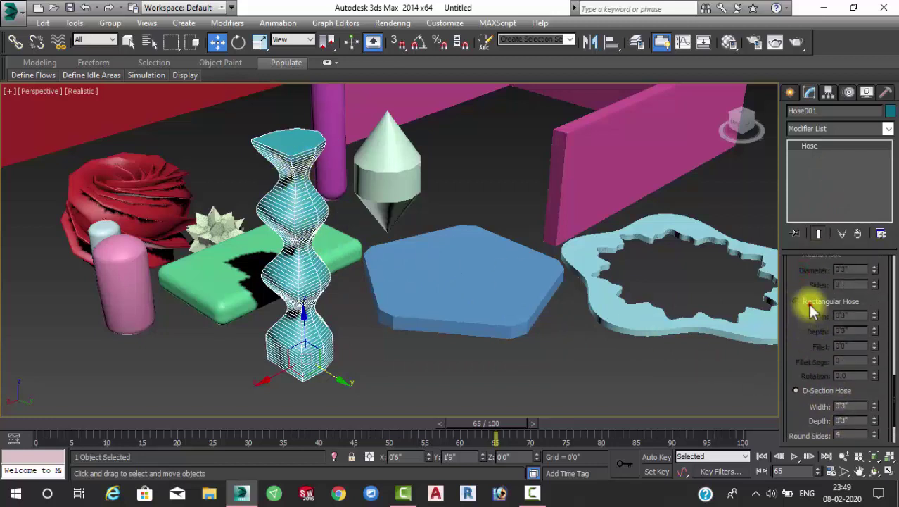
click(810, 302)
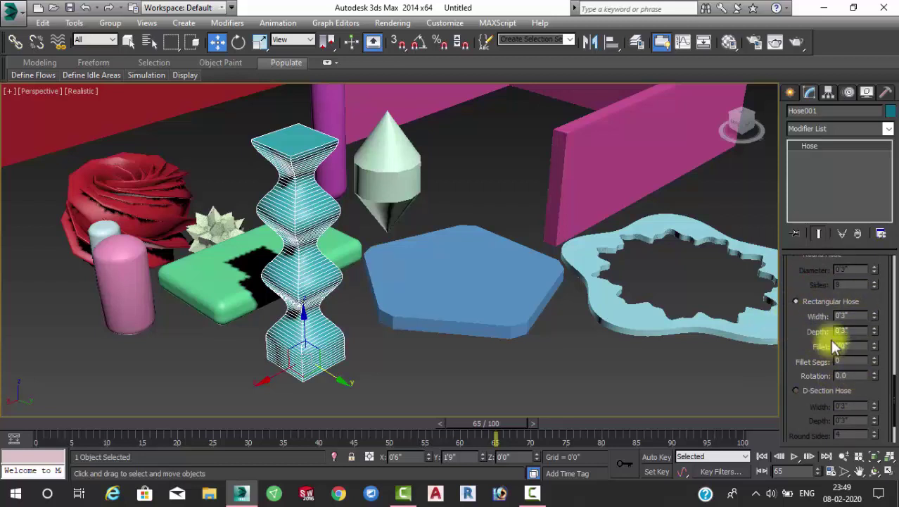
drag(808, 283, 814, 457)
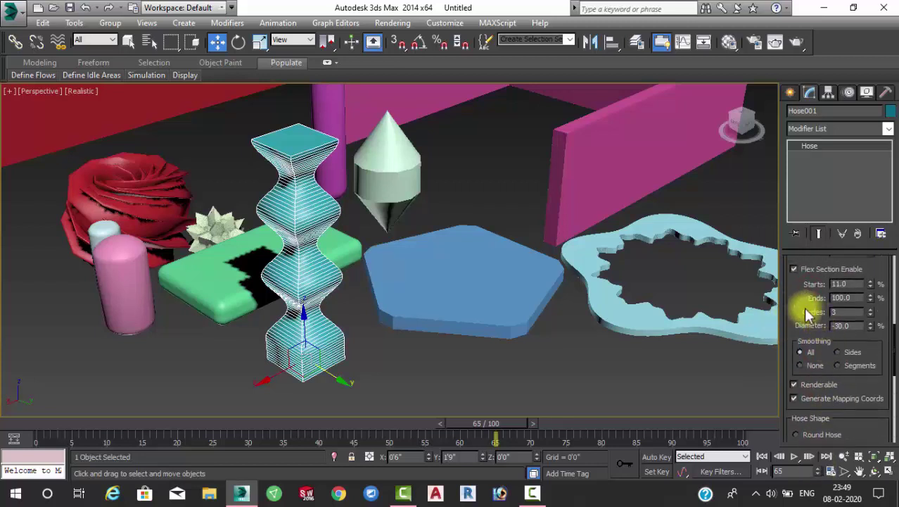
drag(808, 315, 804, 412)
drag(864, 316, 849, 447)
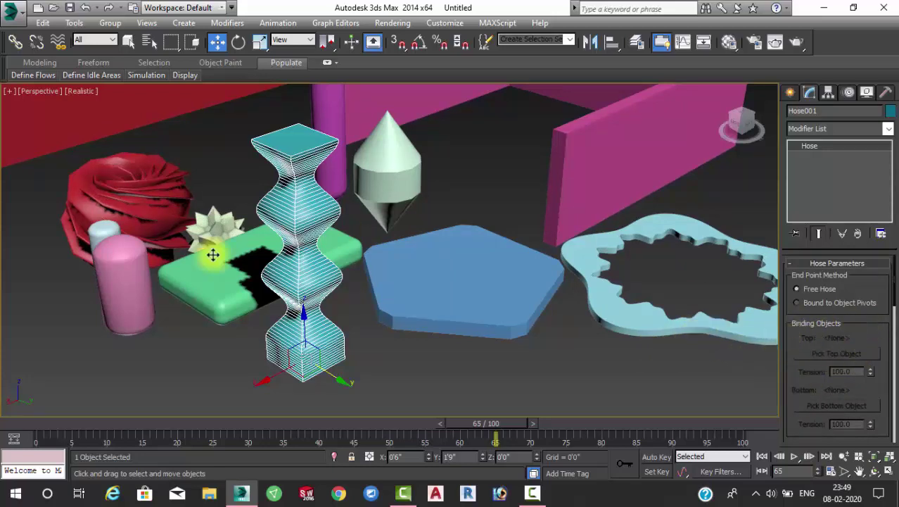
middle_drag(477, 315, 478, 302)
Switch to Standard Primitives and pick Teapot for creation
click(791, 92)
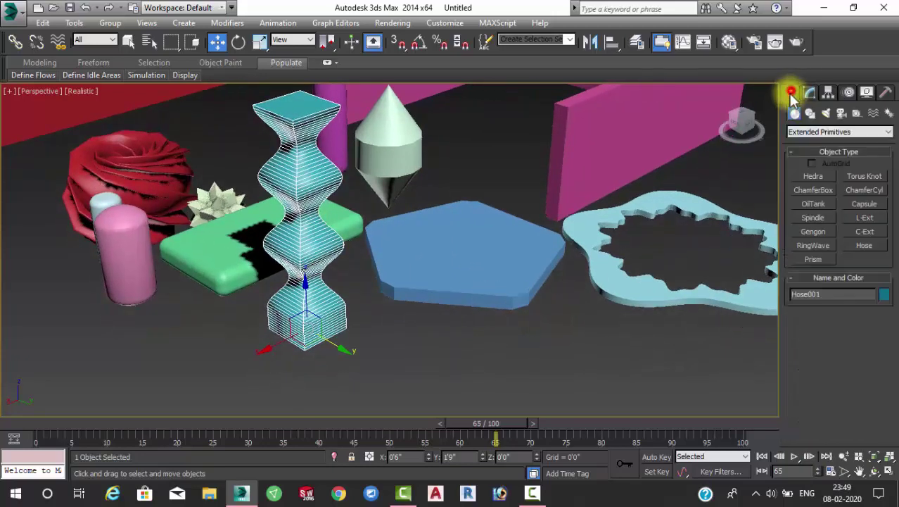
click(820, 132)
click(822, 138)
click(814, 233)
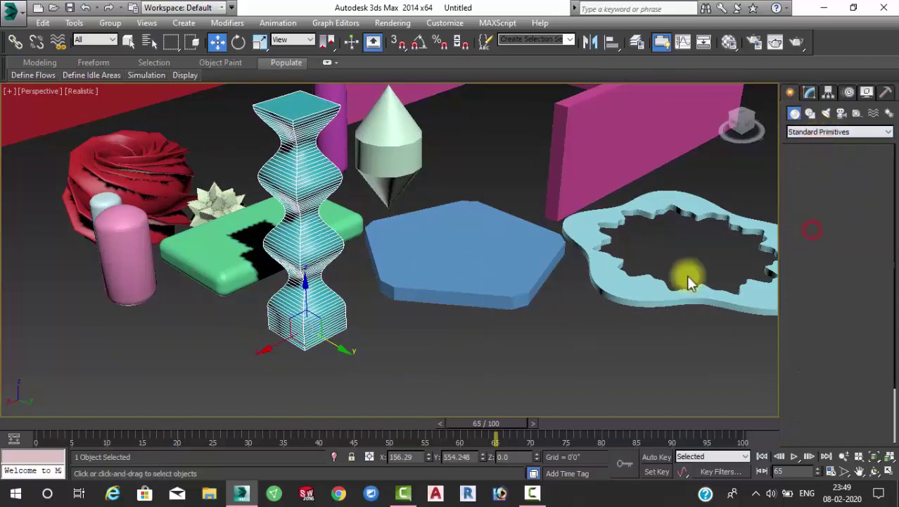
Draw a small teapot on the ground and Shift-clone a copy onto the blue pentagon
middle_drag(689, 279, 512, 261)
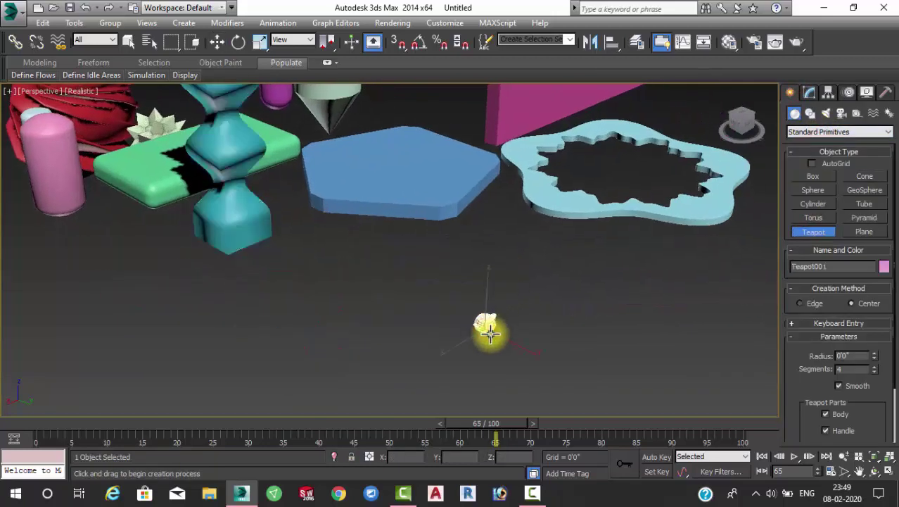
right_click(547, 309)
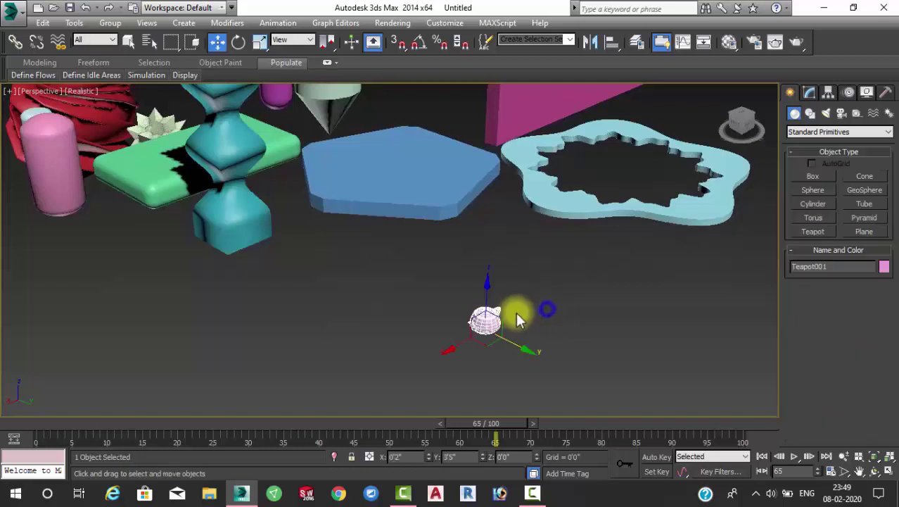
shift+drag(488, 288, 499, 111)
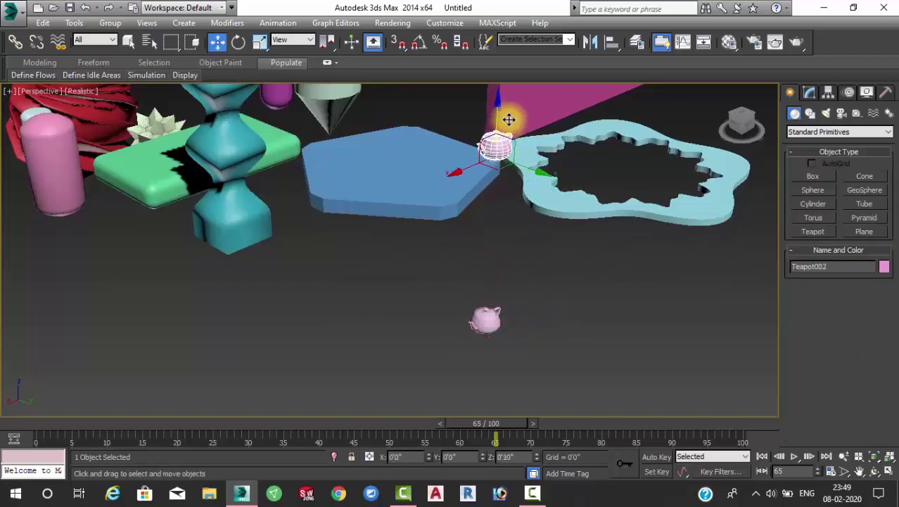
click(457, 298)
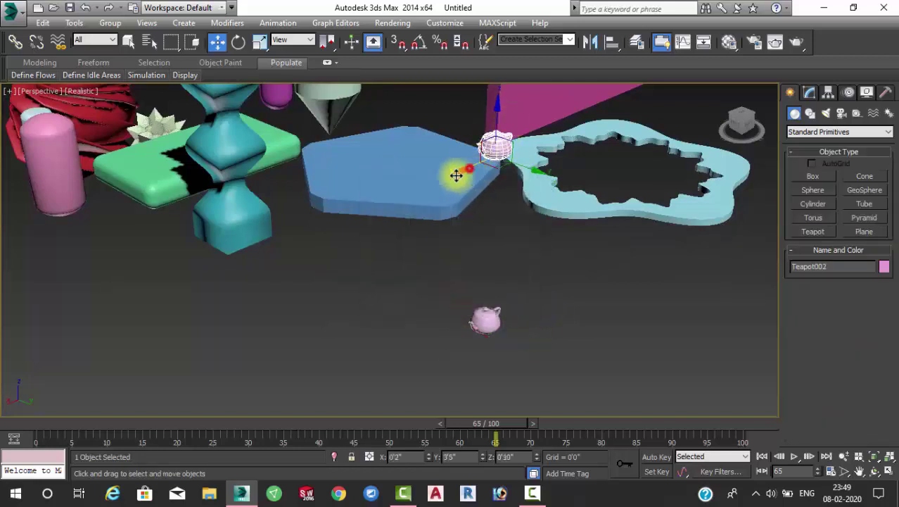
drag(456, 176, 383, 206)
click(453, 248)
Select the hose in the viewport
scroll(470, 330, down, 3)
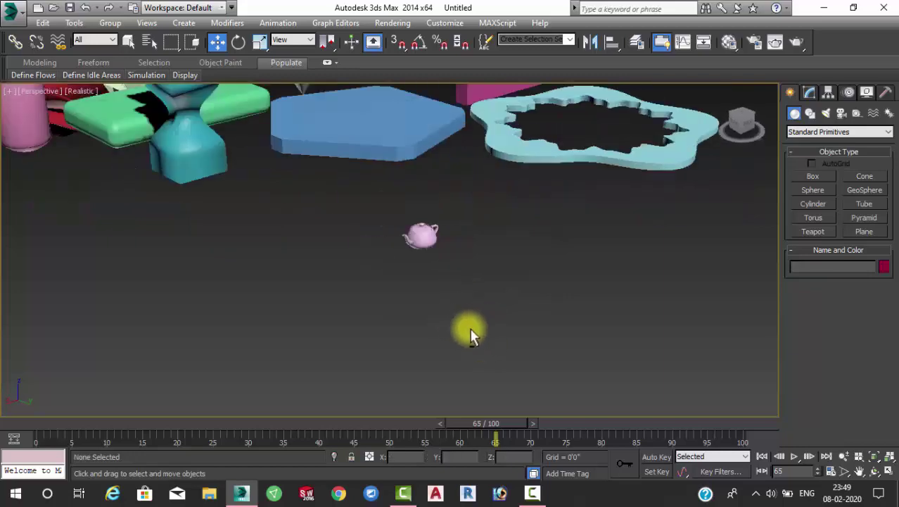
scroll(472, 335, down, 3)
scroll(435, 303, down, 3)
scroll(420, 300, up, 2)
scroll(365, 274, up, 1)
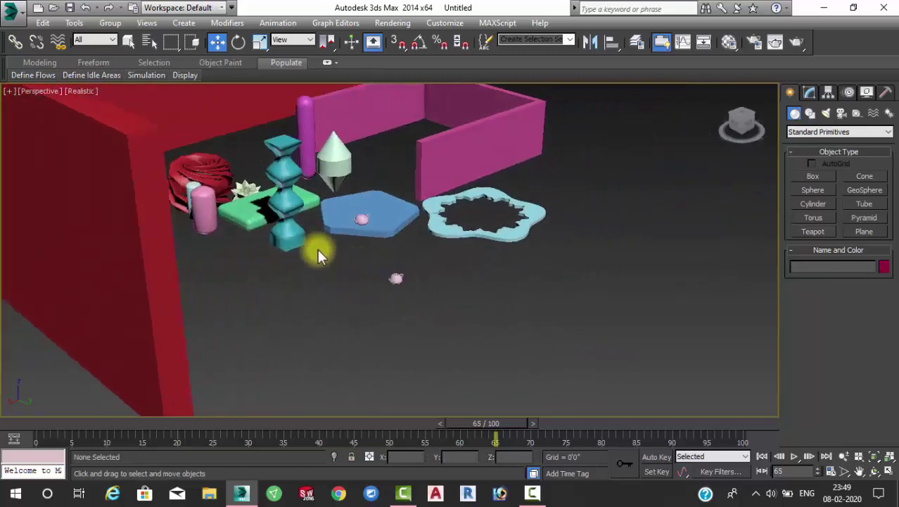
click(295, 237)
scroll(296, 232, up, 3)
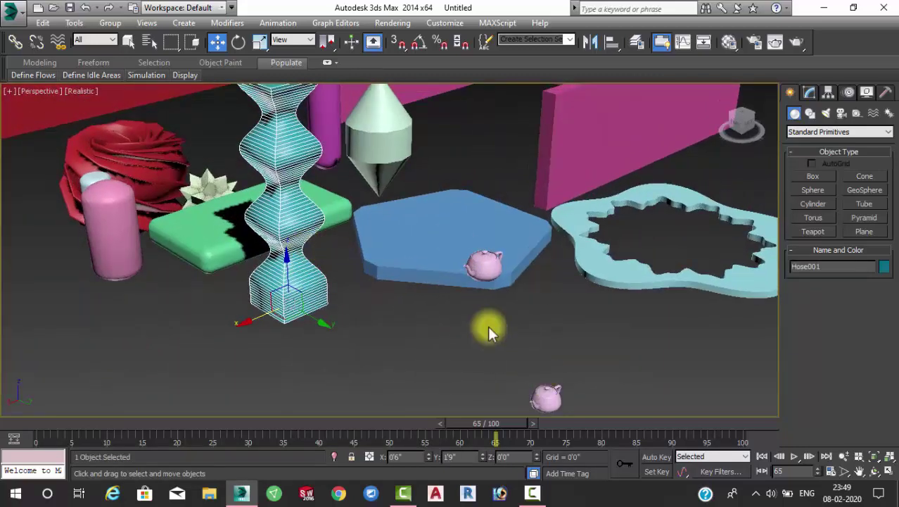
Switch the hose back to a round cross-section in its Modify parameters
middle_drag(513, 380, 491, 325)
click(809, 93)
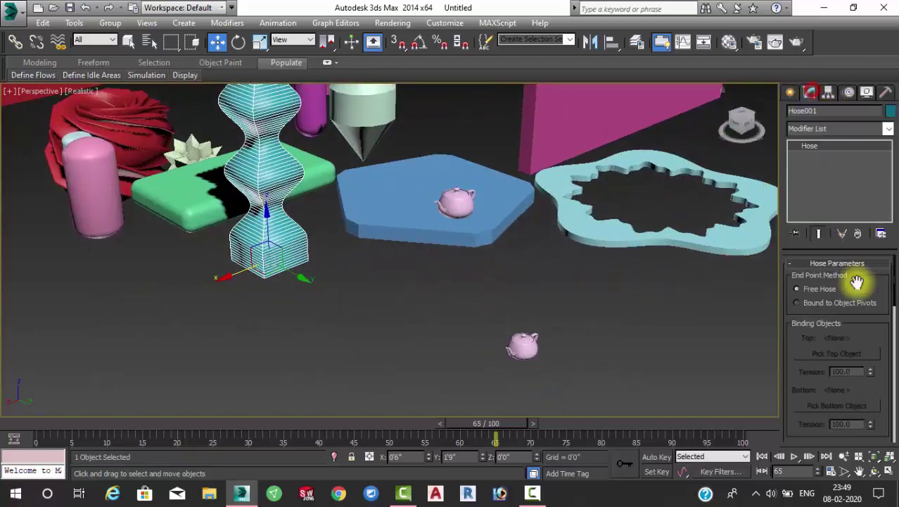
drag(863, 321, 852, 109)
scroll(820, 373, down, 1)
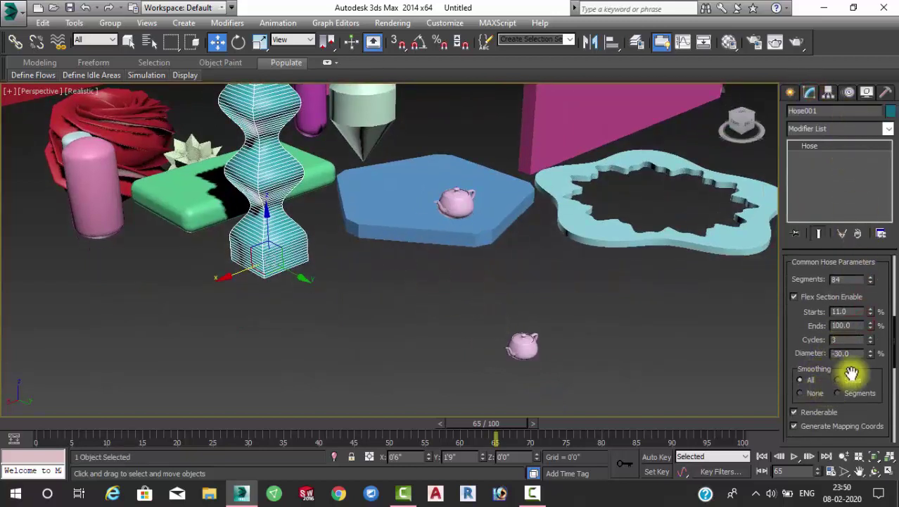
scroll(844, 337, down, 4)
scroll(826, 352, down, 2)
click(820, 365)
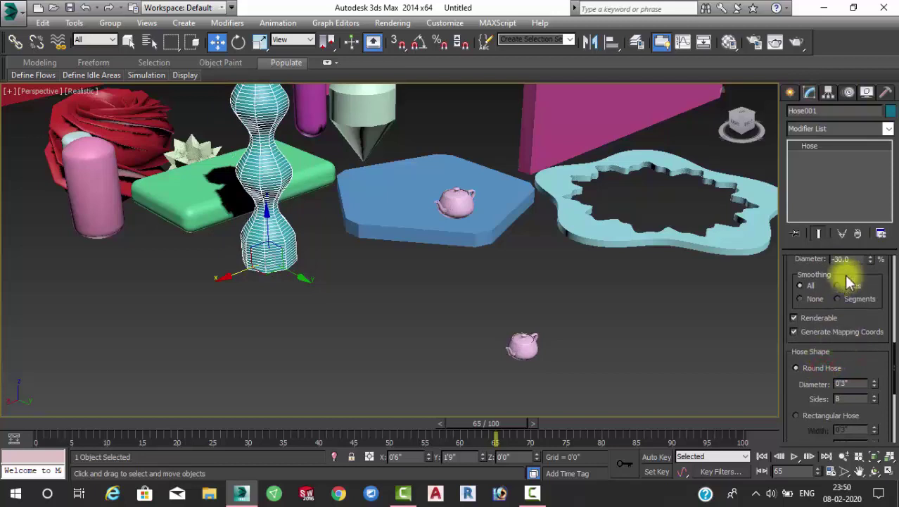
Bind the hose to object pivots with Teapot002 as top and Teapot001 as bottom
scroll(852, 338, up, 8)
scroll(870, 369, up, 4)
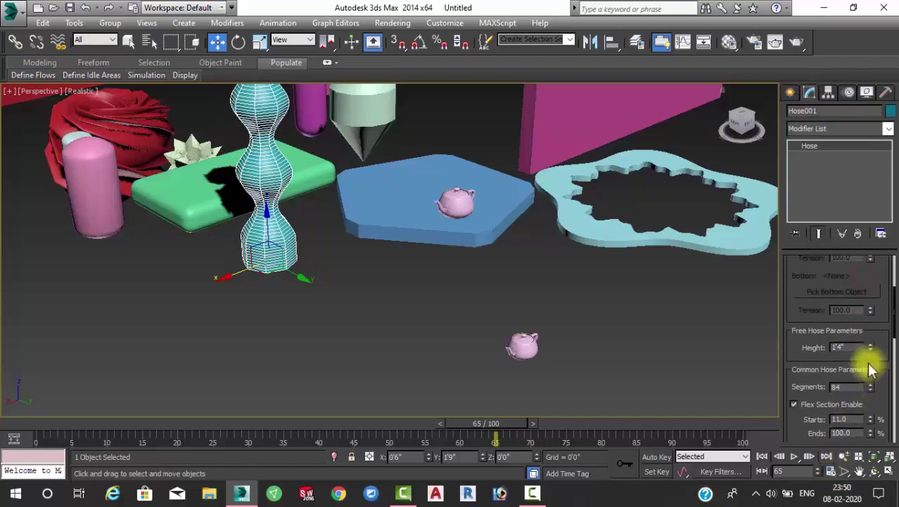
scroll(870, 369, up, 3)
scroll(867, 426, up, 3)
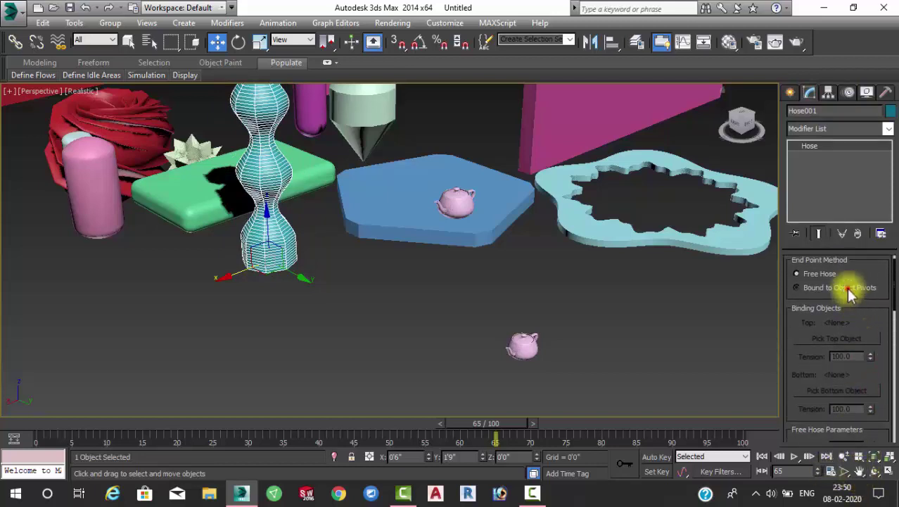
click(848, 288)
scroll(844, 299, down, 1)
scroll(841, 304, down, 1)
click(830, 308)
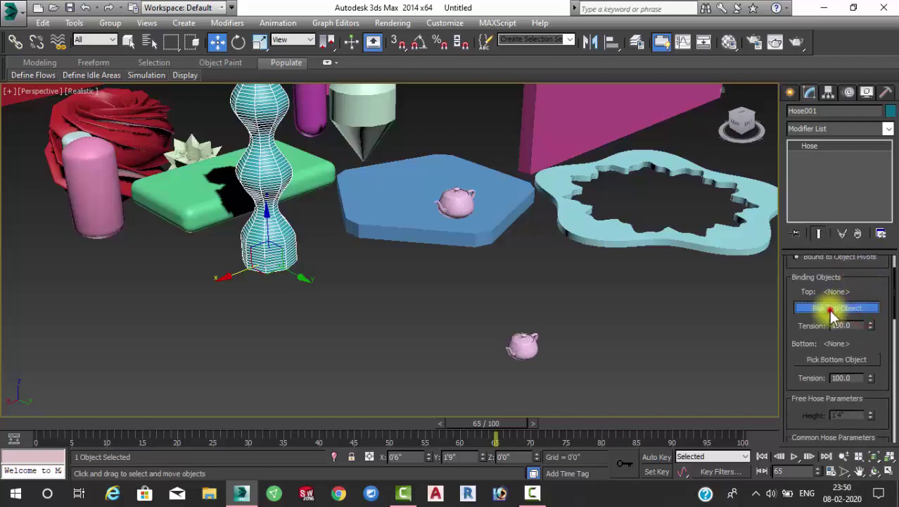
click(456, 201)
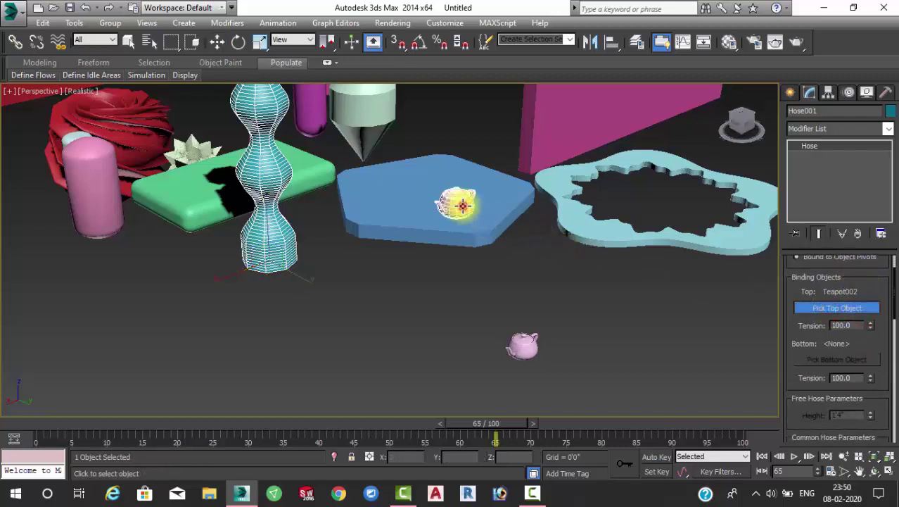
click(811, 360)
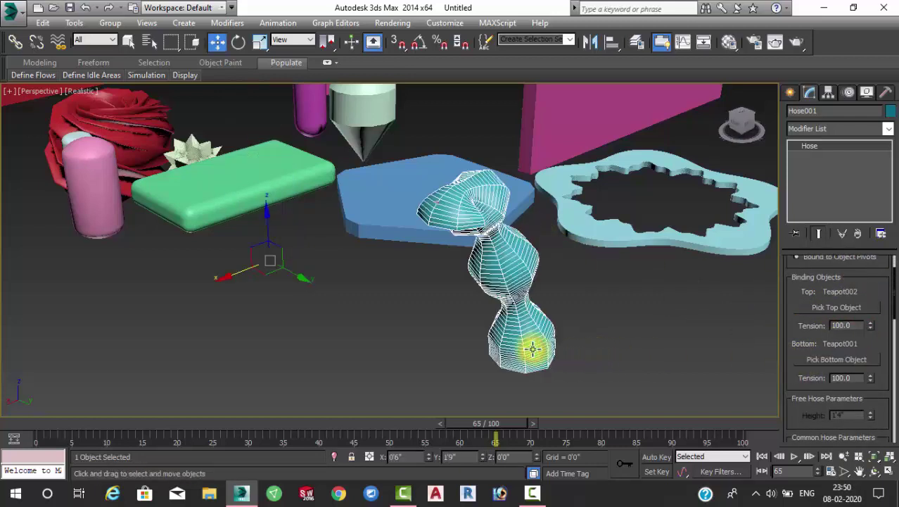
Set the hose's top tension to 219 and bottom tension to 476
mouse_move(592, 356)
alt+middle_down()
mouse_move(522, 345)
mouse_move(553, 335)
mouse_move(579, 336)
mouse_move(537, 338)
mouse_move(576, 342)
alt+middle_up()
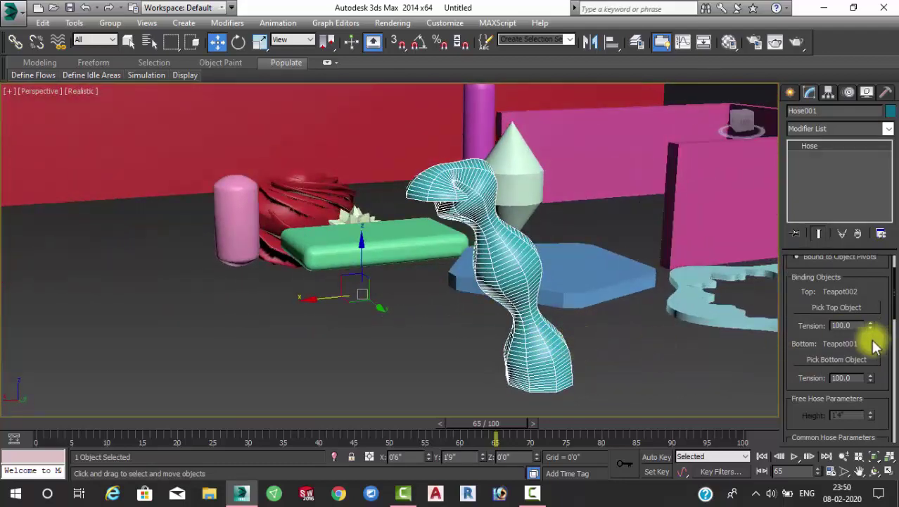
mouse_move(873, 327)
mouse_down()
mouse_move(869, 301)
mouse_move(859, 363)
mouse_move(857, 235)
mouse_up()
mouse_move(763, 327)
alt+middle_down()
mouse_move(670, 332)
mouse_move(674, 338)
alt+middle_up()
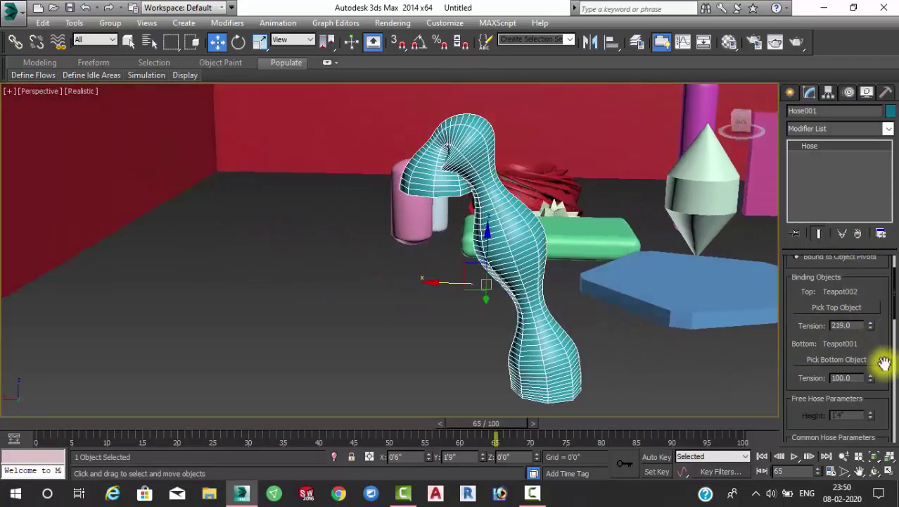
mouse_move(871, 378)
mouse_down()
mouse_move(860, 342)
mouse_move(857, 232)
mouse_move(896, 126)
mouse_up()
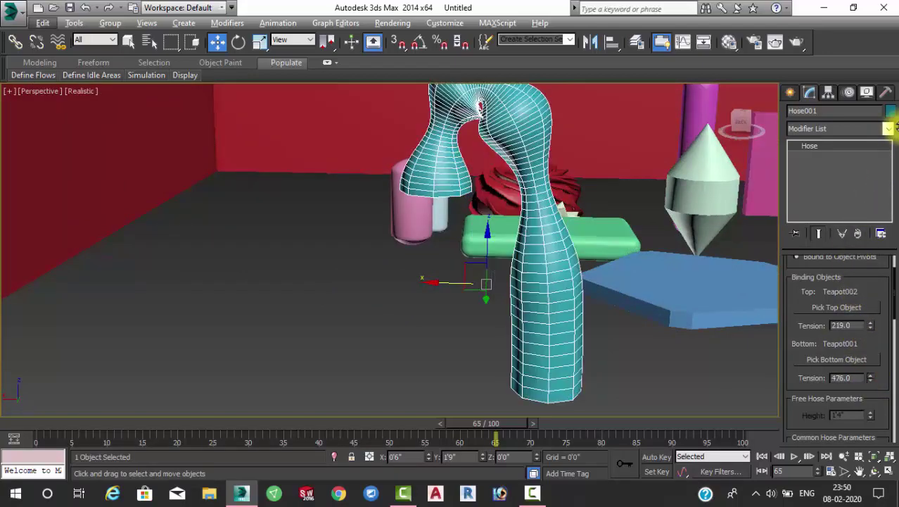
Set the hose's flex section diameter to -32
mouse_move(647, 204)
alt+middle_down()
mouse_move(692, 207)
mouse_move(618, 205)
alt+middle_up()
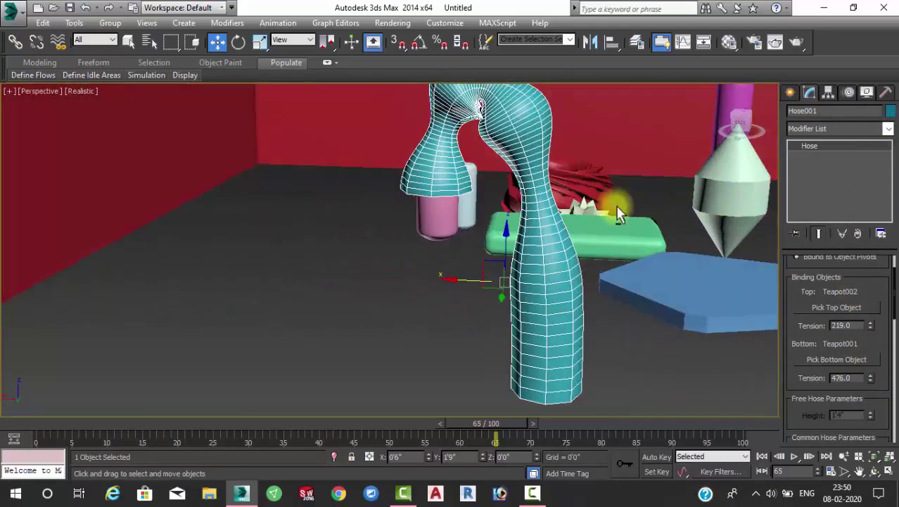
scroll(877, 376, down, 4)
scroll(877, 284, down, 1)
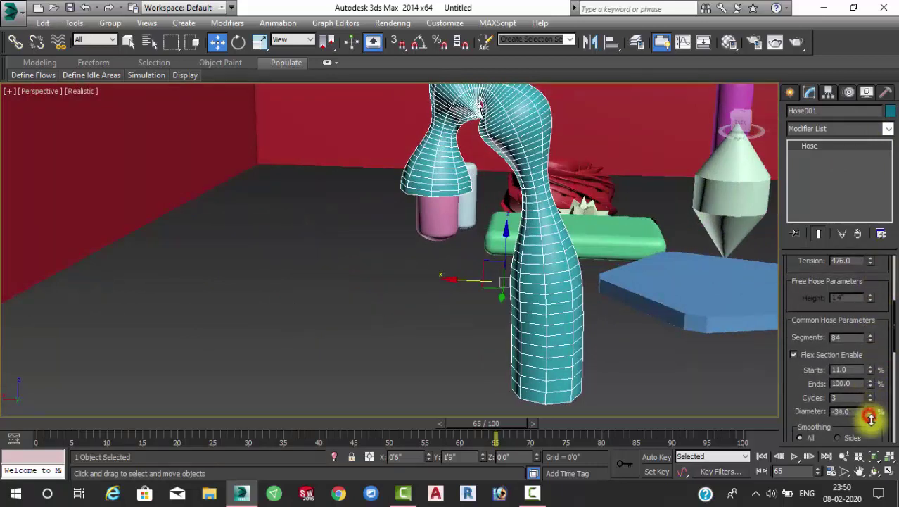
drag(870, 416, 881, 416)
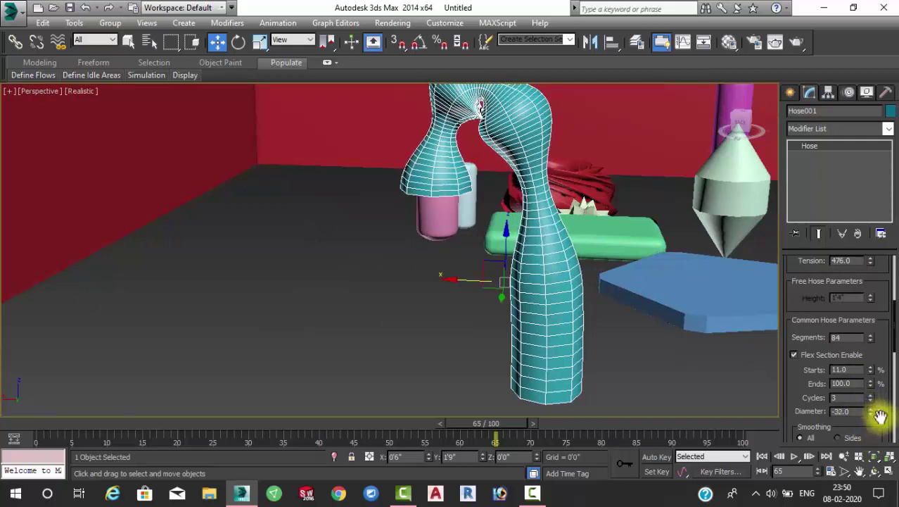
drag(880, 320, 877, 483)
Create a flat triangular Extended Primitives Prism beside the hose's foot
click(790, 93)
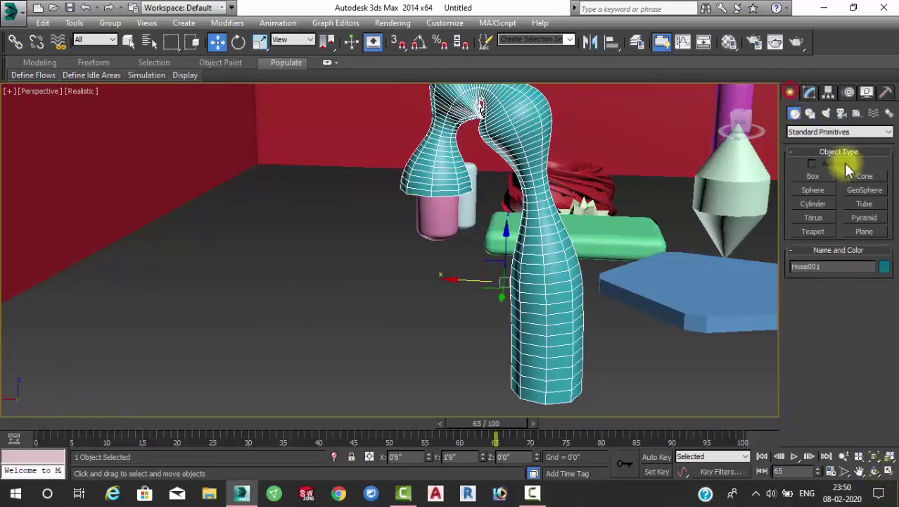
scroll(499, 237, down, 5)
mouse_move(500, 237)
alt+middle_down()
mouse_move(548, 267)
mouse_move(501, 275)
mouse_move(513, 262)
alt+middle_up()
scroll(513, 263, up, 2)
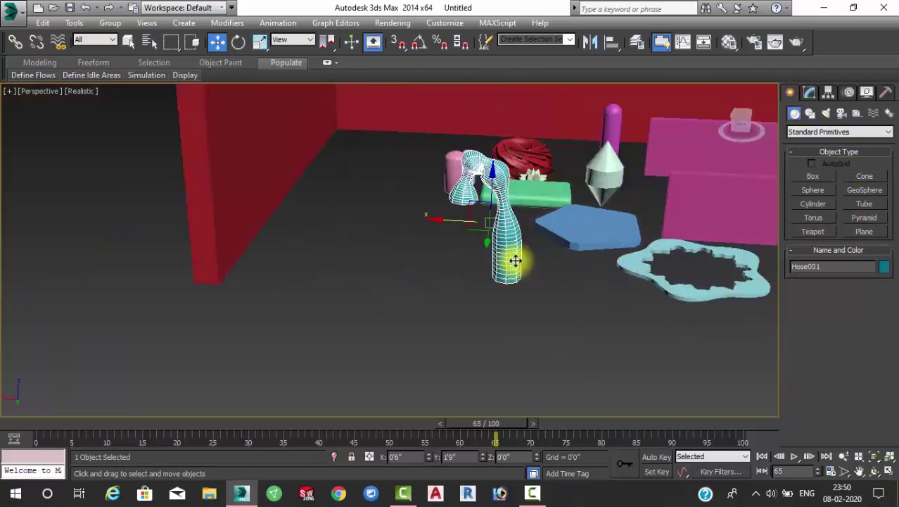
click(829, 134)
click(817, 147)
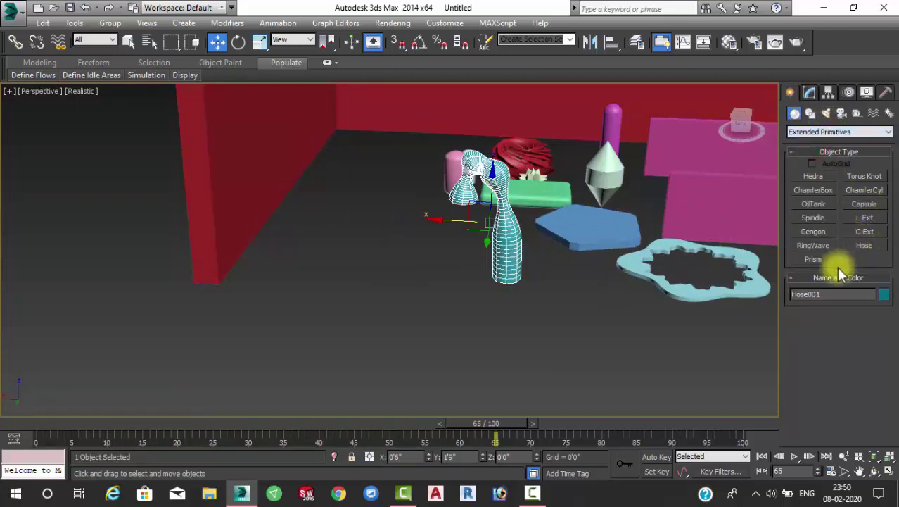
click(814, 259)
scroll(594, 212, up, 3)
scroll(466, 211, up, 3)
scroll(366, 253, down, 6)
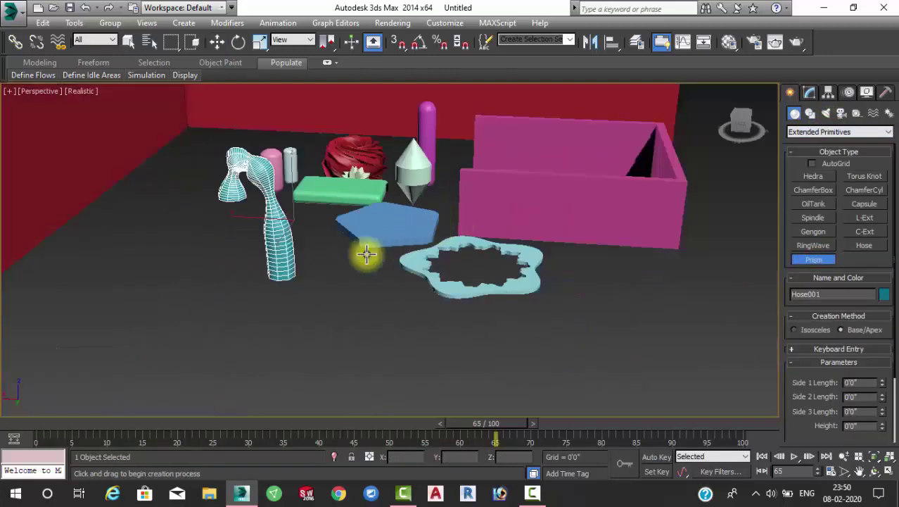
drag(341, 272, 385, 311)
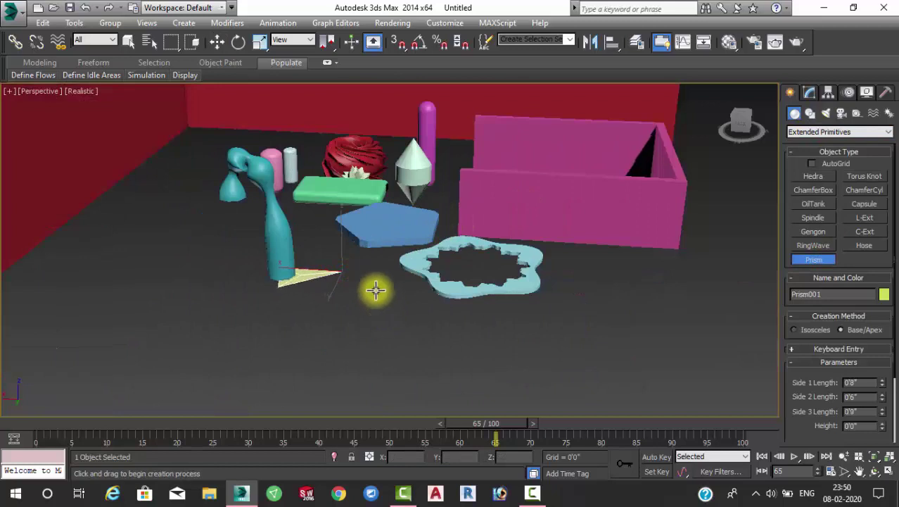
click(375, 315)
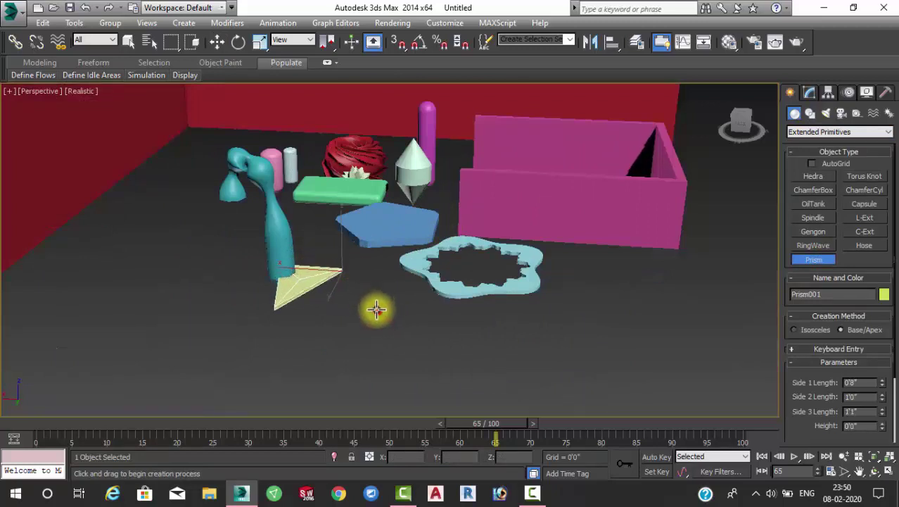
key(w)
Adjust the prism's Side 1 Length in the Modify panel
mouse_move(369, 283)
alt+middle_down()
mouse_move(293, 283)
mouse_move(294, 290)
mouse_move(316, 285)
alt+middle_up()
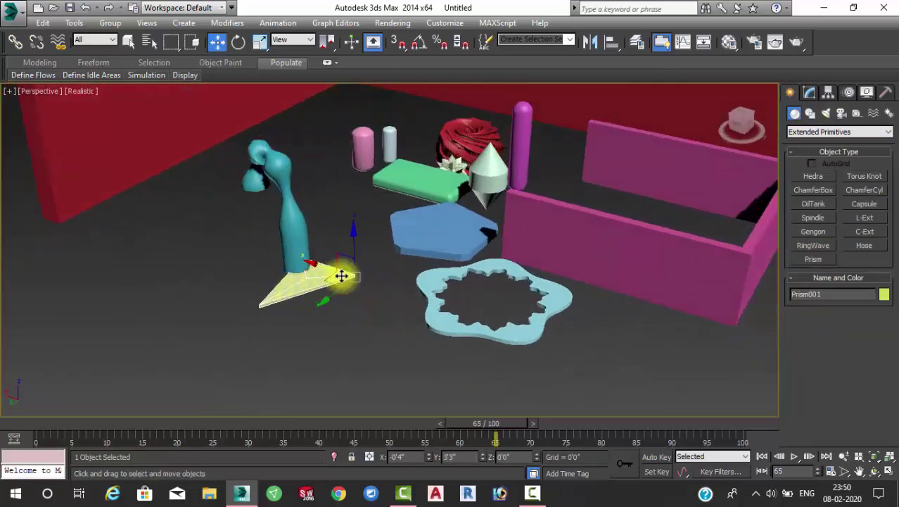
click(810, 92)
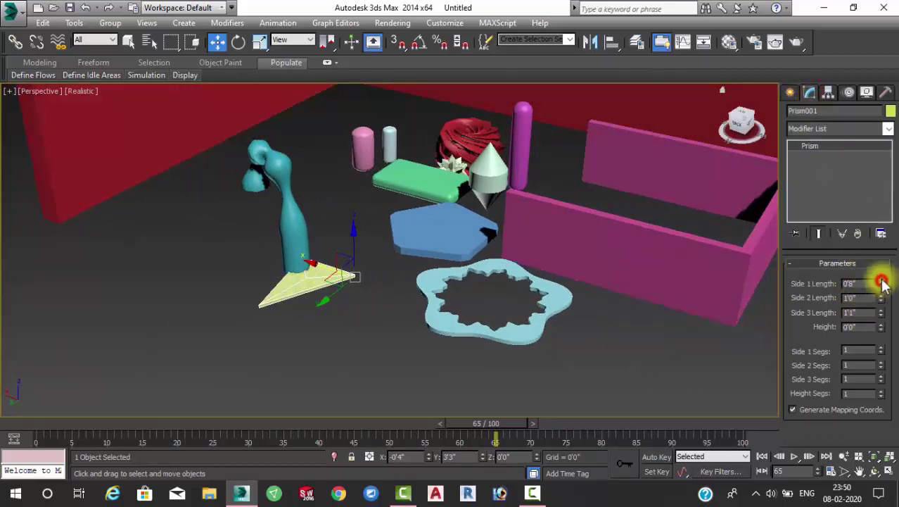
mouse_move(882, 281)
mouse_down()
mouse_move(879, 207)
mouse_move(879, 237)
mouse_move(869, 217)
mouse_move(884, 317)
mouse_up()
click(618, 359)
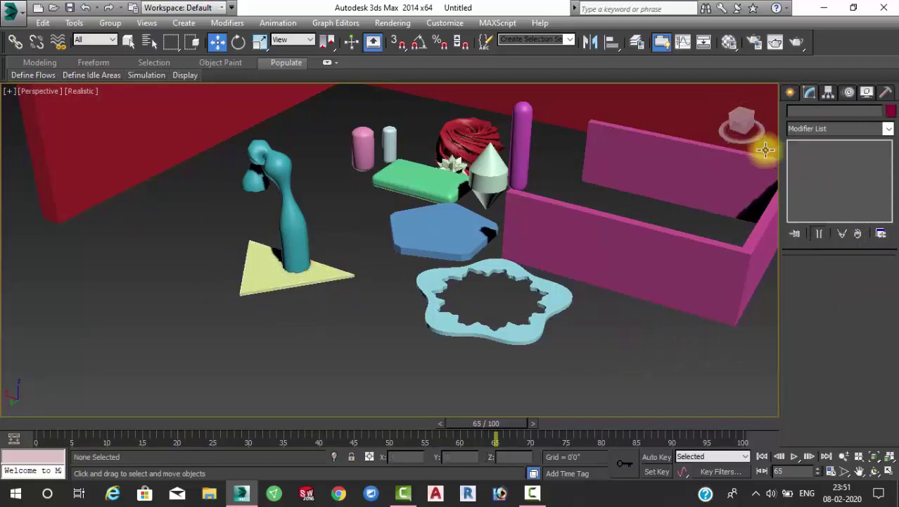
Draw a large Standard Primitives Plane under the whole scene as the ground
click(787, 93)
click(818, 131)
click(814, 143)
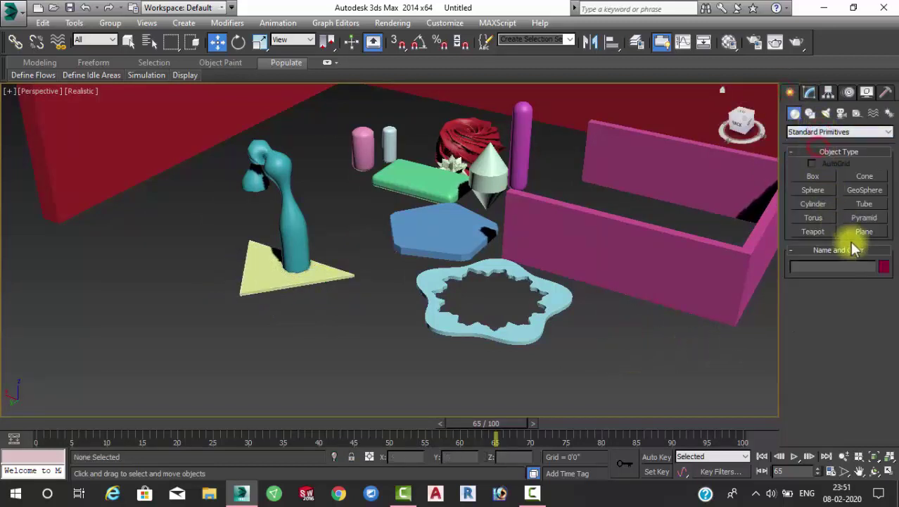
click(864, 231)
scroll(488, 227, down, 5)
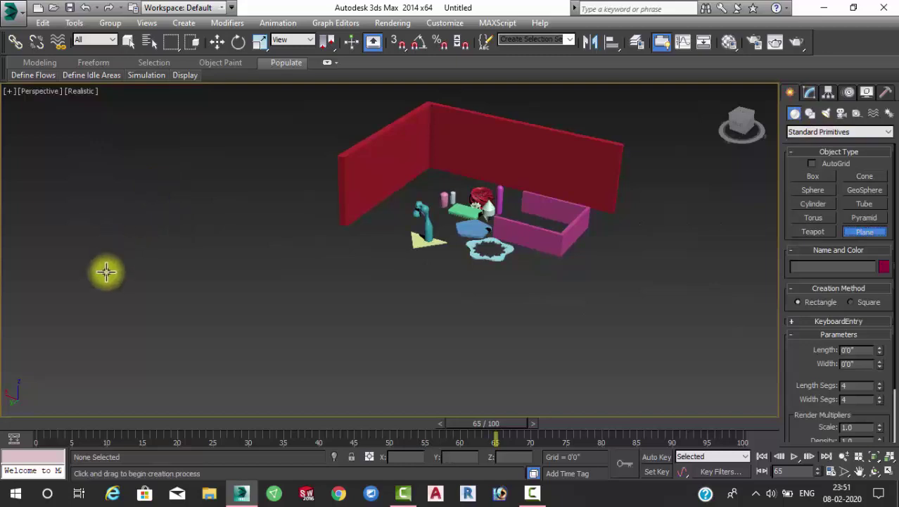
mouse_move(105, 276)
mouse_down()
mouse_move(569, 225)
mouse_move(792, 181)
mouse_up()
key(w)
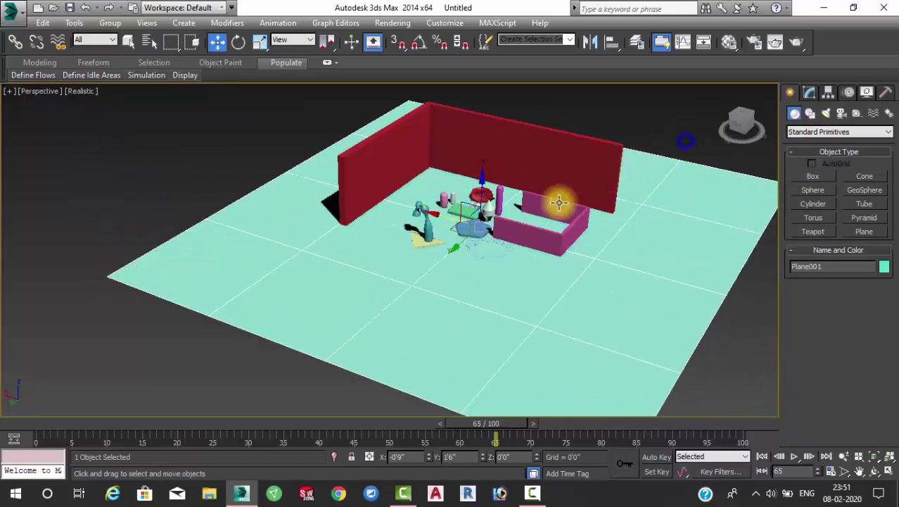
scroll(558, 200, up, 5)
mouse_move(444, 257)
alt+middle_down()
mouse_move(458, 249)
mouse_move(353, 239)
mouse_move(391, 242)
mouse_move(373, 260)
mouse_move(311, 239)
mouse_move(381, 261)
mouse_move(468, 231)
alt+middle_up()
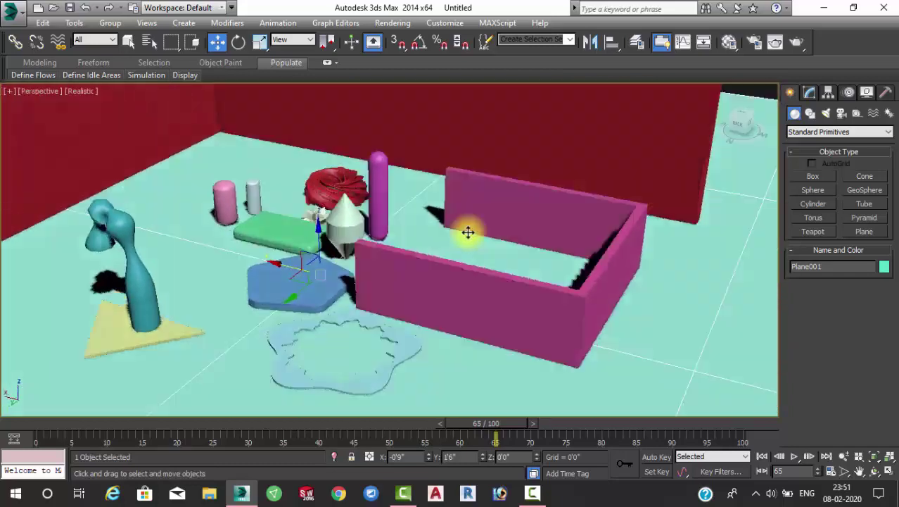
scroll(289, 215, up, 5)
scroll(346, 235, down, 3)
scroll(379, 246, down, 5)
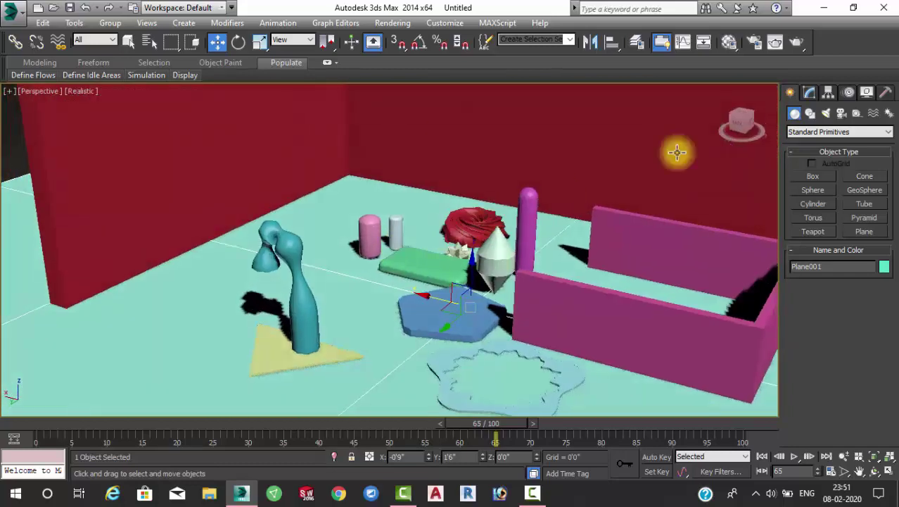
Switch the primitive category list to Extended Primitives
click(822, 133)
click(812, 146)
scroll(563, 225, up, 3)
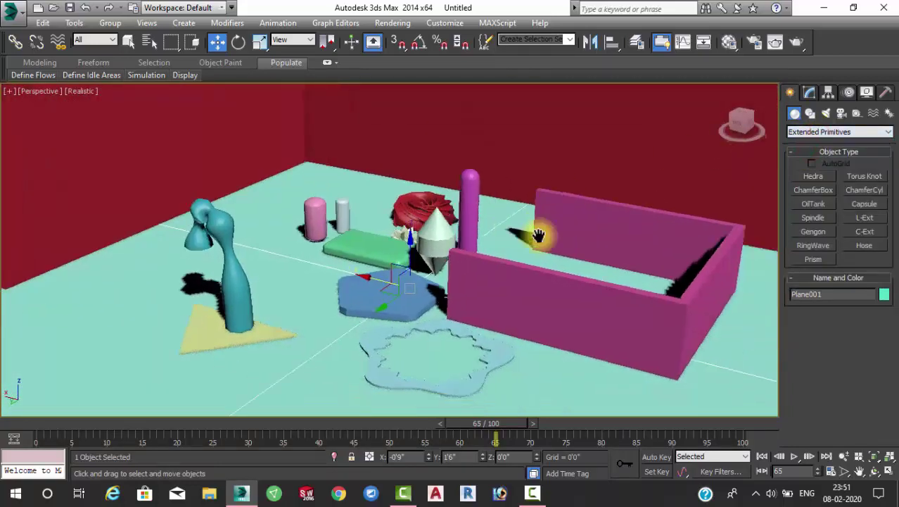
scroll(492, 239, up, 3)
scroll(309, 247, up, 2)
scroll(331, 237, up, 2)
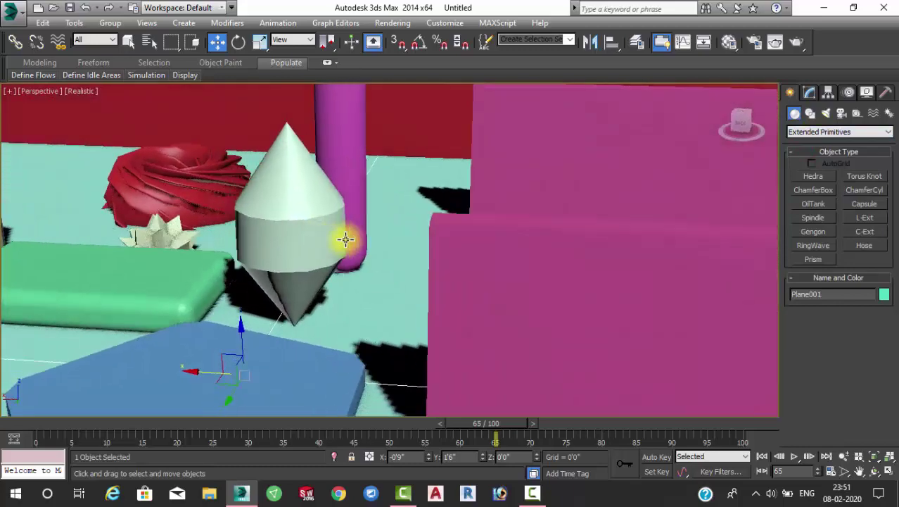